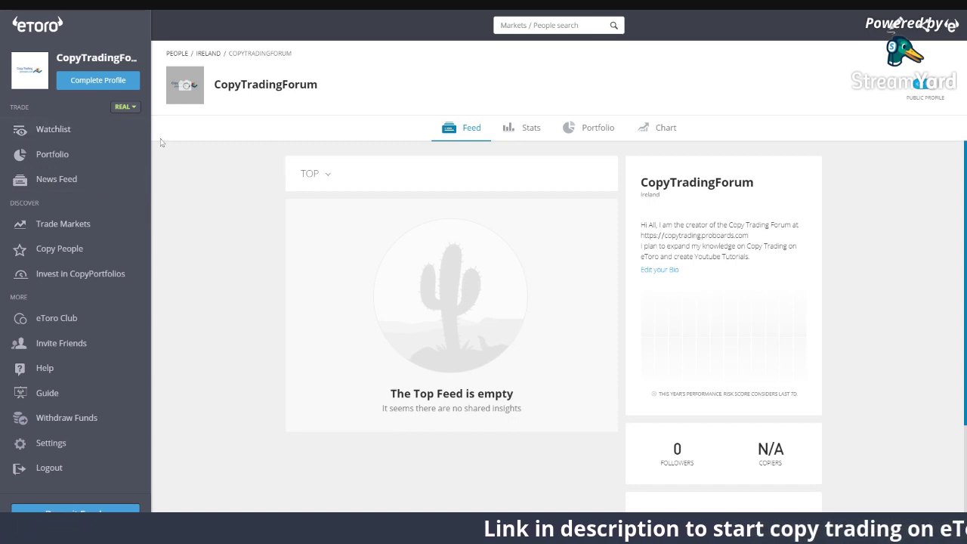
Step: Switch the account from the real portfolio to the virtual portfolio
left_click(127, 108)
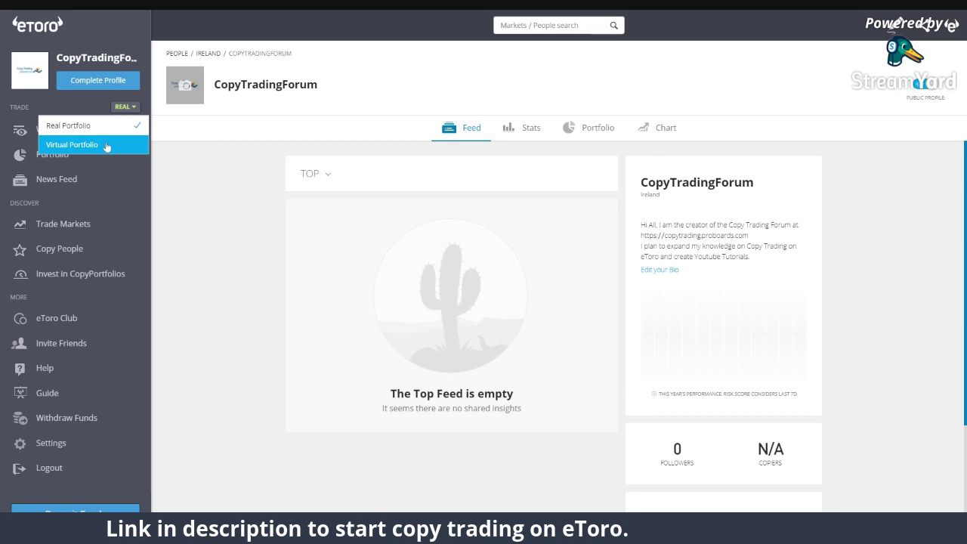
left_click(102, 145)
left_click(491, 345)
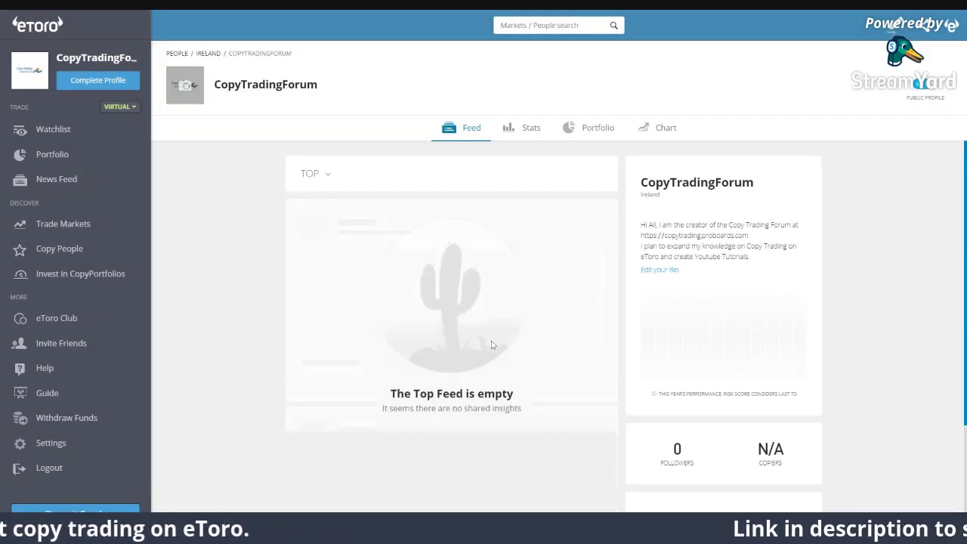
scroll(423, 309, "down", 2)
scroll(430, 306, "up", 2)
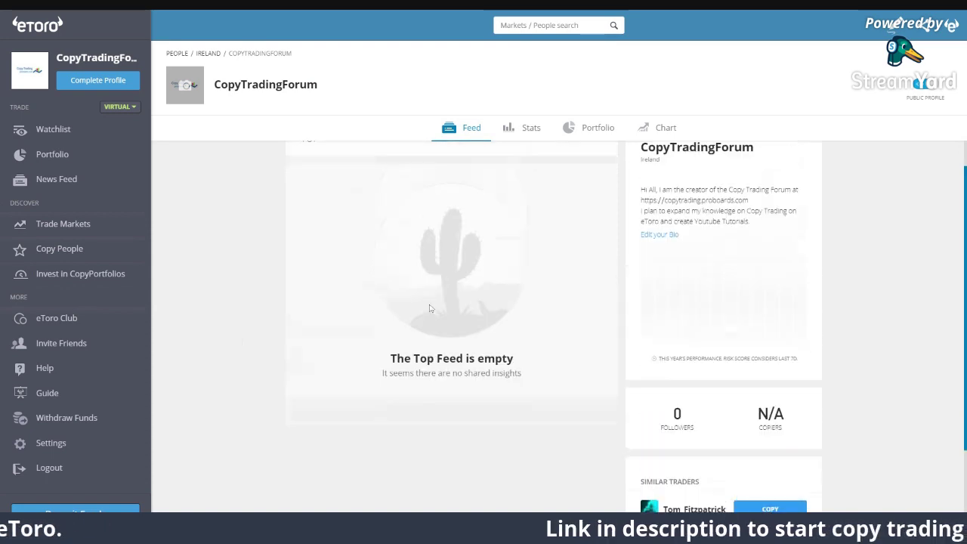
Step: View the virtual portfolio and the Copy People discovery page, returning to the portfolio
left_click(38, 160)
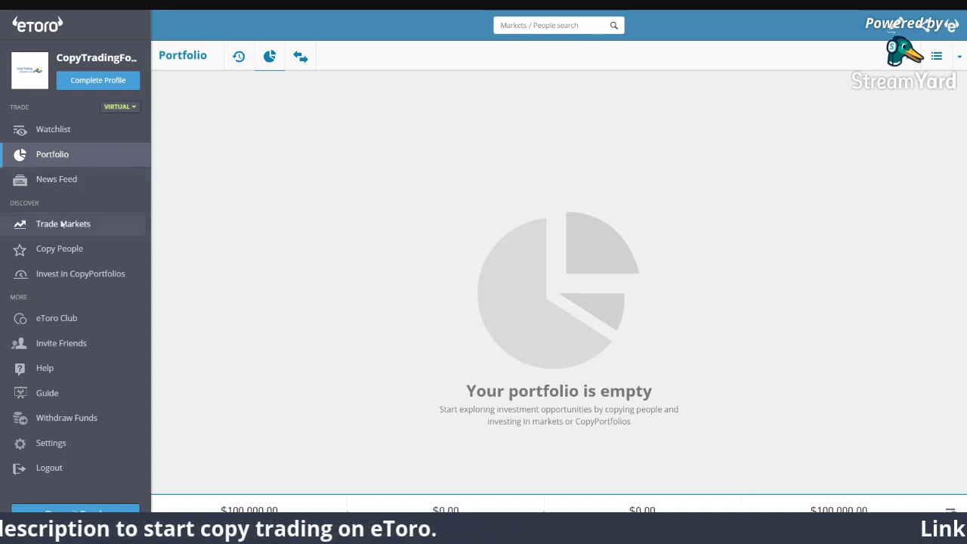
left_click(62, 251)
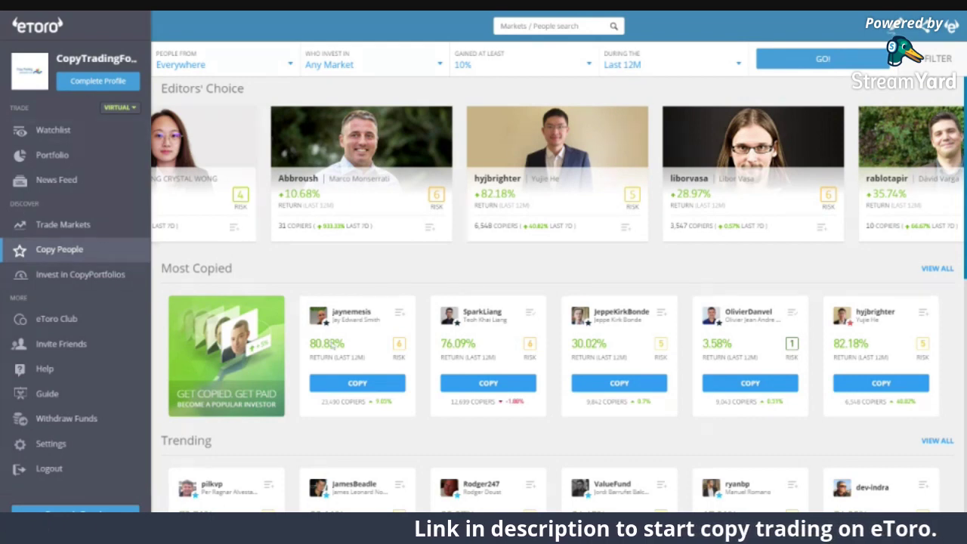
left_click(41, 155)
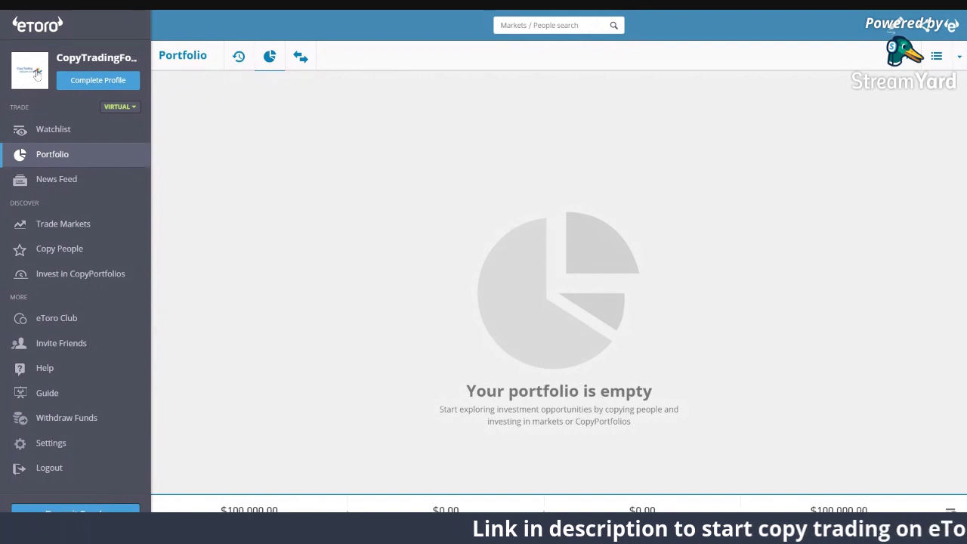
Step: Open the account's own CopyTradingForum profile and highlight the forum web address in its bio
left_click(62, 130)
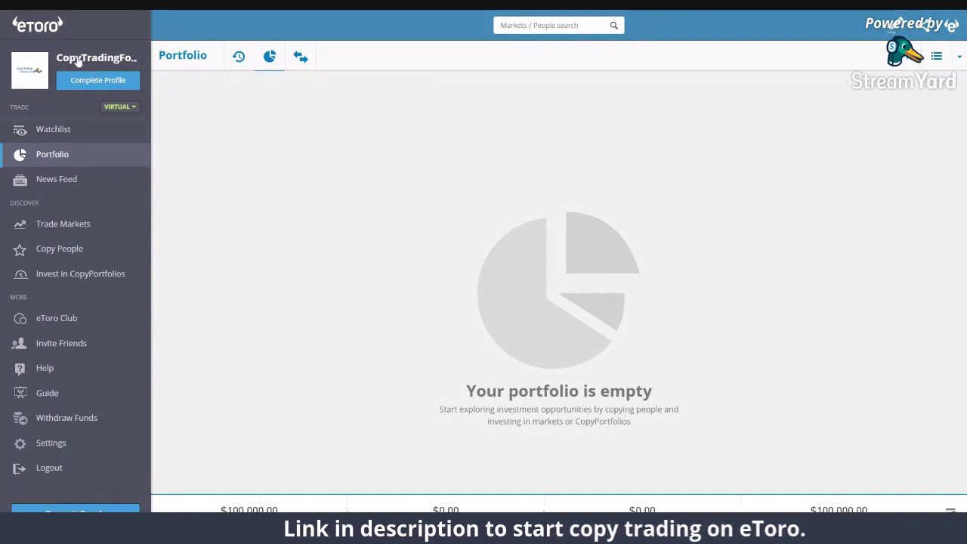
left_click(78, 58)
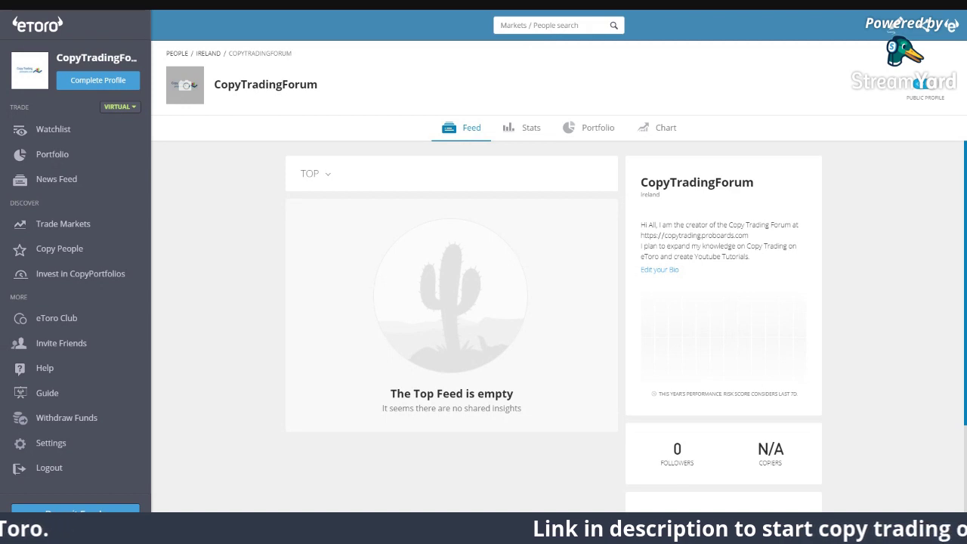
left_click_drag(752, 238, 640, 236)
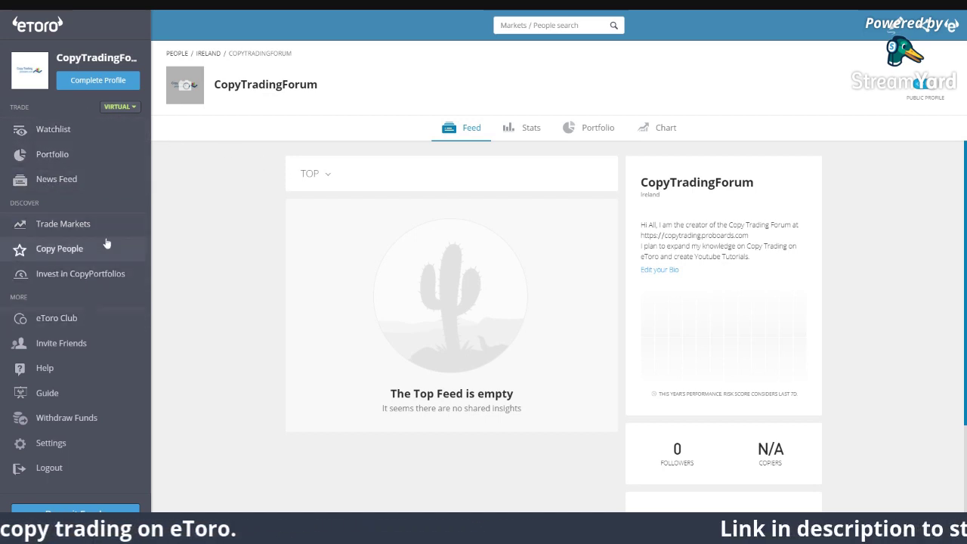
Step: Open the Copy People page and browse the full list of trending traders
left_click(47, 253)
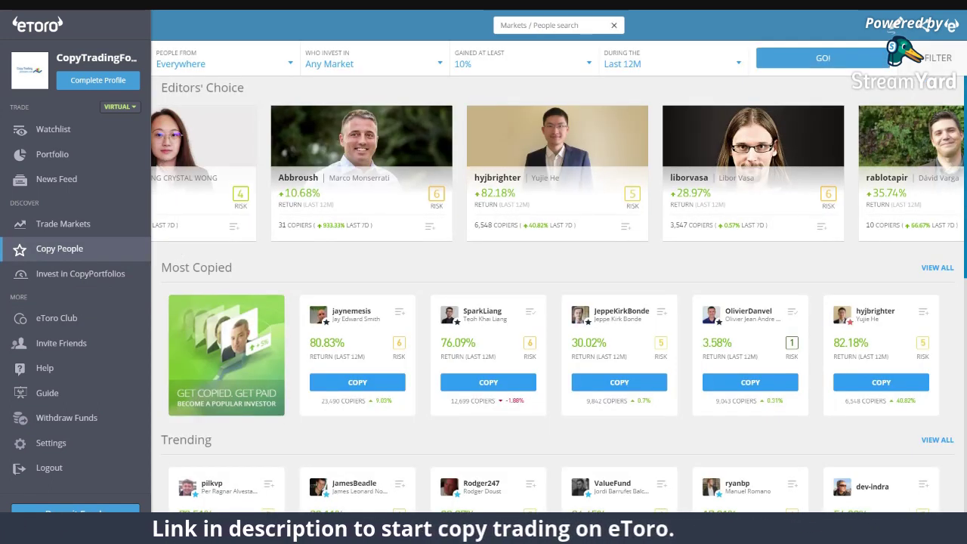
left_click(937, 440)
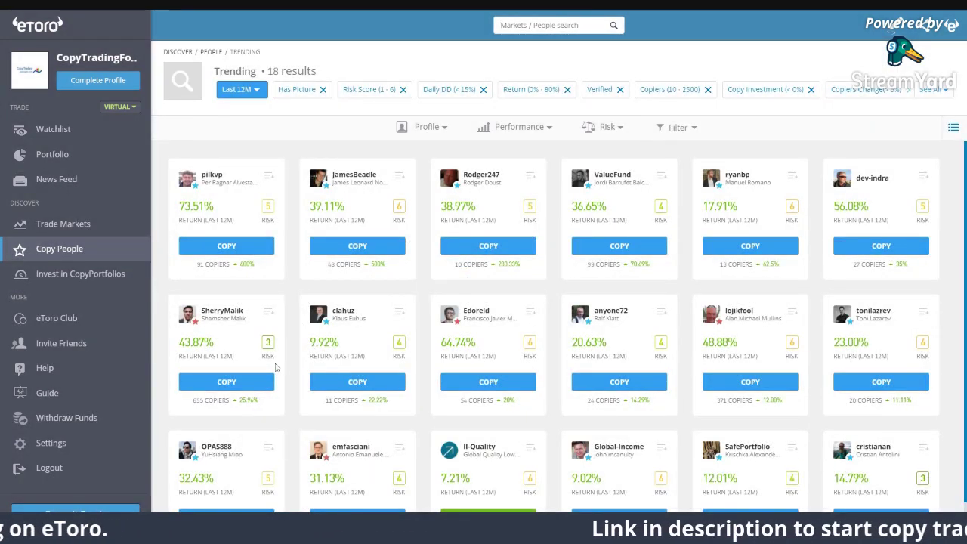
scroll(465, 292, "down", 1)
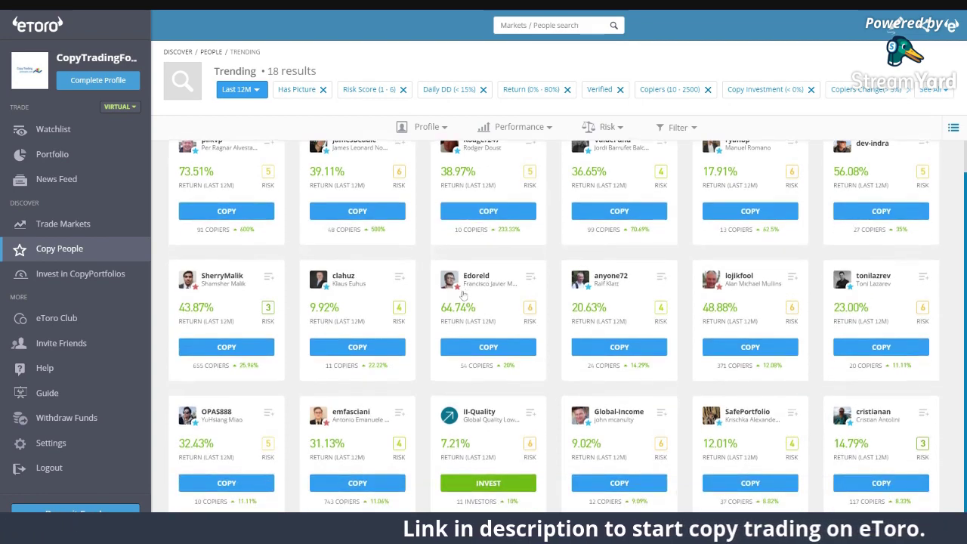
scroll(460, 296, "up", 1)
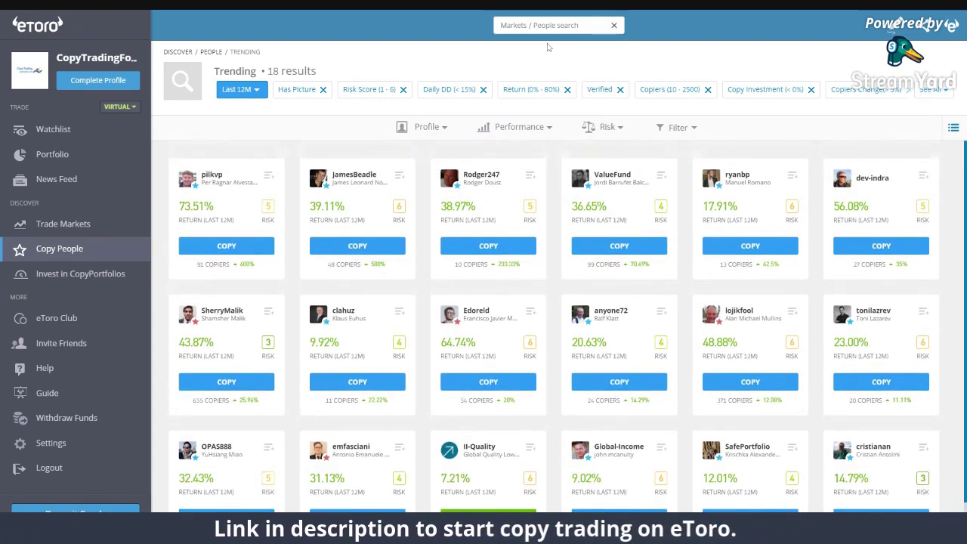
Step: Search for "jay" and open the profile of the trader jaynemesis
left_click(585, 32)
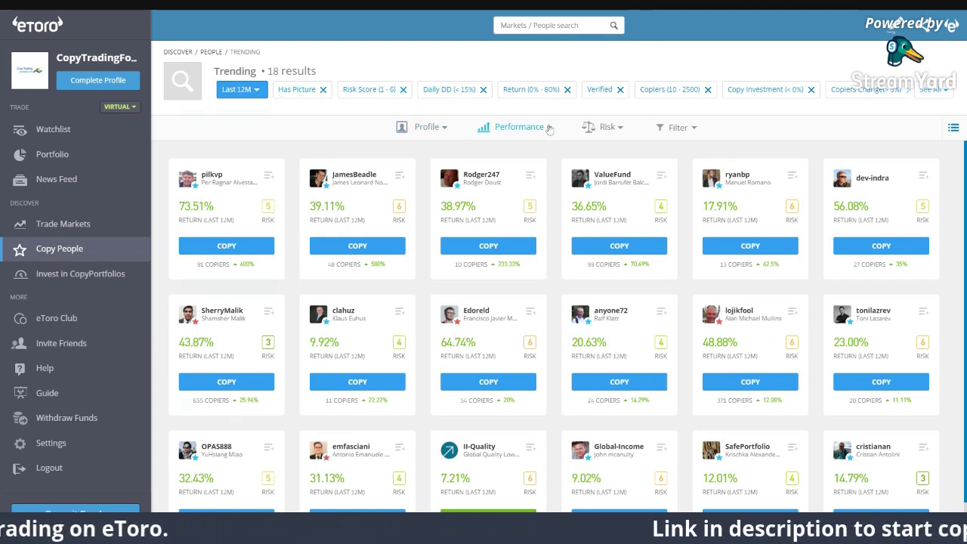
left_click(519, 127)
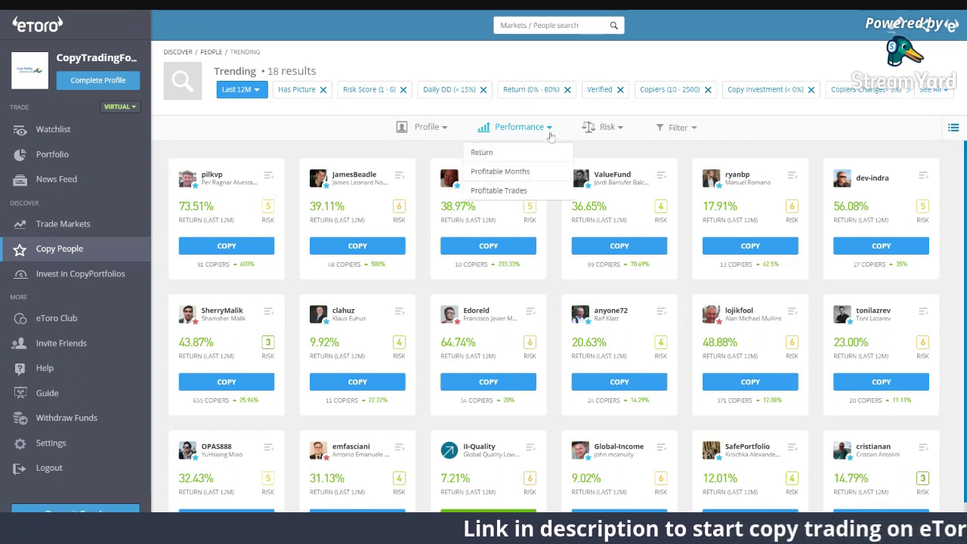
left_click(501, 25)
type("jay")
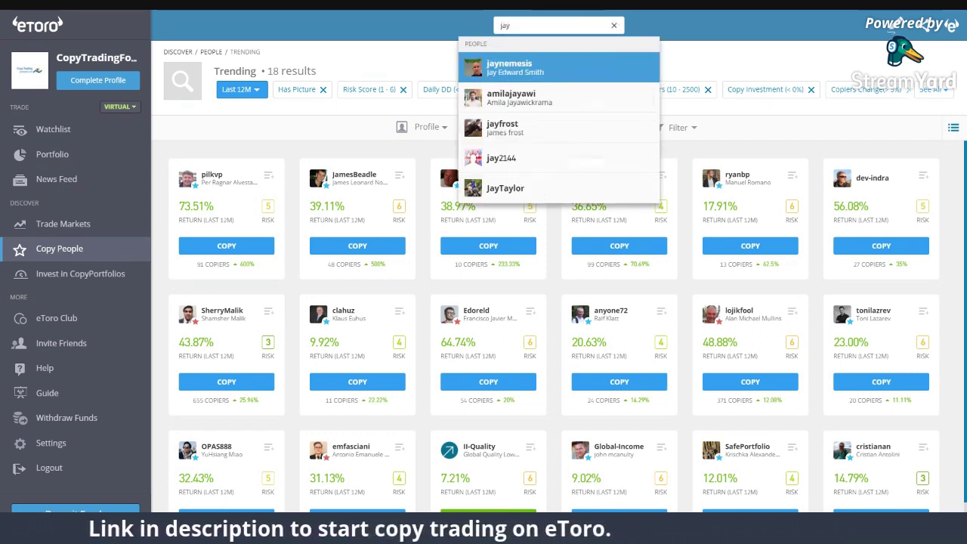
left_click(476, 69)
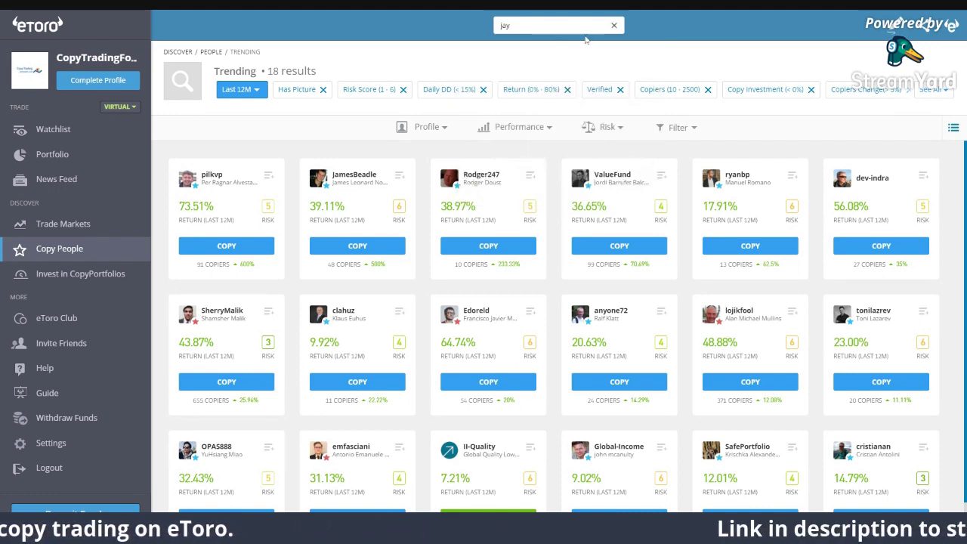
left_click(529, 25)
left_click(479, 65)
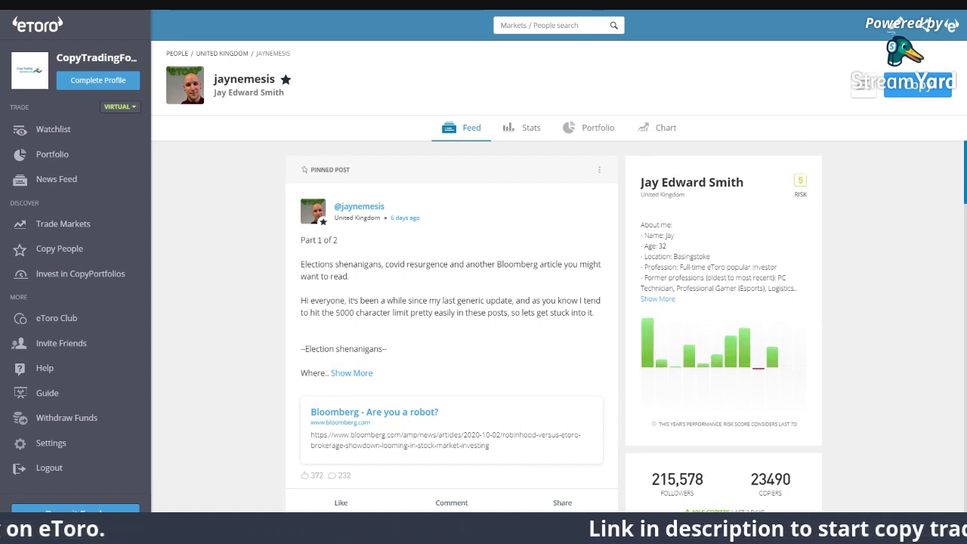
Step: Expand the trader's full bio and read the Investing Strategy section, highlighting its heading and the line on shorting
left_click(659, 299)
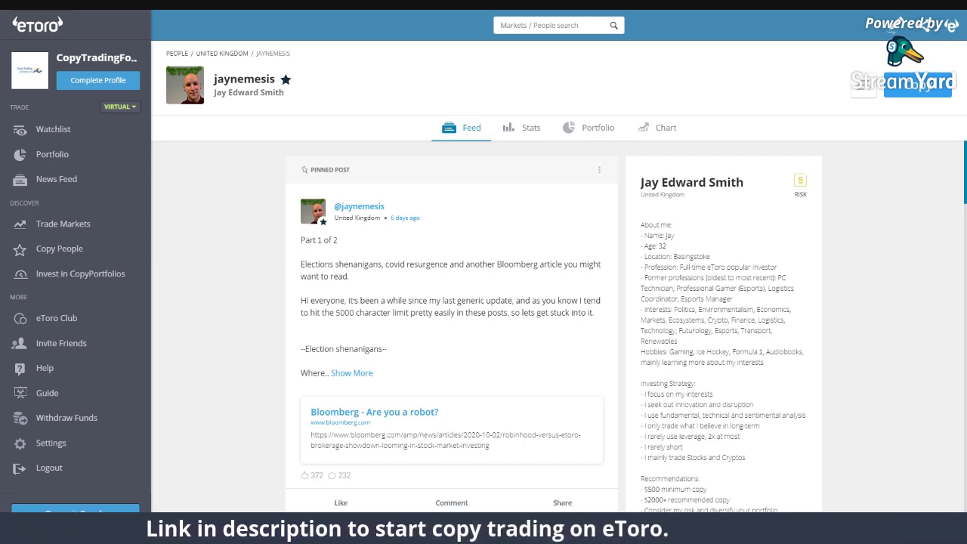
scroll(483, 303, "down", 3)
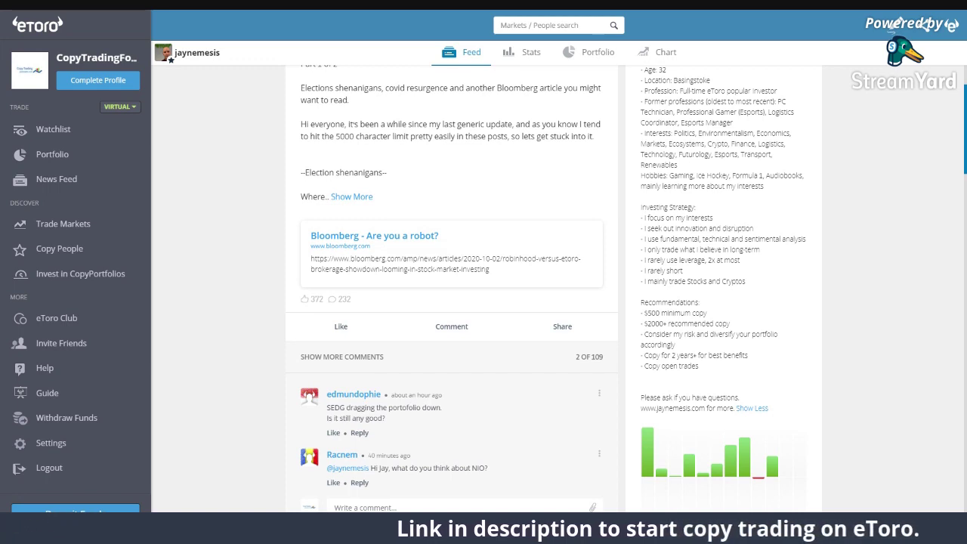
left_click_drag(703, 211, 640, 210)
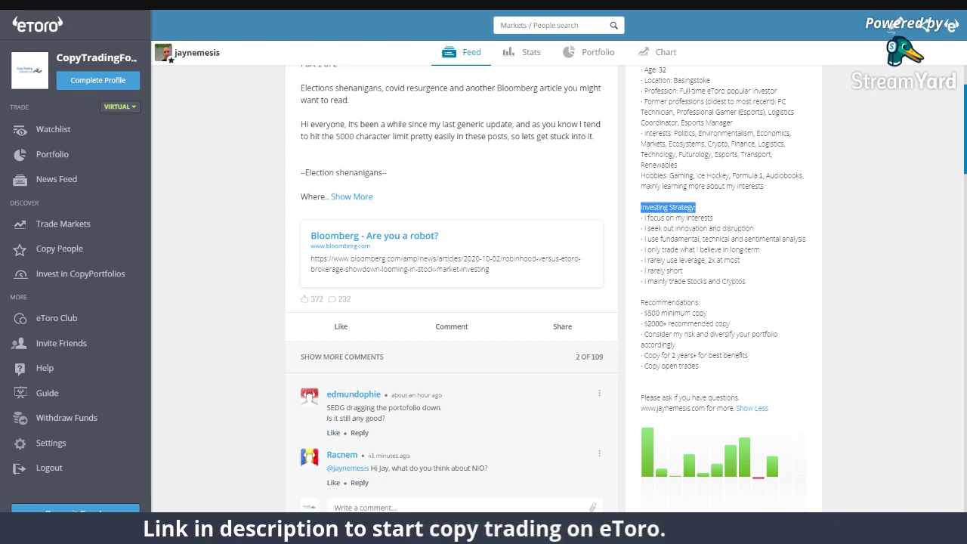
left_click_drag(691, 271, 640, 271)
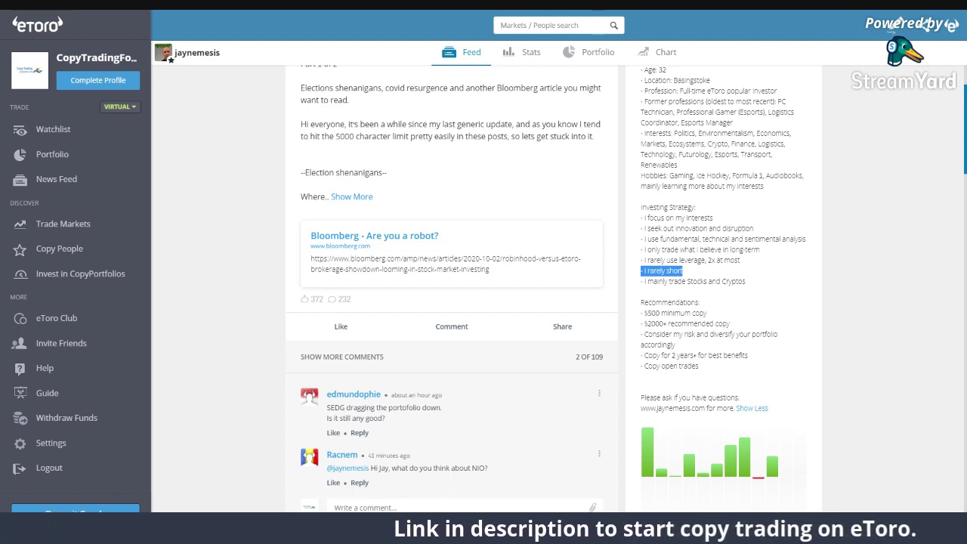
left_click(689, 271)
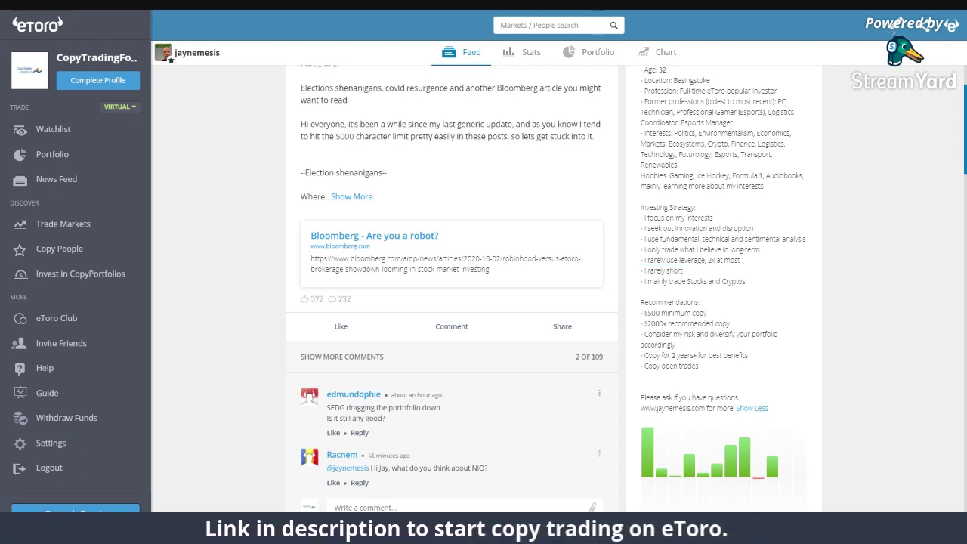
left_click_drag(664, 270, 683, 272)
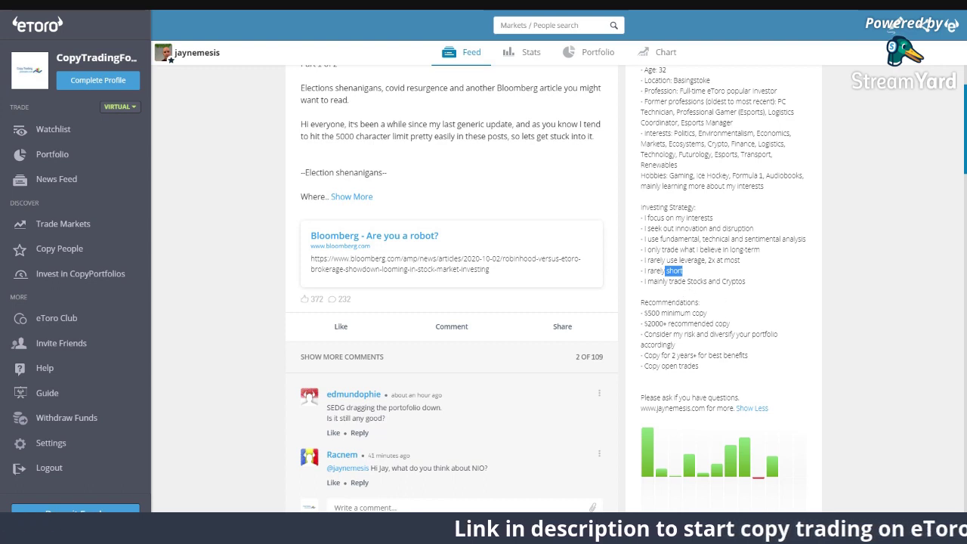
Step: Read the bio's Recommendations, highlighting the minimum copy amount, diversification, copy duration and open trades advice
left_click_drag(641, 313, 710, 318)
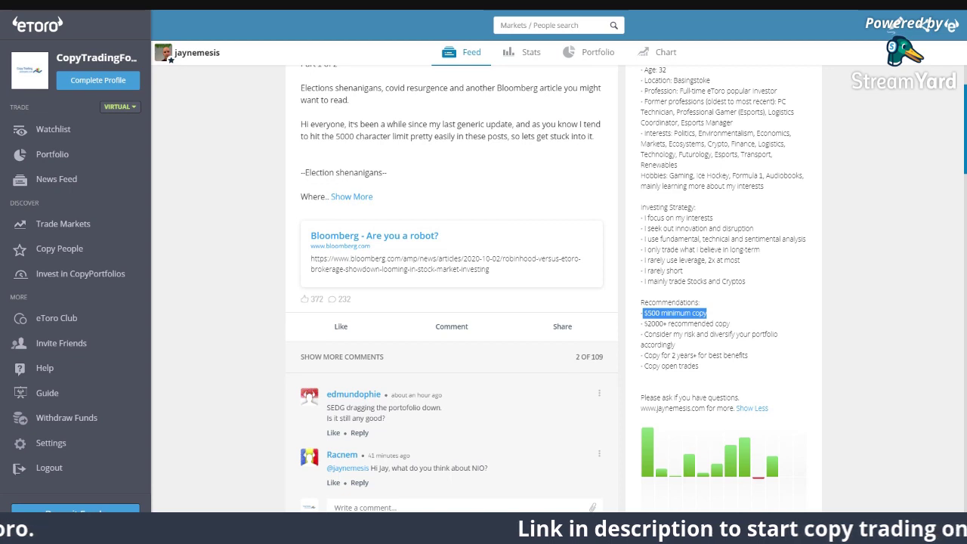
left_click_drag(735, 334, 710, 334)
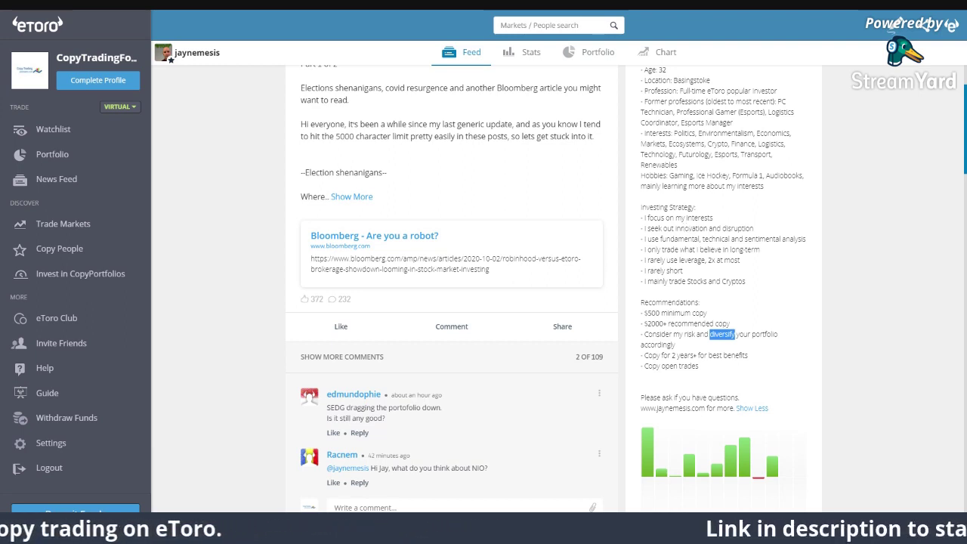
left_click(739, 344)
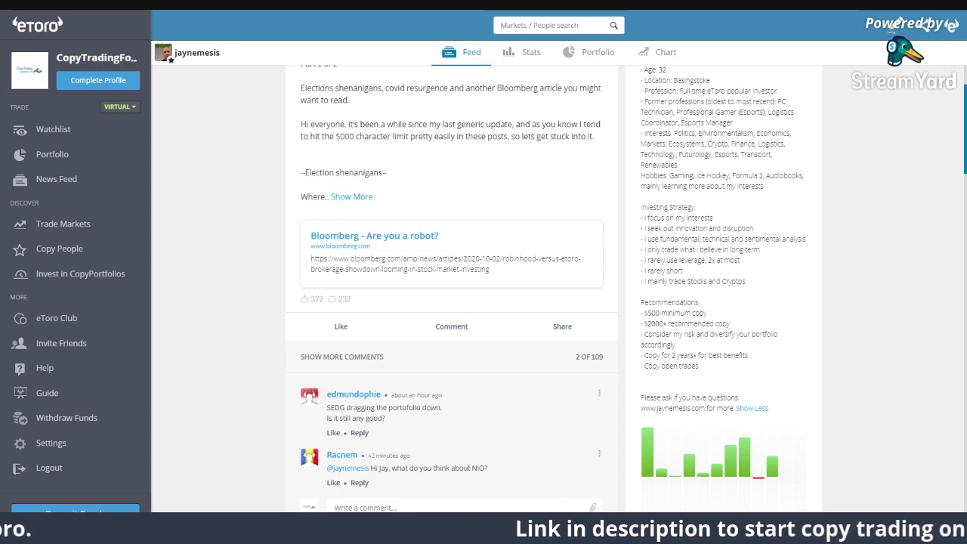
left_click_drag(708, 333, 735, 334)
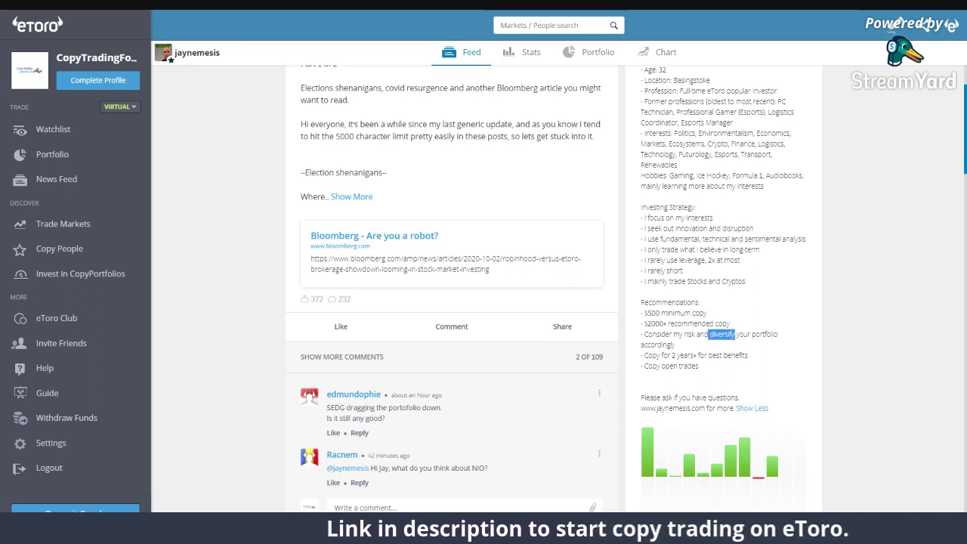
left_click_drag(643, 355, 753, 361)
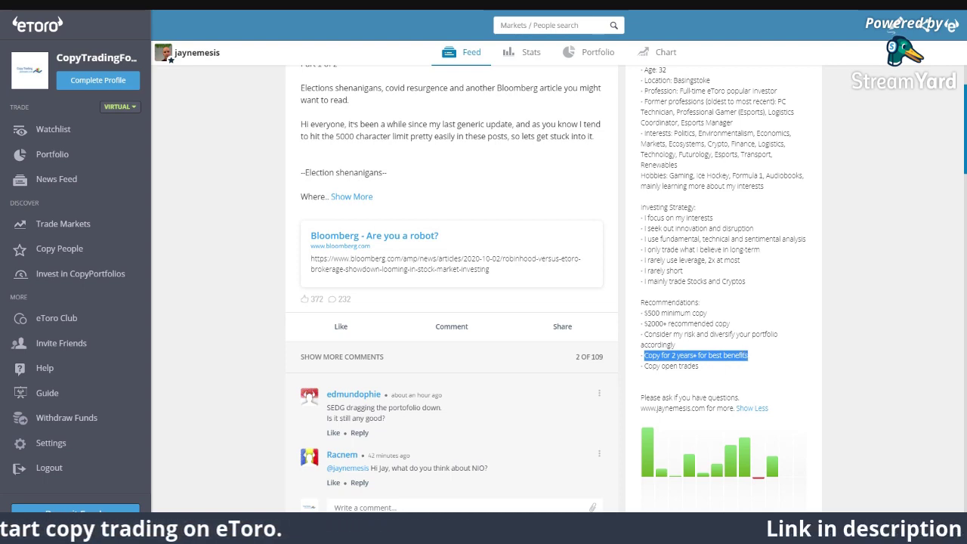
left_click_drag(702, 368, 636, 368)
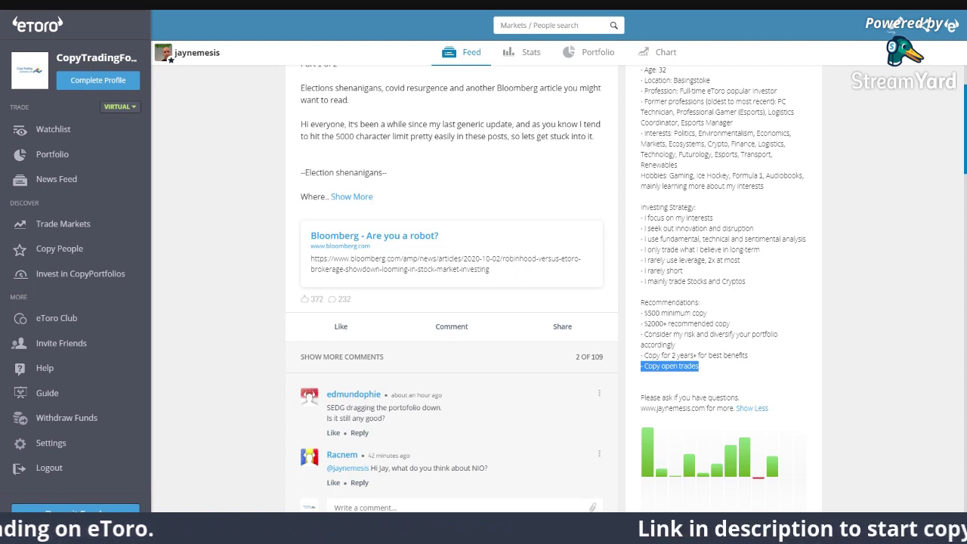
Step: Open the trader's Stats and expand the performance table to examine every year's monthly returns and the risk score
scroll(237, 304, "down", 3)
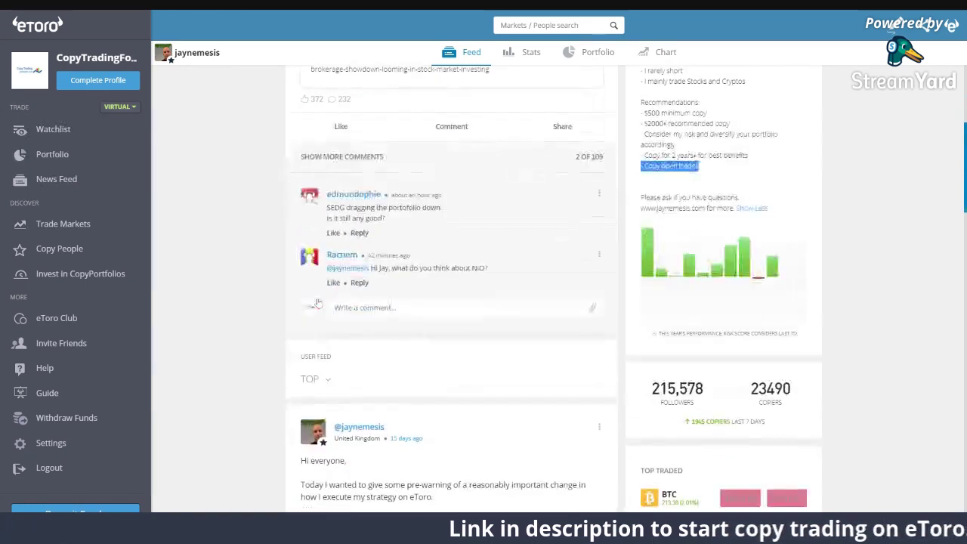
scroll(317, 304, "up", 10)
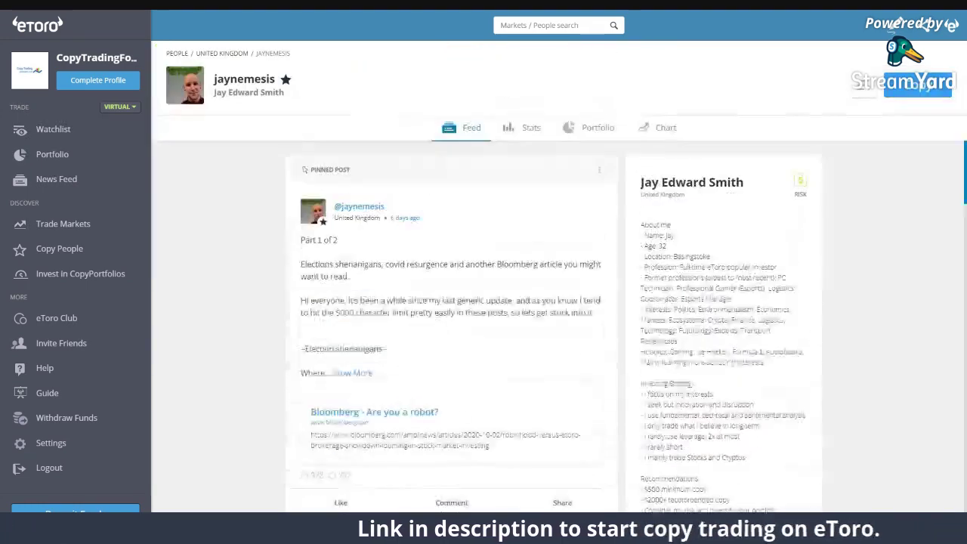
left_click(530, 128)
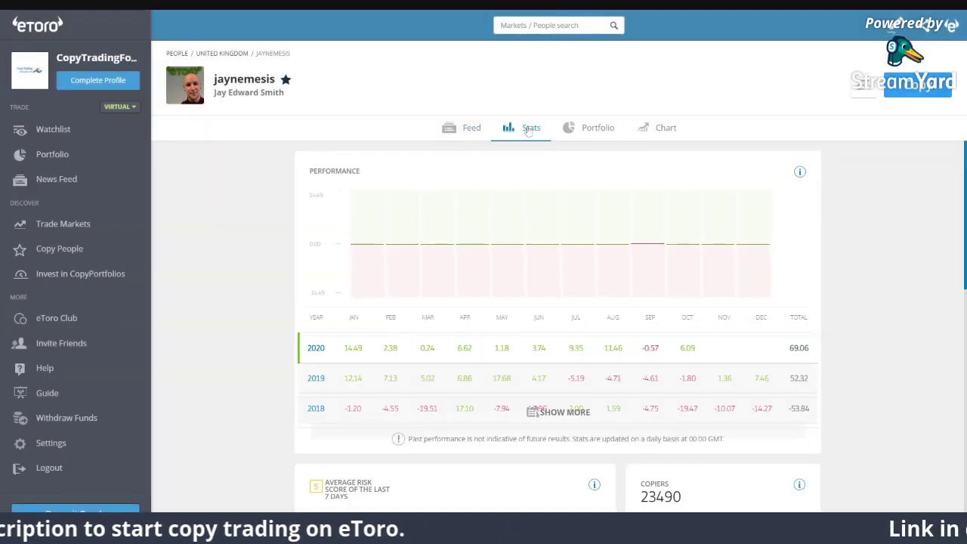
left_click(563, 412)
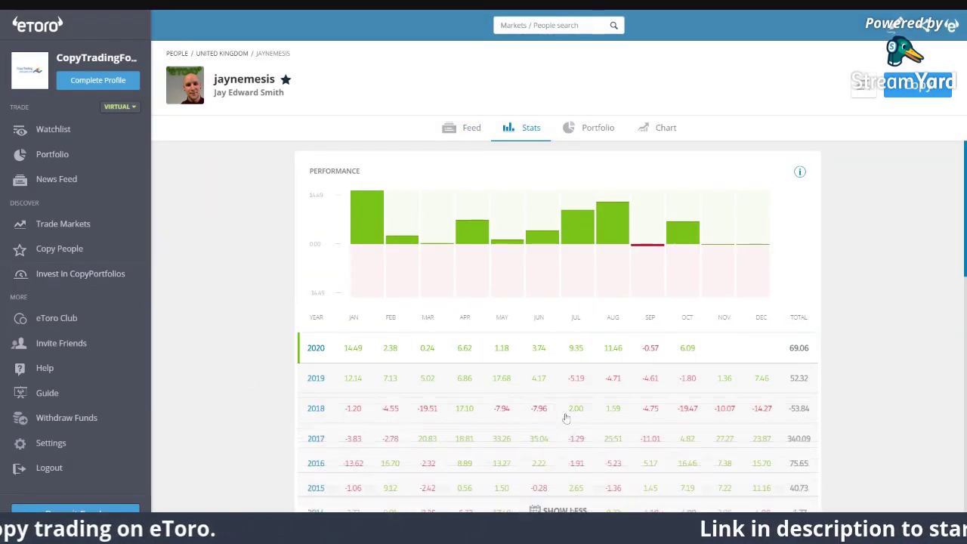
scroll(211, 374, "down", 4)
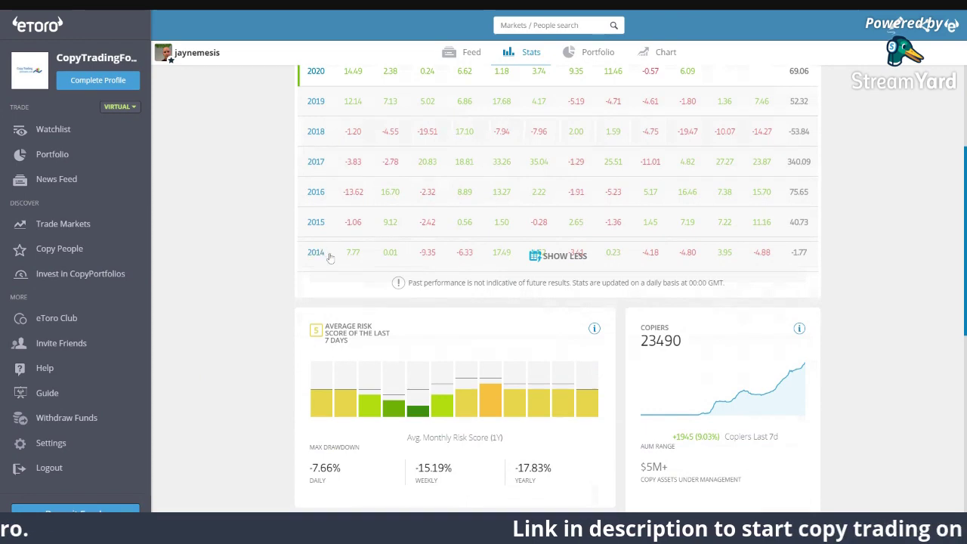
Step: Examine the trader's performance chart and the yearly table of monthly returns from 2014 to 2020
scroll(373, 299, "up", 4)
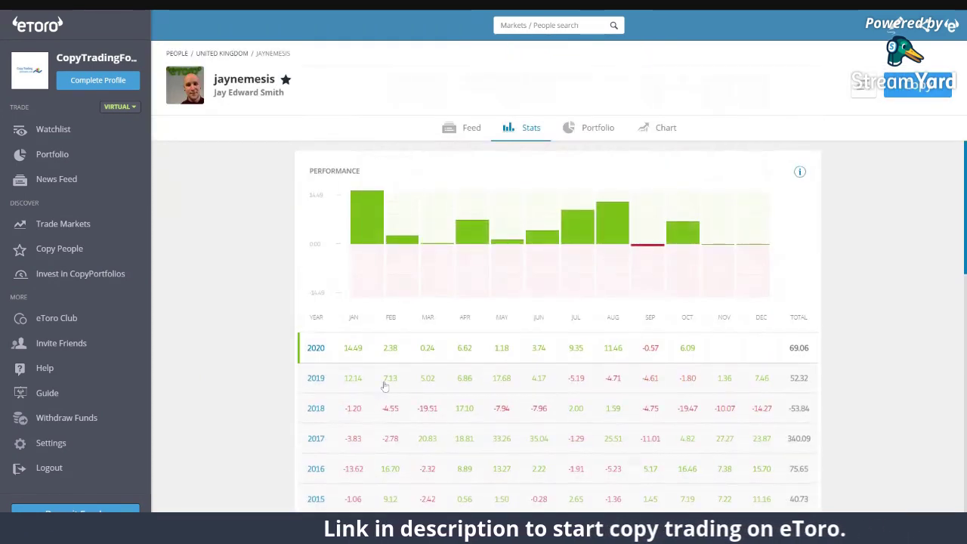
scroll(384, 386, "down", 3)
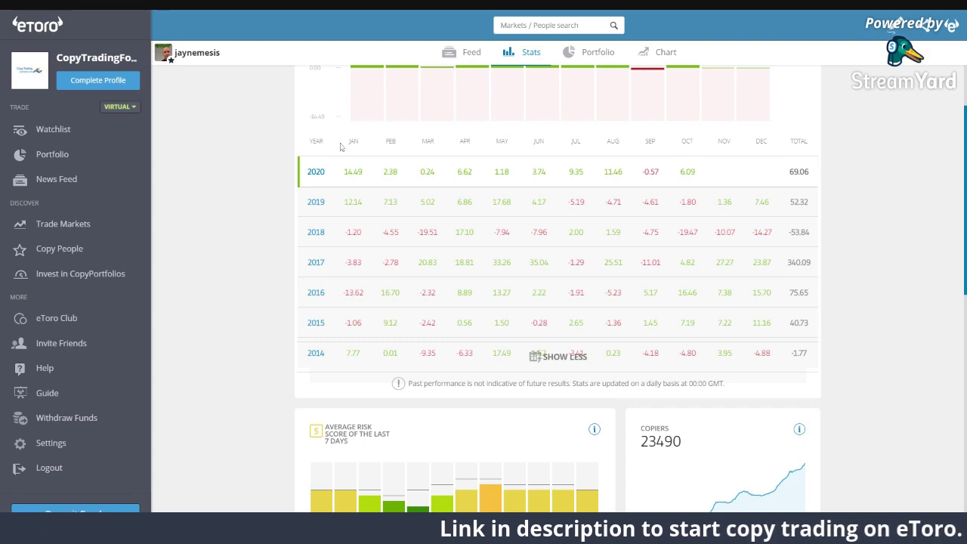
scroll(201, 265, "down", 2)
scroll(302, 227, "up", 5)
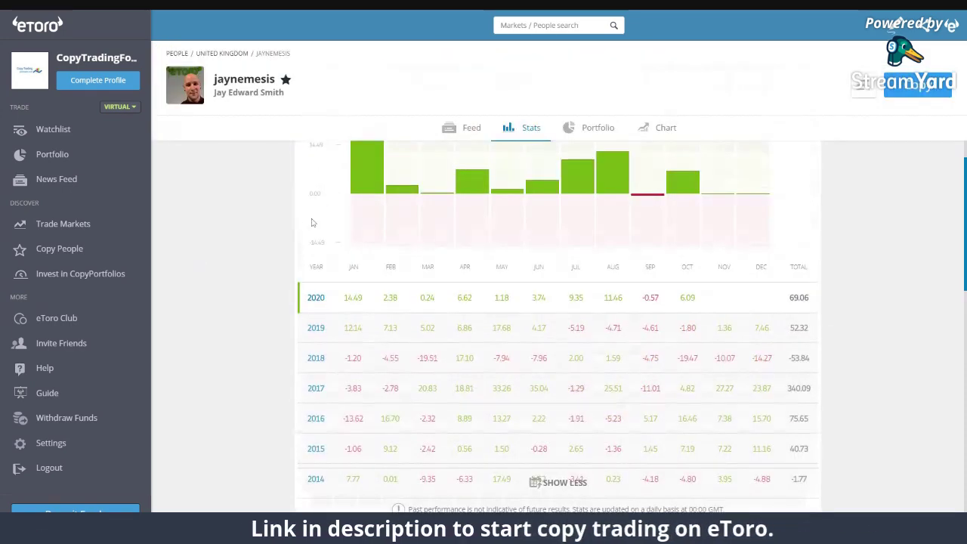
scroll(272, 231, "up", 1)
scroll(243, 238, "down", 1)
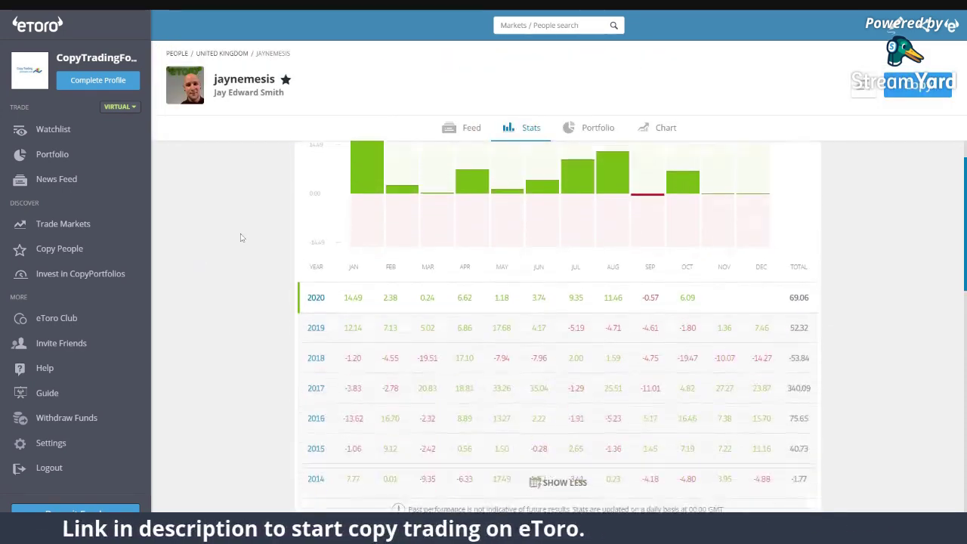
scroll(242, 238, "up", 1)
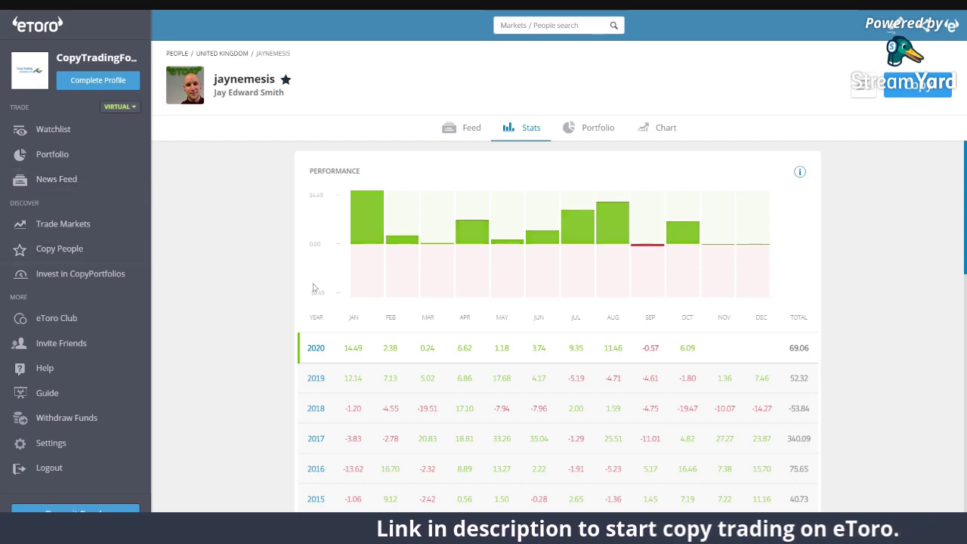
scroll(226, 378, "down", 1)
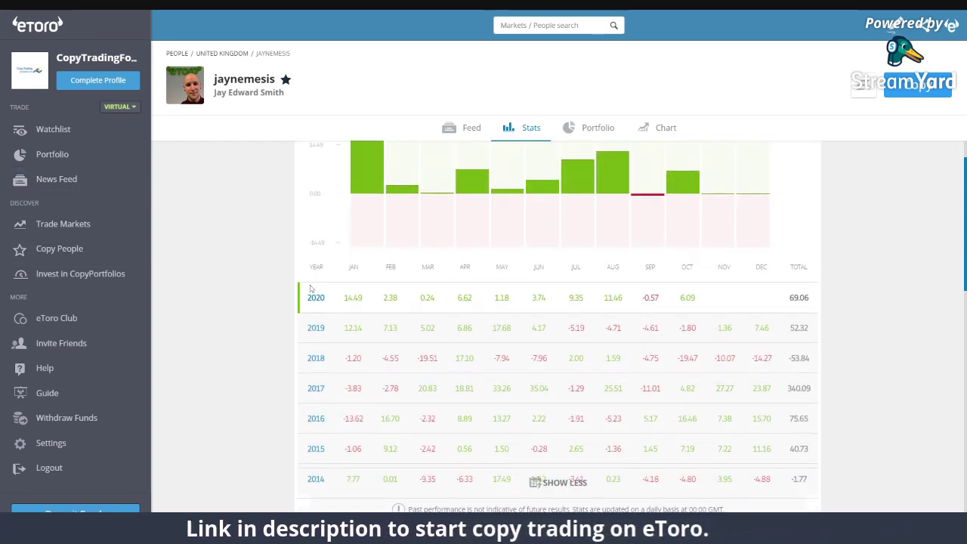
scroll(121, 453, "up", 1)
Step: Open the account funding form, set the deposit amount to 200 USD and check the available payment methods
left_click(119, 468)
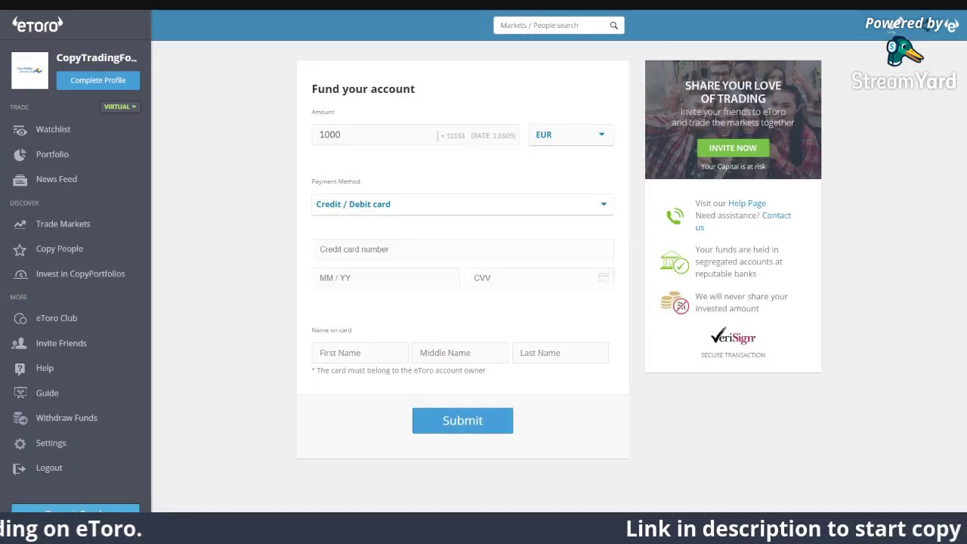
double_click(329, 135)
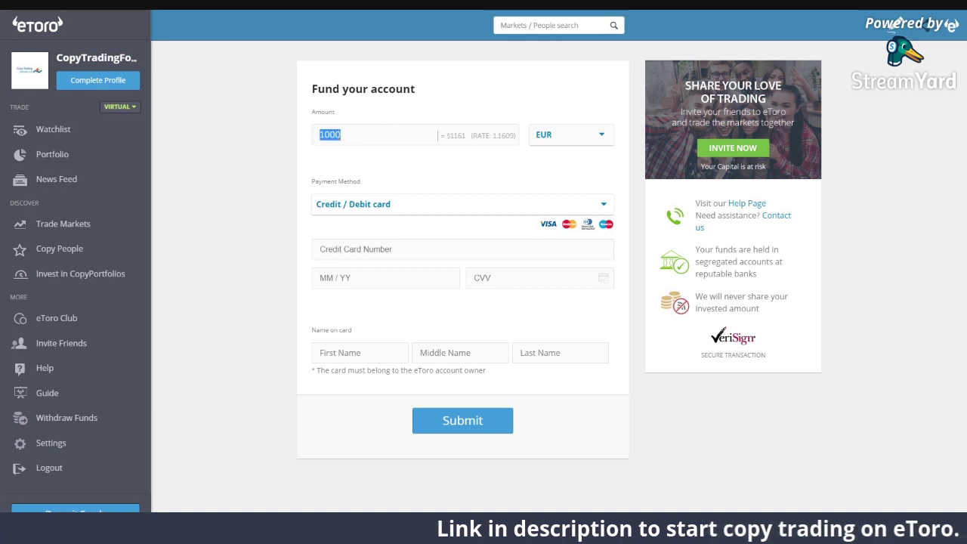
key("BackSpace")
type("200")
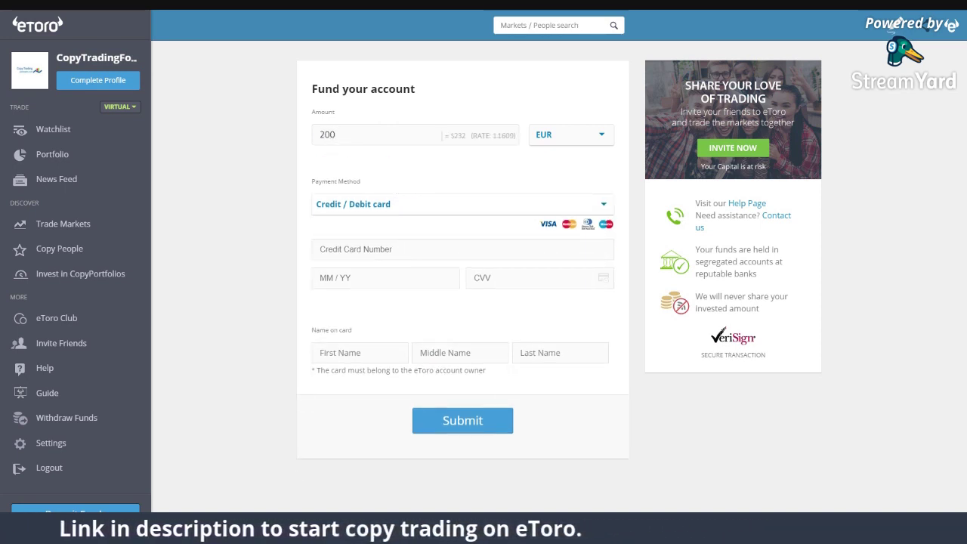
left_click(568, 136)
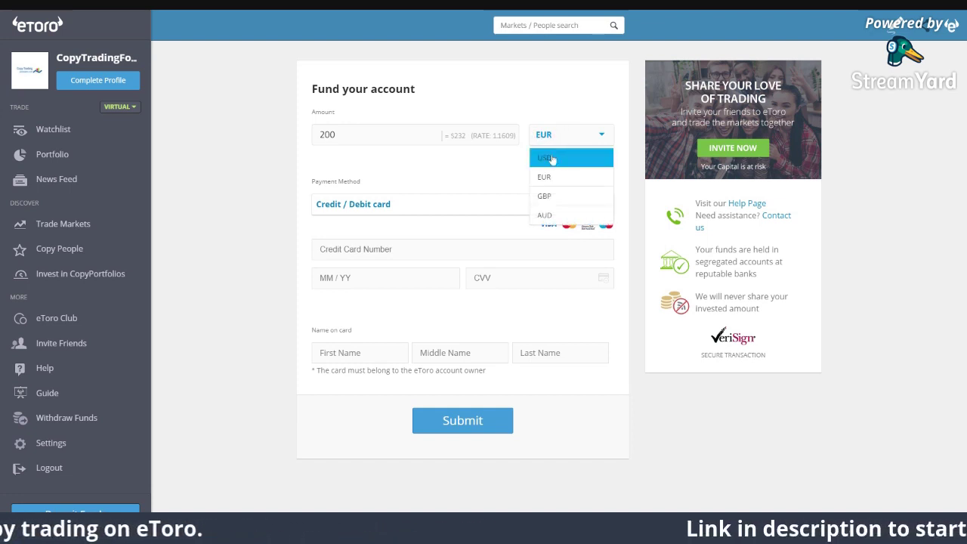
left_click(552, 158)
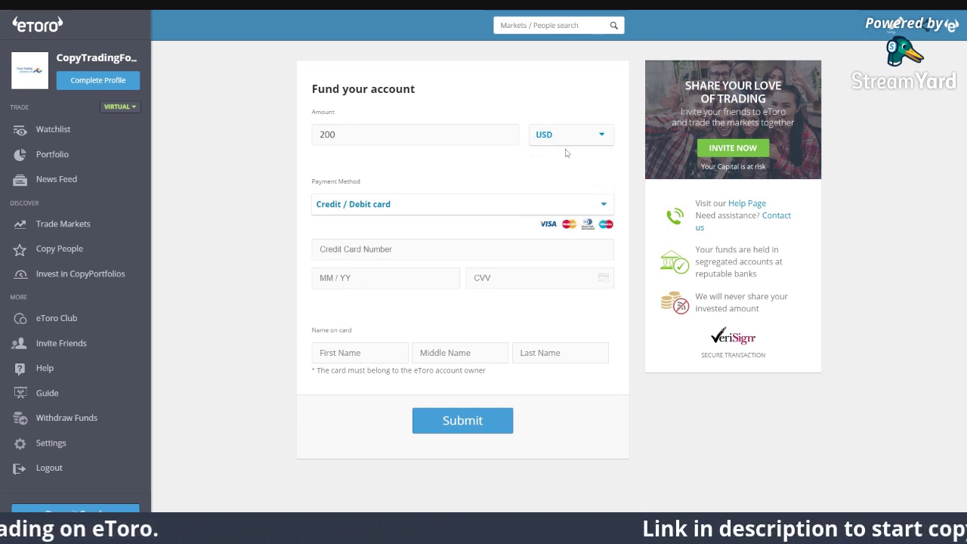
left_click(511, 207)
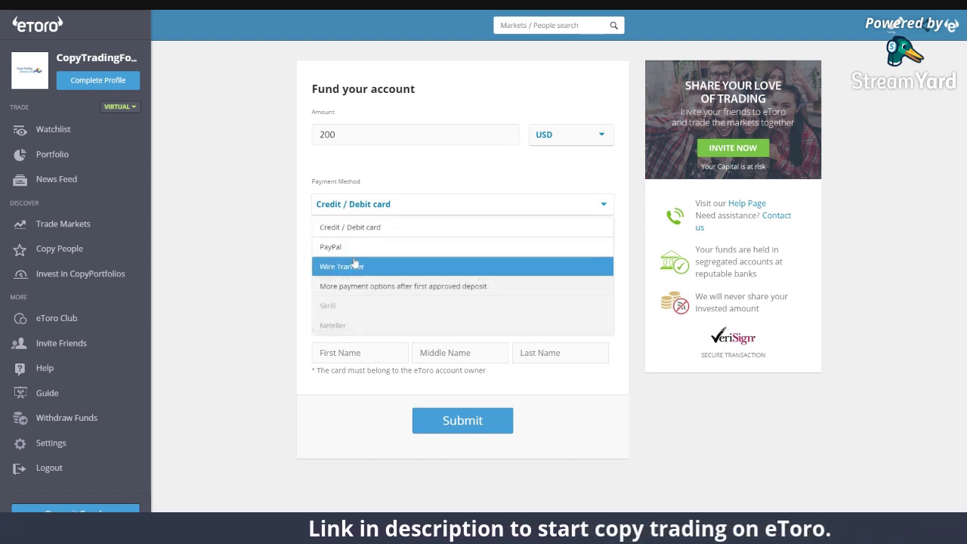
left_click(221, 299)
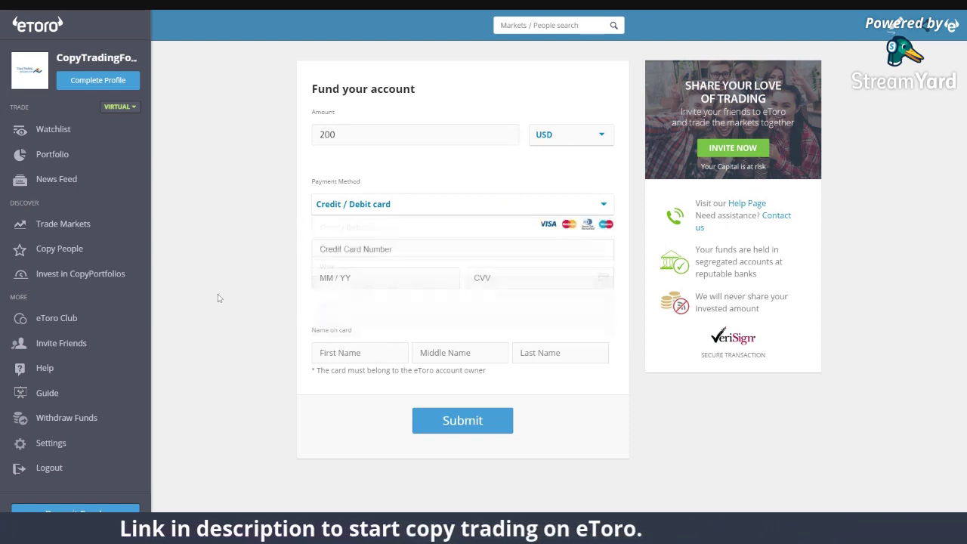
Step: View the virtual account's portfolio and reopen the jaynemesis profile from the Most Copied traders
left_click(37, 156)
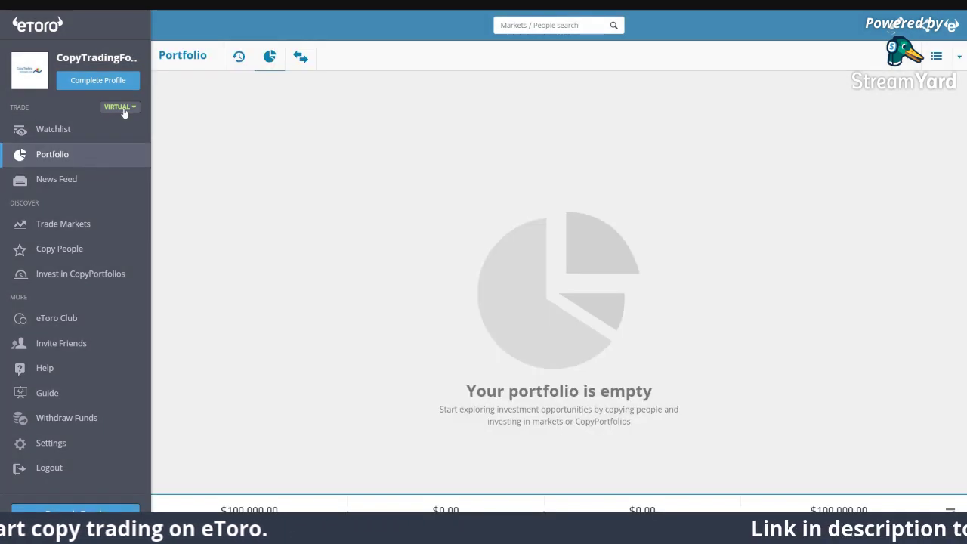
left_click(68, 252)
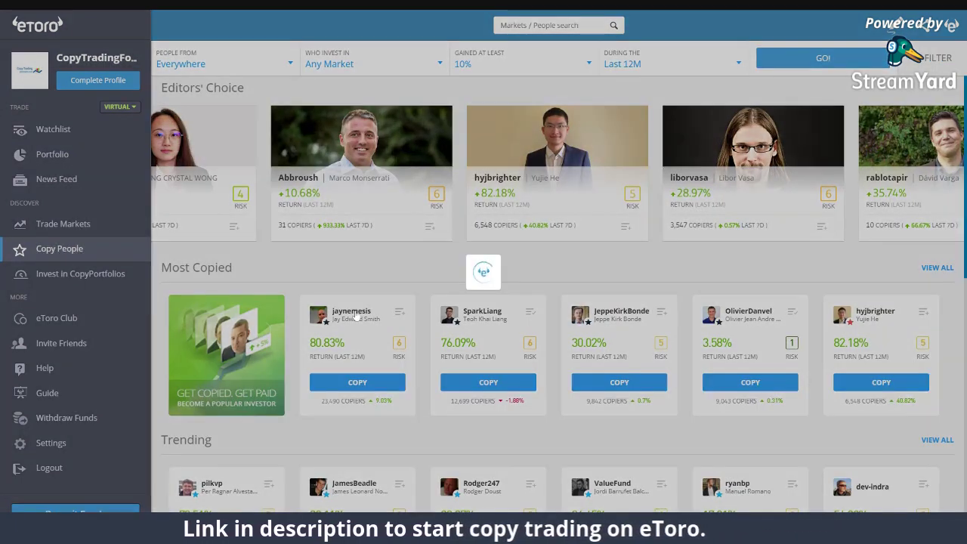
left_click(354, 312)
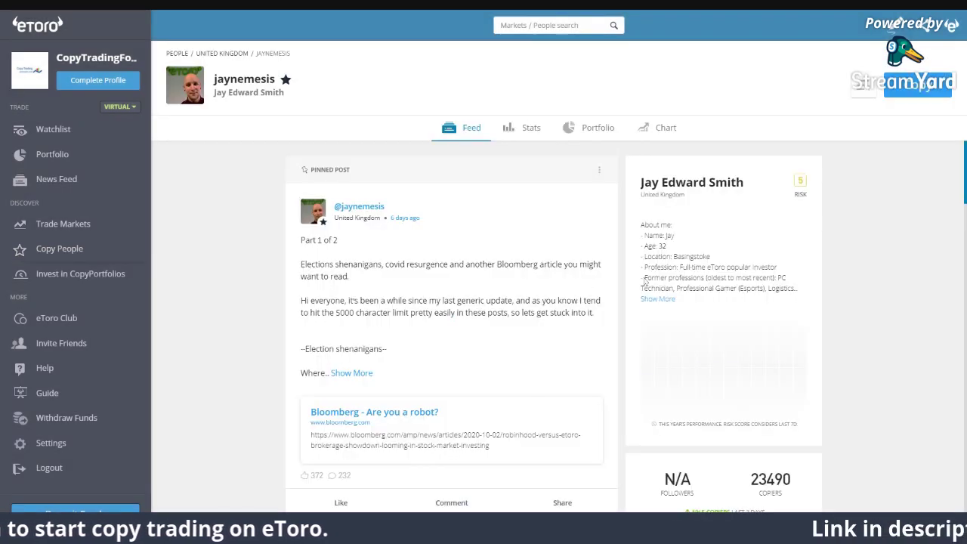
Step: Review the profile's performance summary, followers, copiers, top traded assets and similar traders
scroll(647, 181, "down", 2)
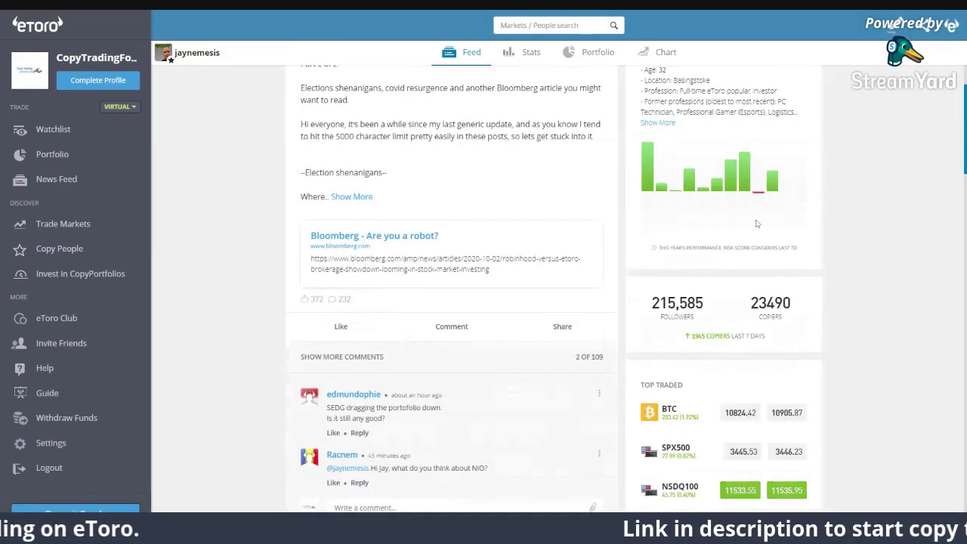
scroll(647, 181, "up", 2)
scroll(671, 261, "down", 4)
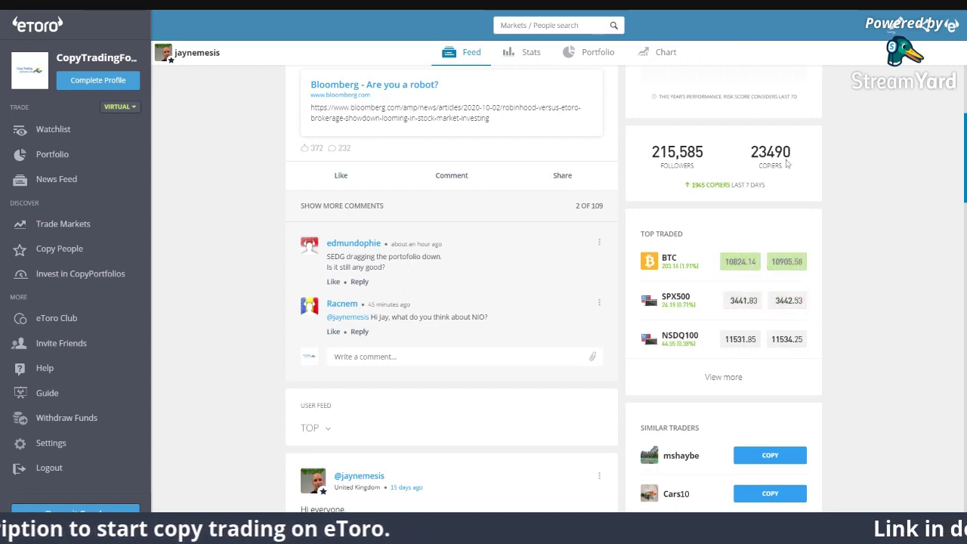
scroll(647, 386, "down", 1)
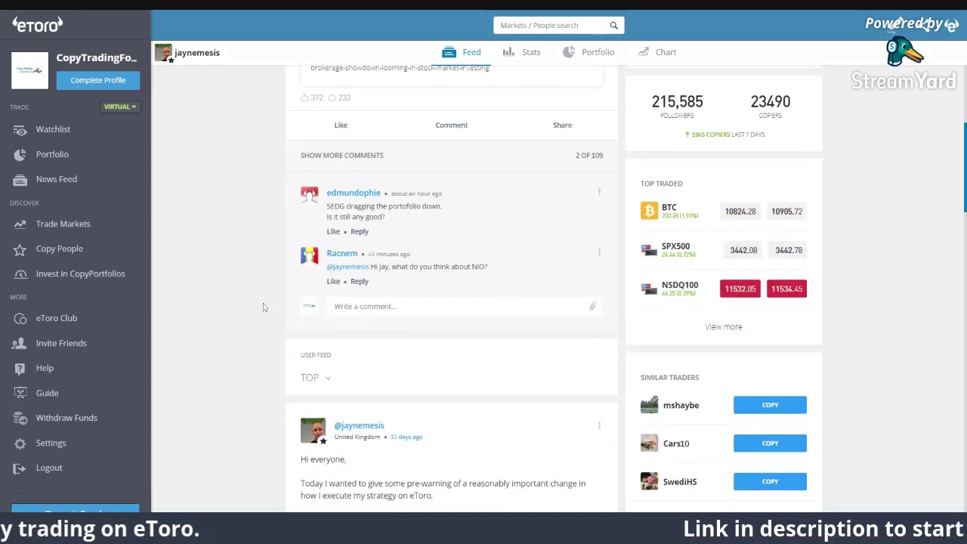
scroll(264, 308, "up", 5)
Step: Open the trader's Stats with all performance years expanded and inspect the monthly risk scores, drawdown and copiers trend
left_click(531, 128)
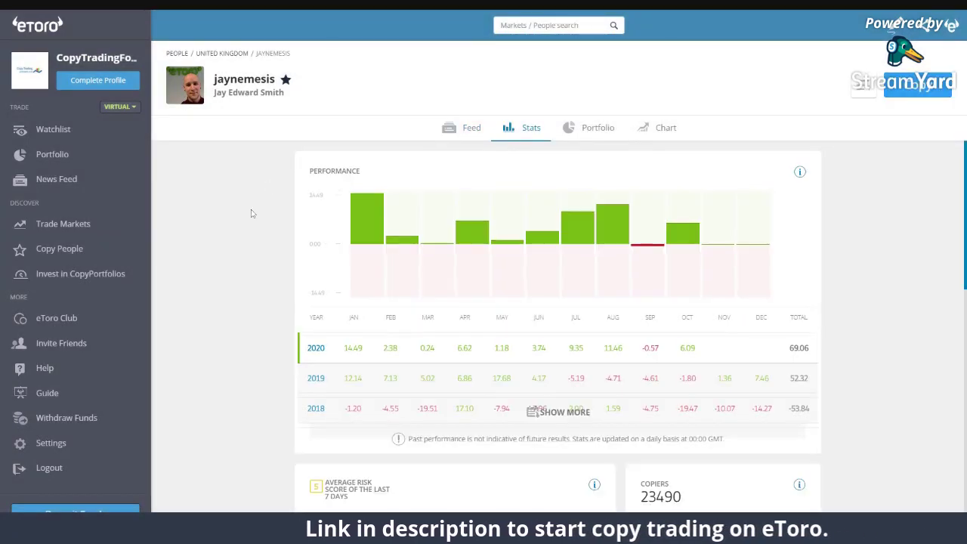
left_click(559, 411)
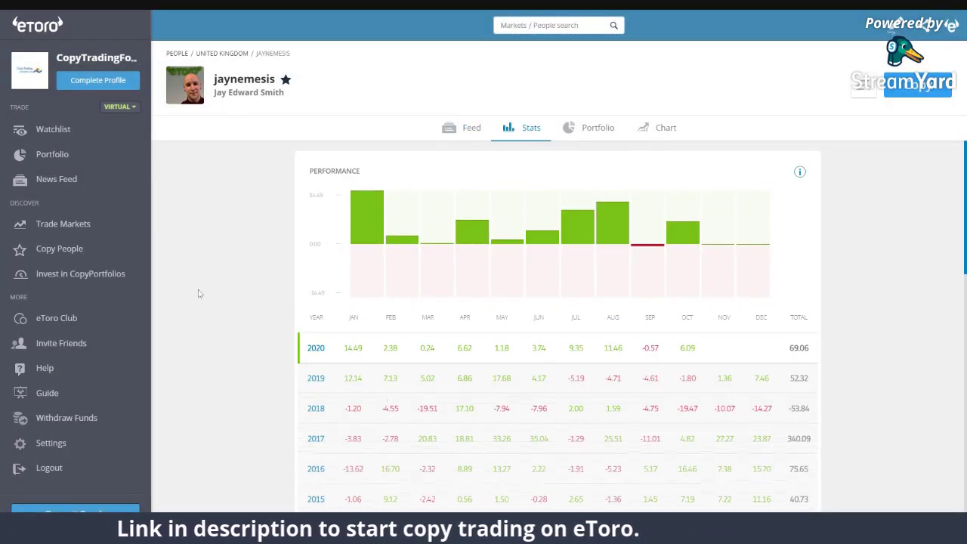
scroll(190, 290, "down", 4)
scroll(190, 291, "down", 3)
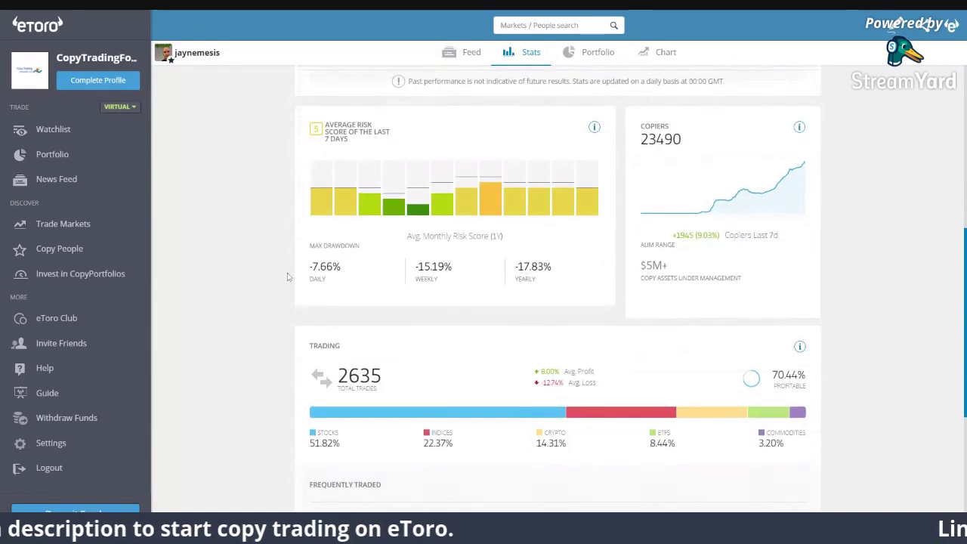
mouse_move(324, 198)
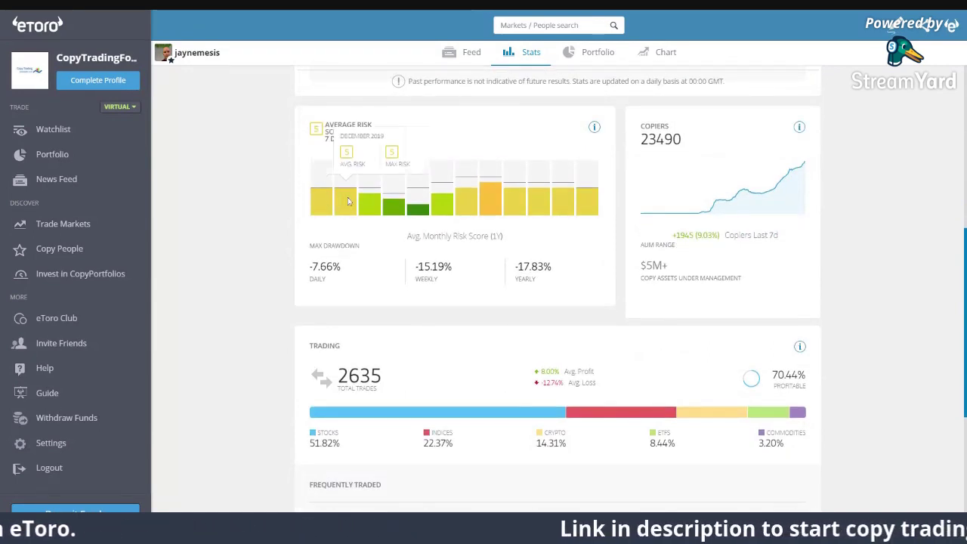
mouse_move(491, 200)
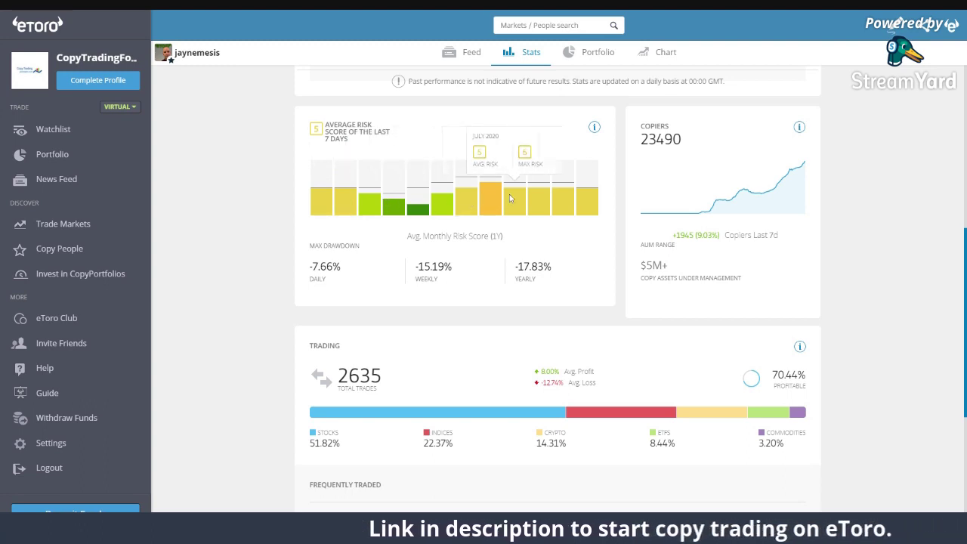
mouse_move(589, 198)
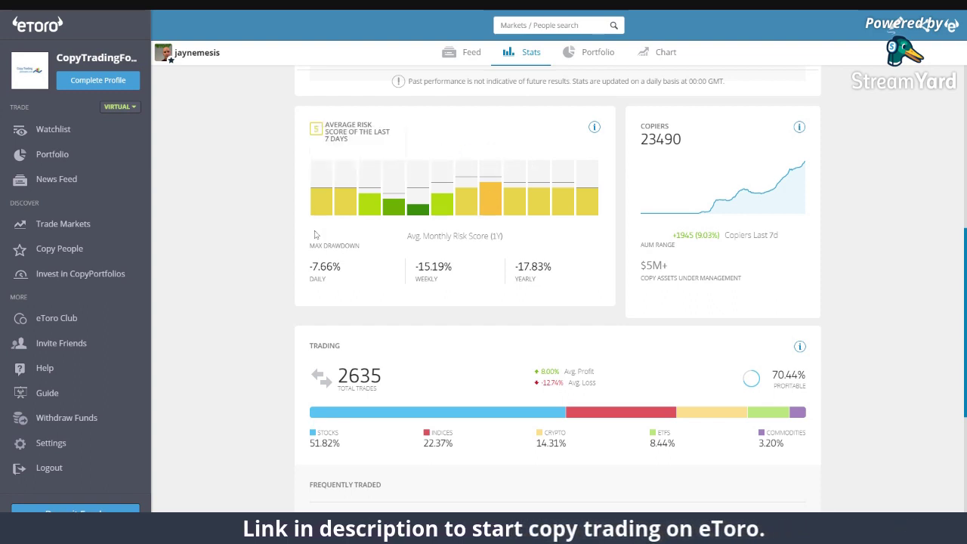
mouse_move(423, 210)
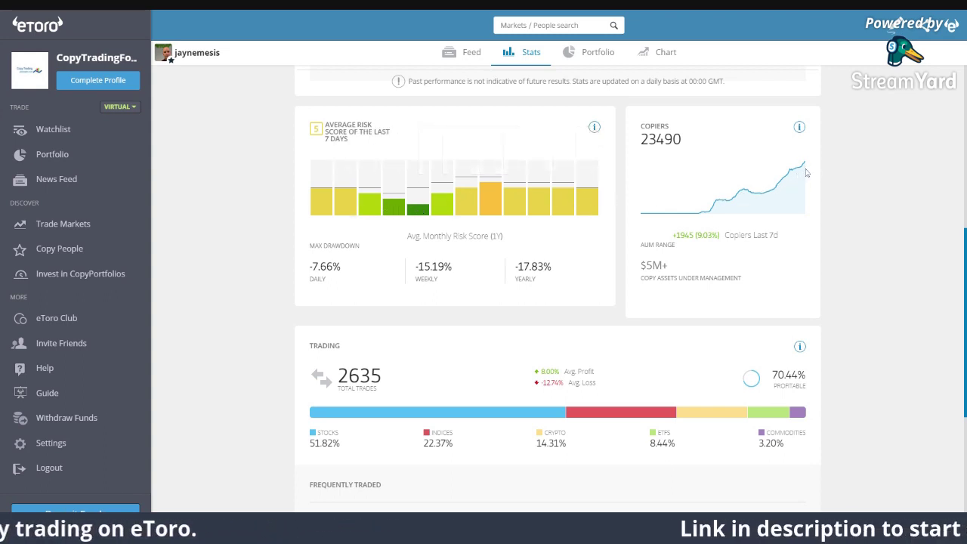
Step: Review the trading breakdown, frequently traded assets and additional stats, and open the trader's Portfolio
scroll(202, 418, "down", 4)
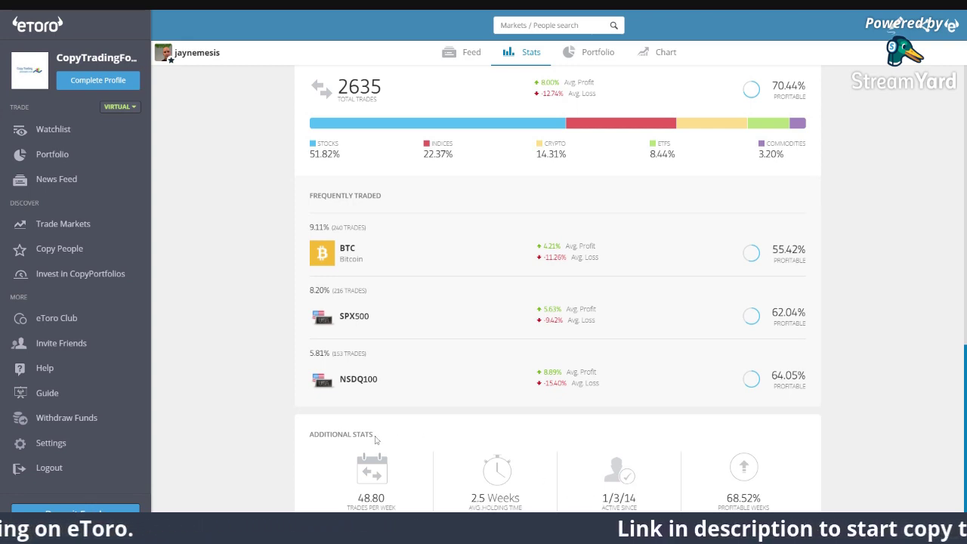
scroll(371, 469, "up", 8)
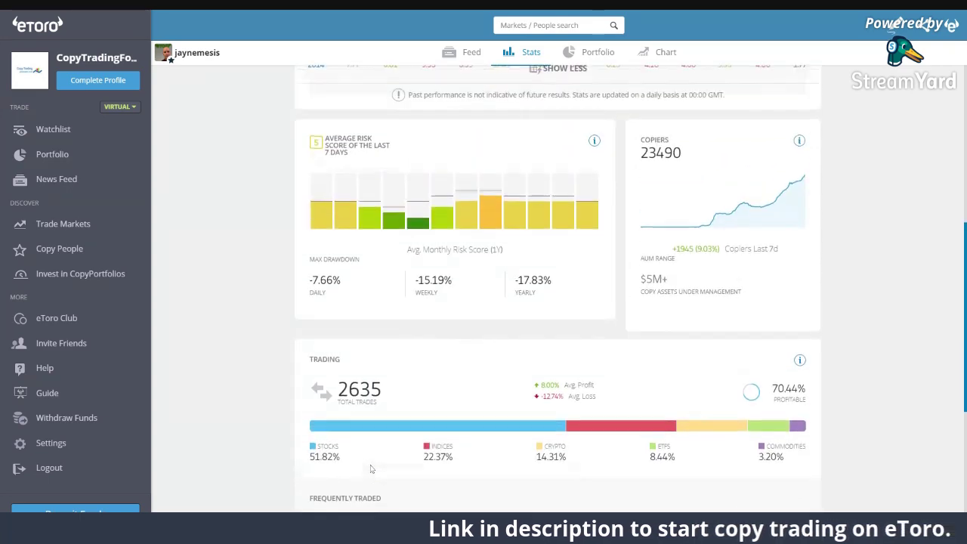
scroll(371, 467, "up", 3)
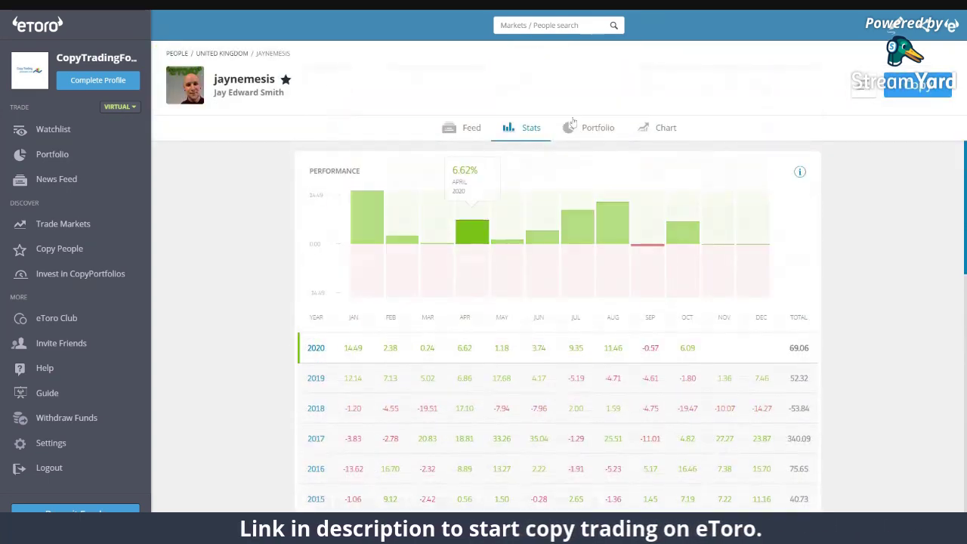
left_click(597, 128)
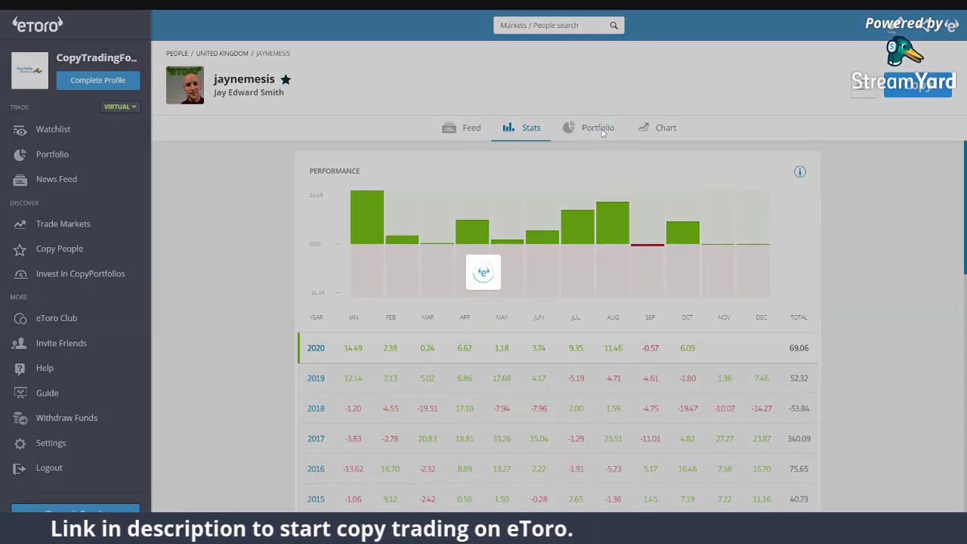
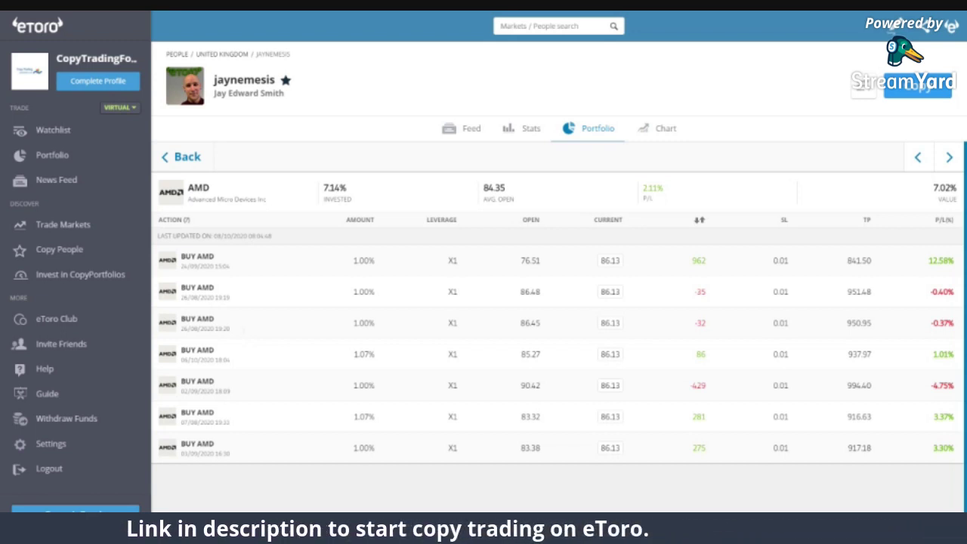
Step: Skim the posts in the trader's Feed and open the trader's performance Chart
left_click(476, 129)
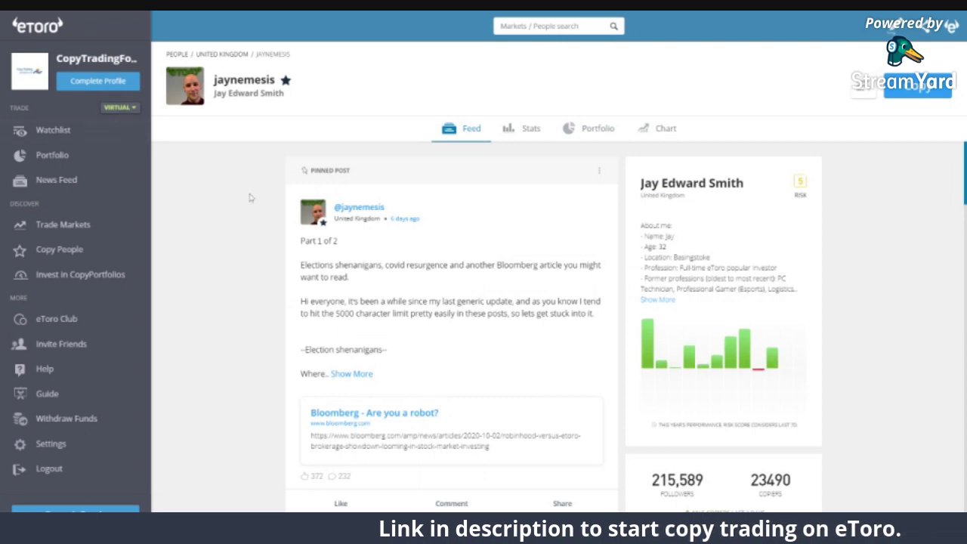
scroll(252, 208, "down", 3)
scroll(203, 171, "up", 3)
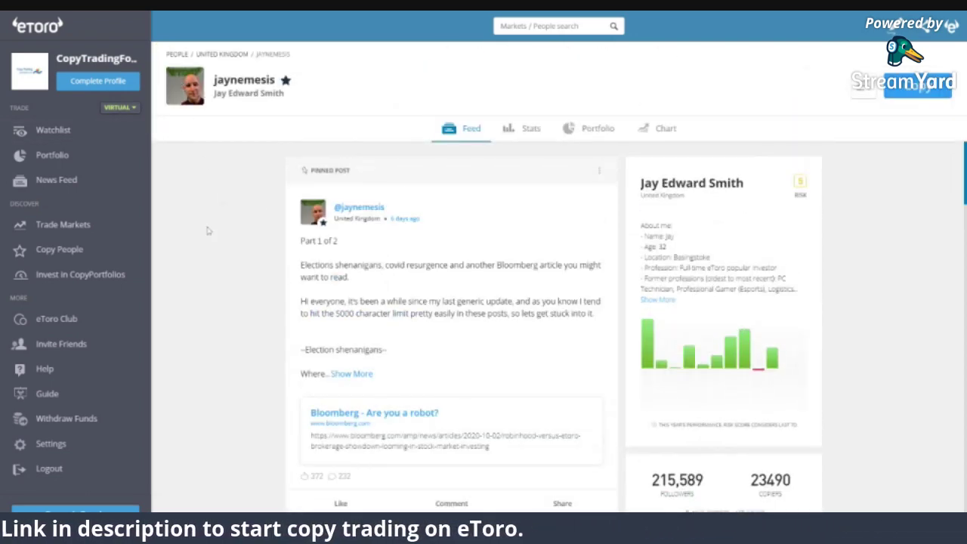
scroll(208, 230, "down", 3)
scroll(208, 231, "up", 3)
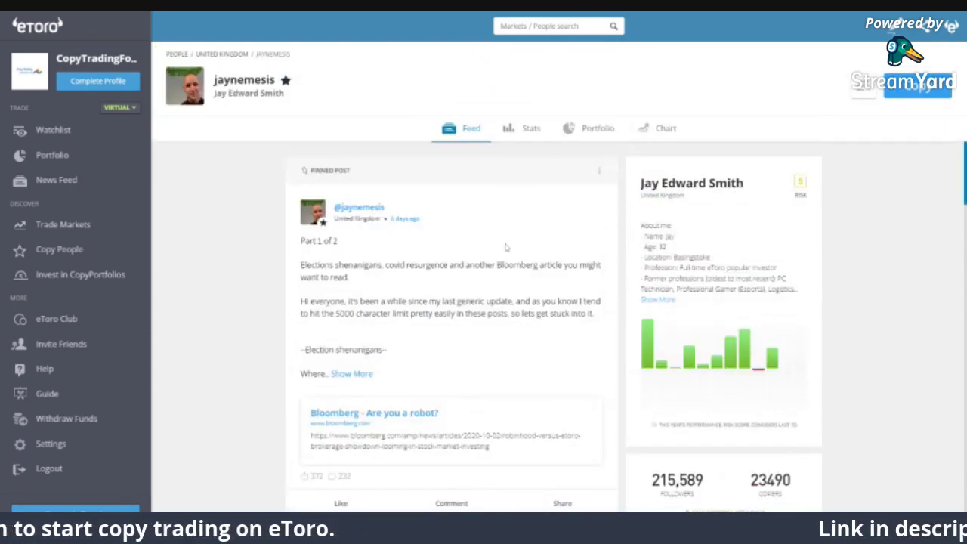
left_click(654, 128)
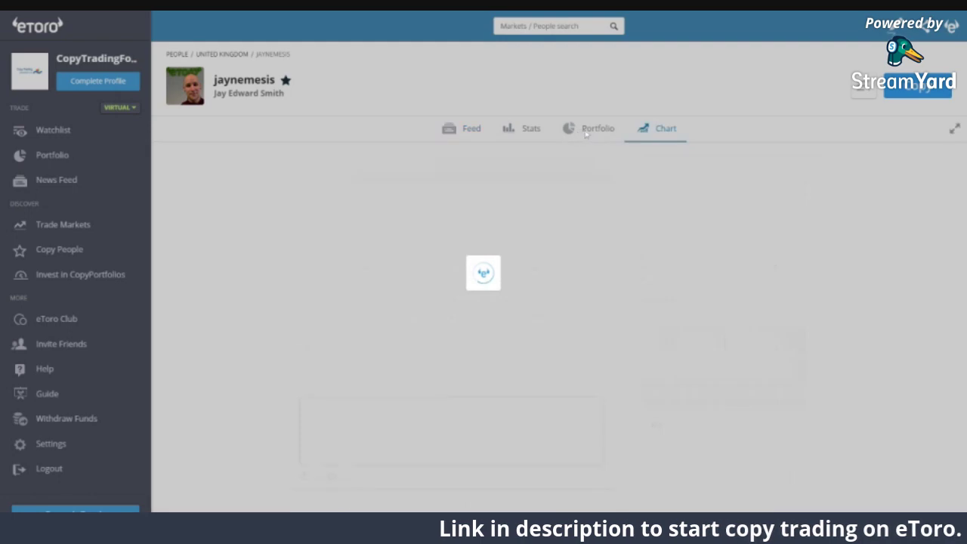
Step: Open the trader's Portfolio and examine the full list of holdings with their invested share and profit or loss
left_click(586, 132)
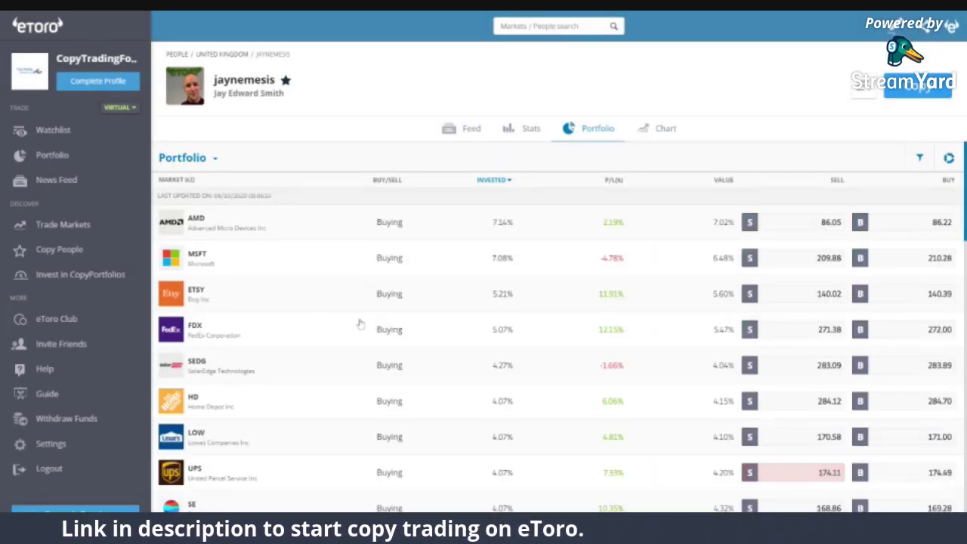
scroll(307, 321, "down", 1)
scroll(307, 321, "down", 3)
scroll(309, 319, "up", 5)
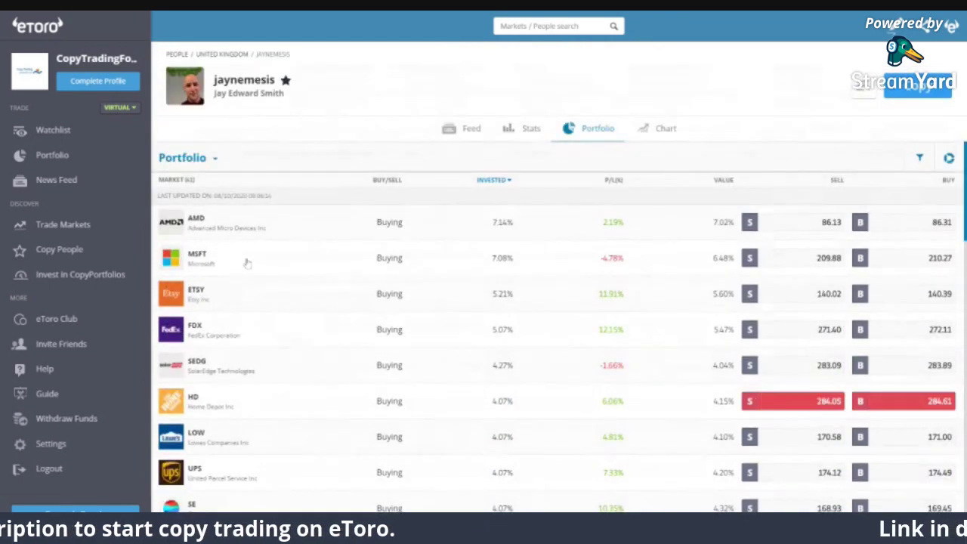
scroll(265, 341, "down", 5)
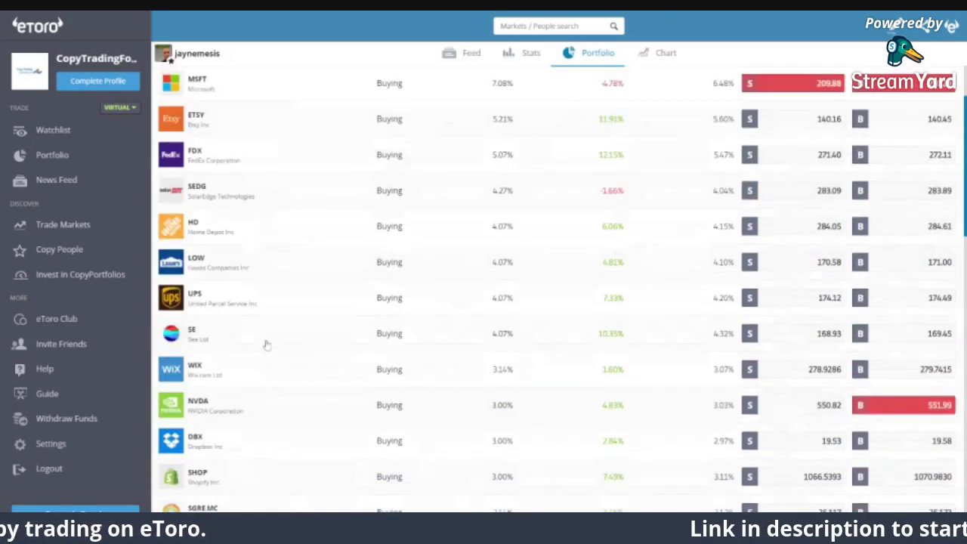
scroll(260, 341, "down", 1)
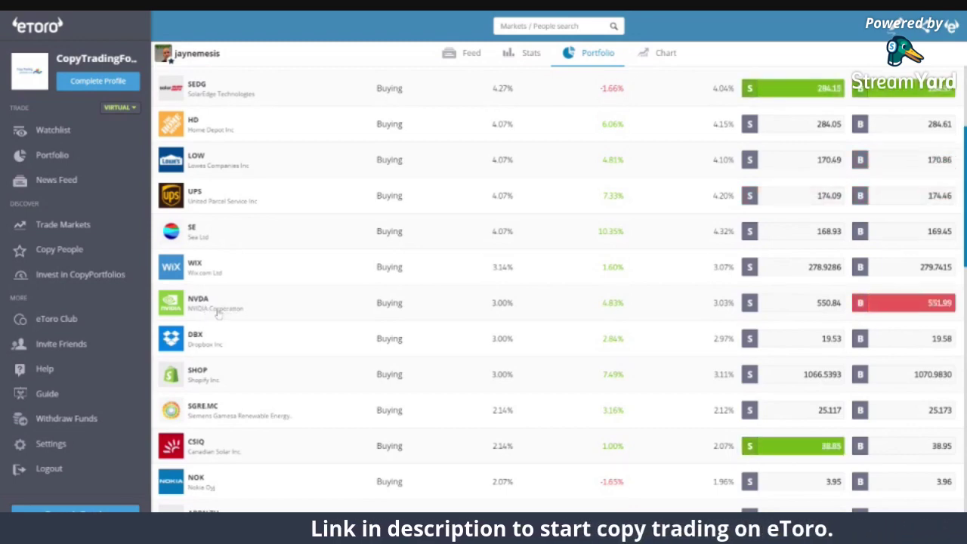
scroll(217, 310, "down", 2)
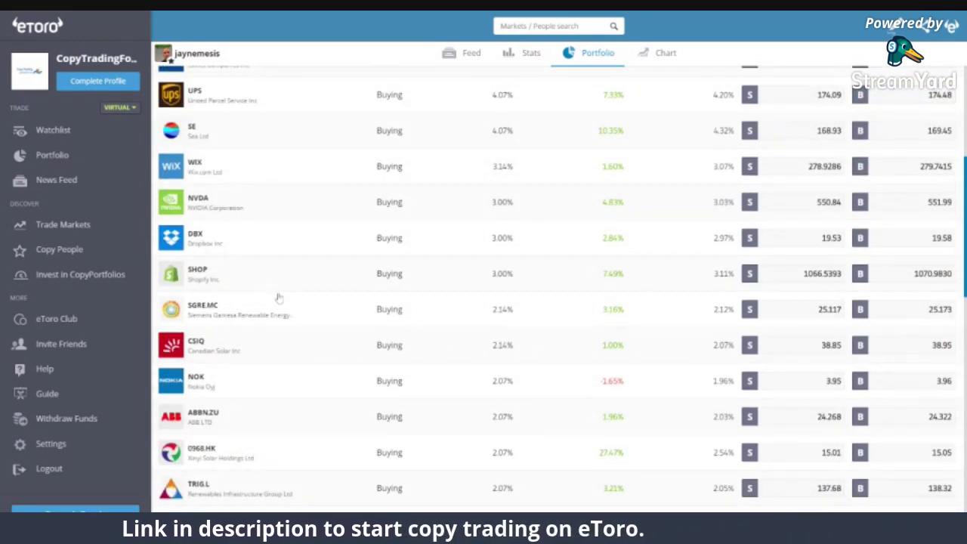
scroll(277, 302, "down", 2)
scroll(276, 310, "down", 5)
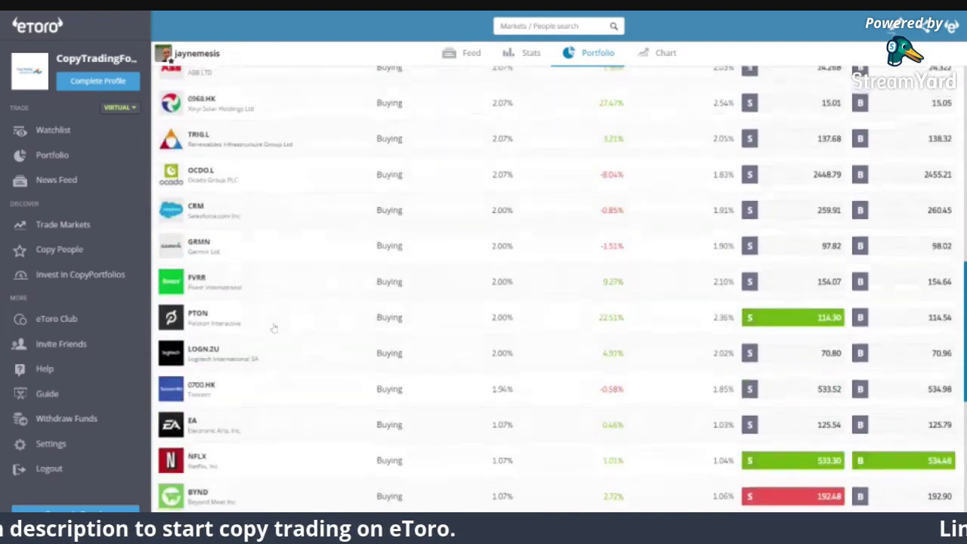
scroll(274, 328, "down", 7)
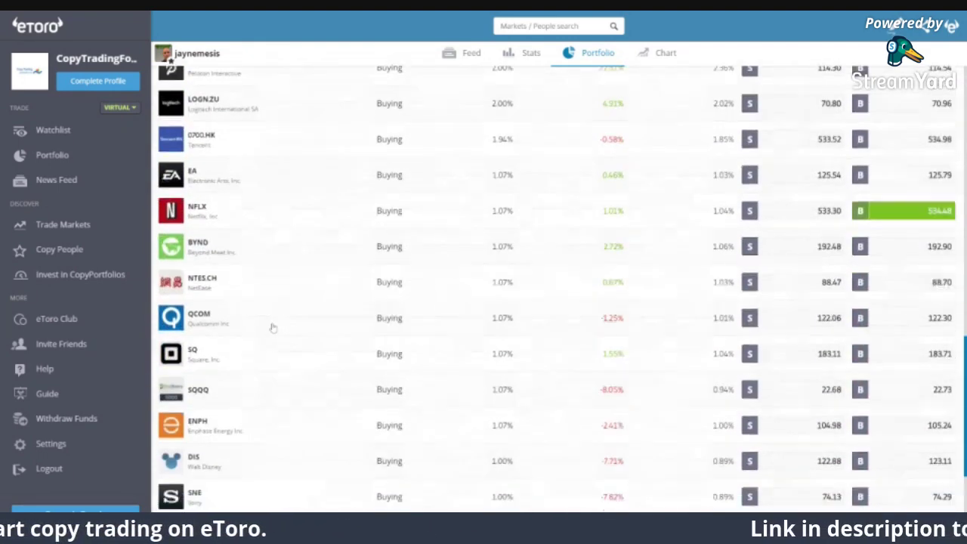
scroll(272, 327, "down", 2)
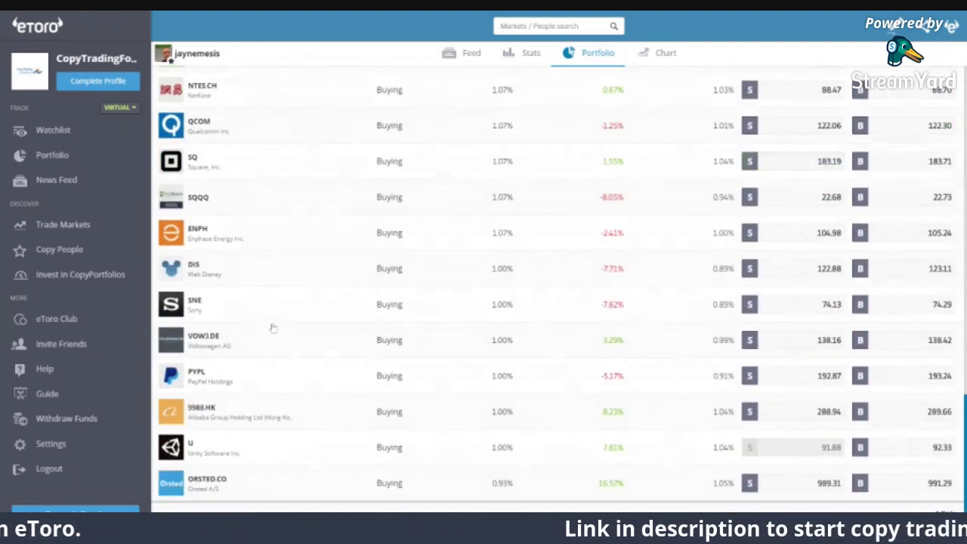
scroll(315, 352, "up", 12)
scroll(317, 355, "up", 12)
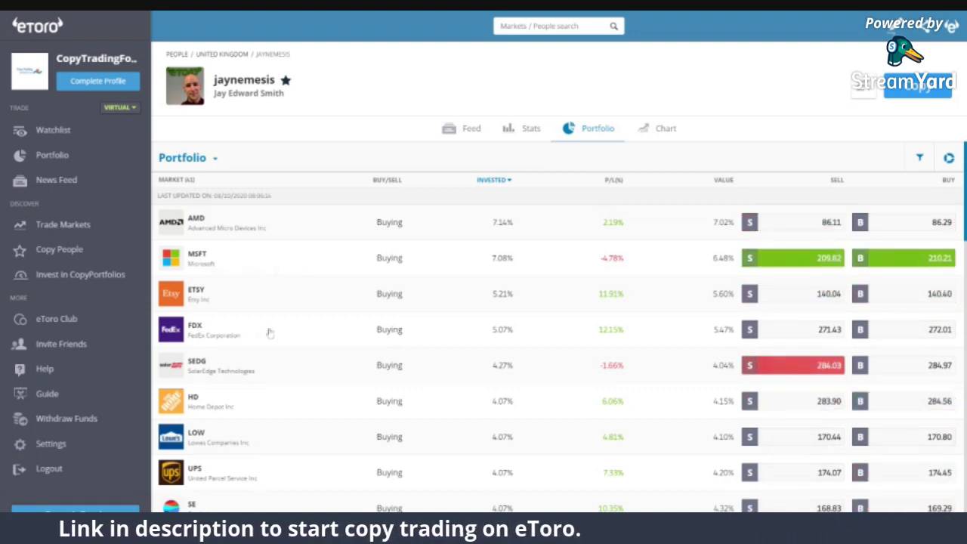
Step: Study how the portfolio is diversified across companies, from the largest to the smallest invested share
scroll(270, 333, "down", 5)
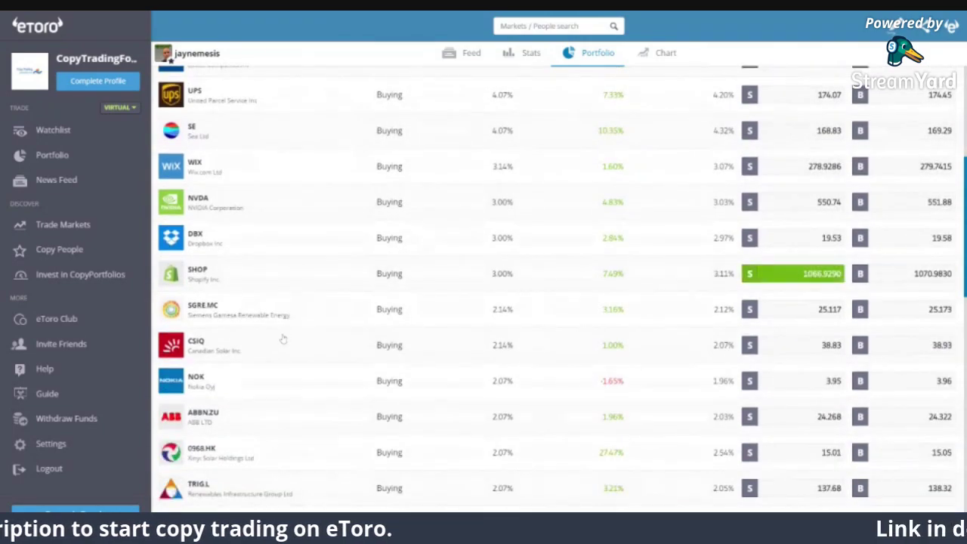
scroll(282, 339, "down", 5)
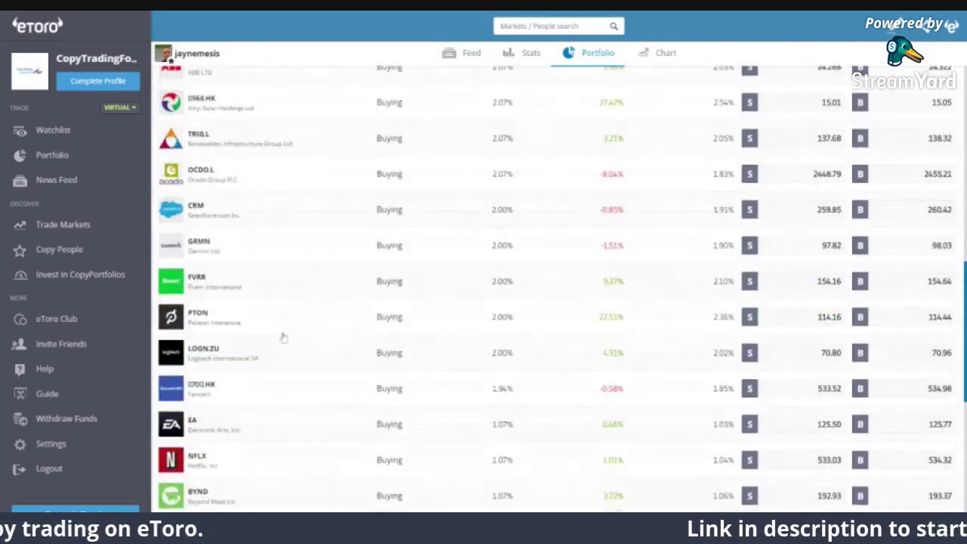
scroll(295, 338, "down", 6)
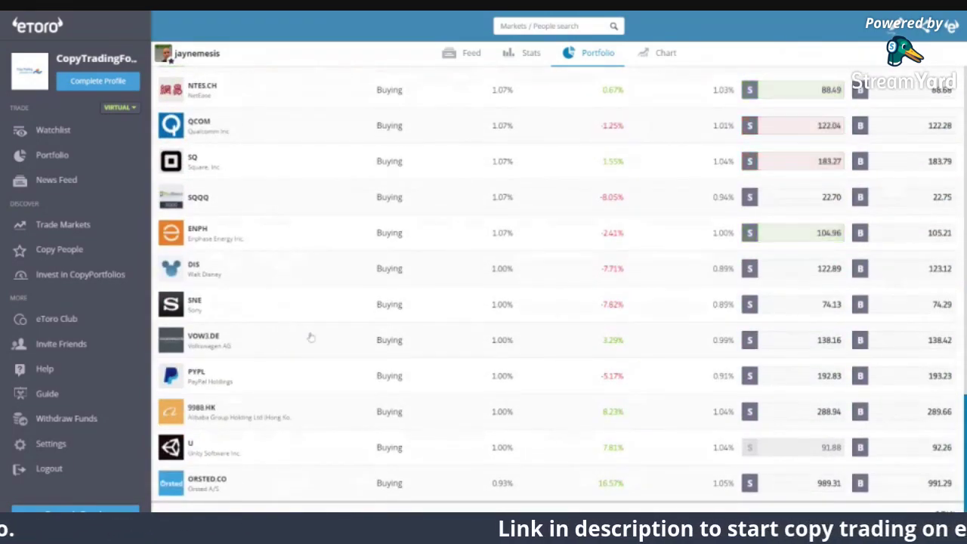
scroll(306, 355, "up", 8)
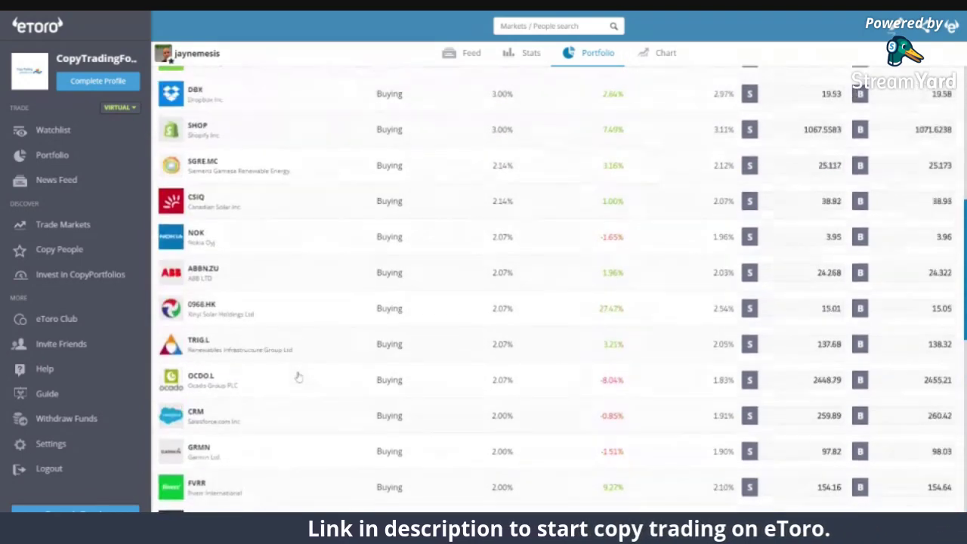
scroll(297, 374, "up", 7)
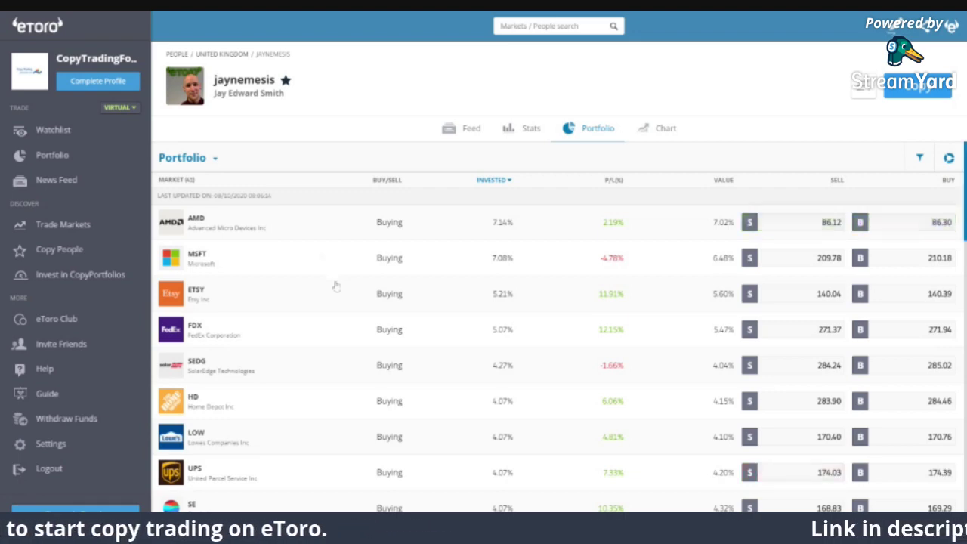
scroll(336, 286, "down", 3)
scroll(336, 287, "down", 6)
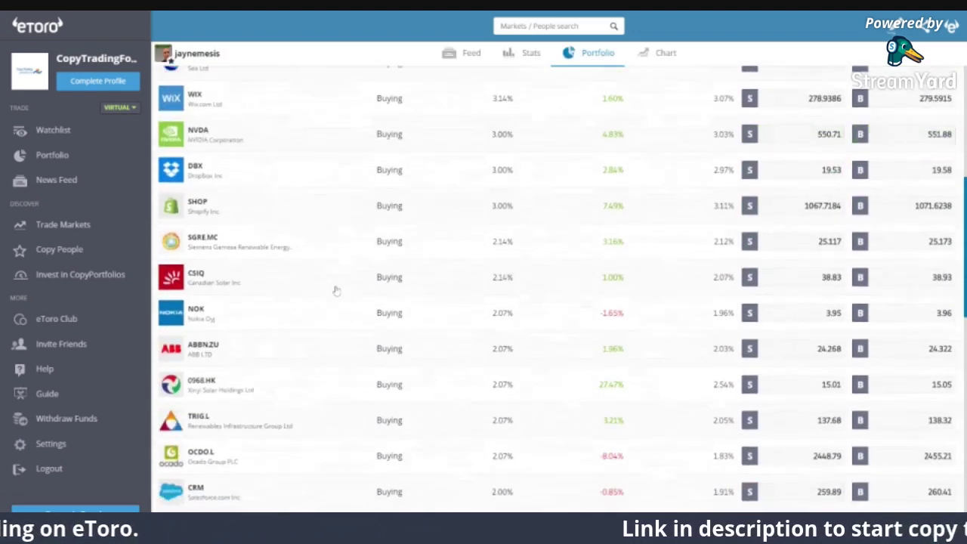
scroll(336, 291, "down", 3)
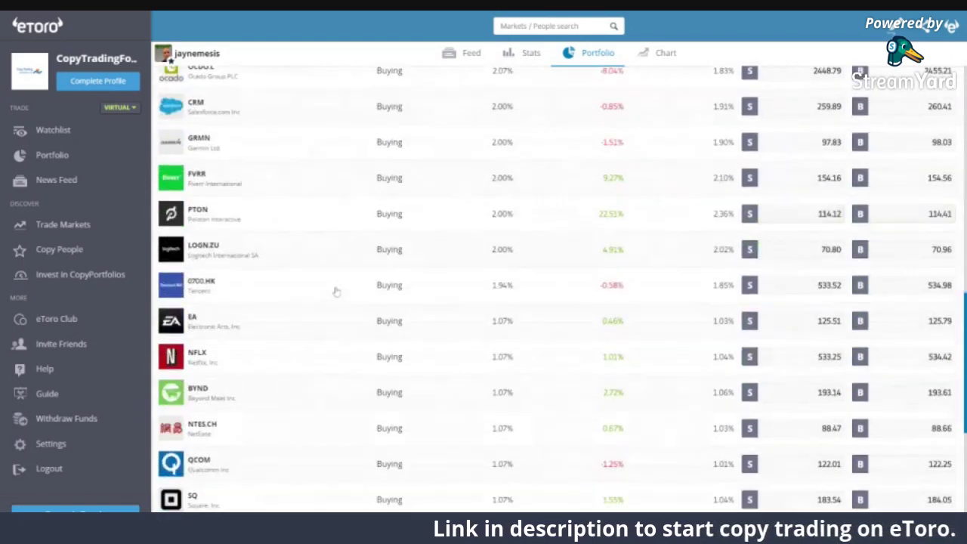
scroll(336, 299, "down", 1)
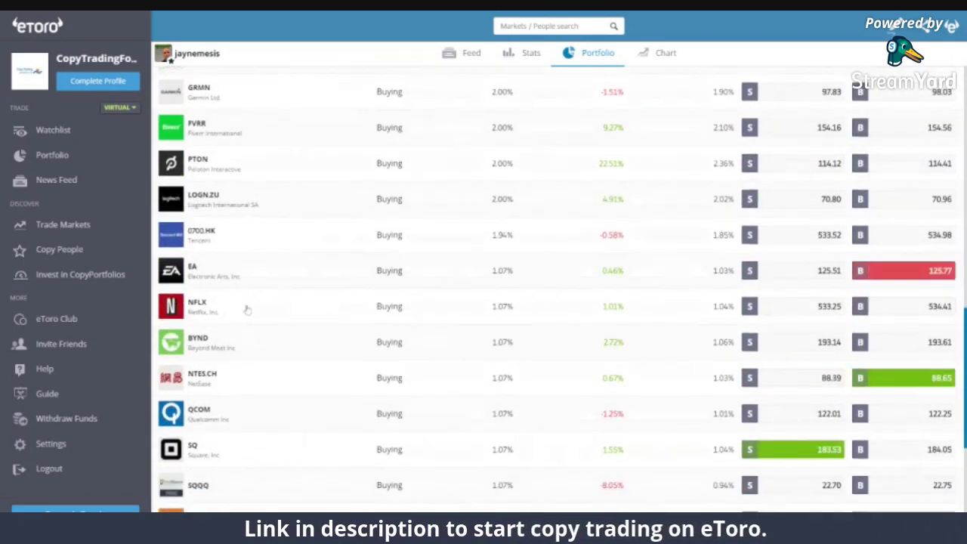
scroll(399, 438, "down", 4)
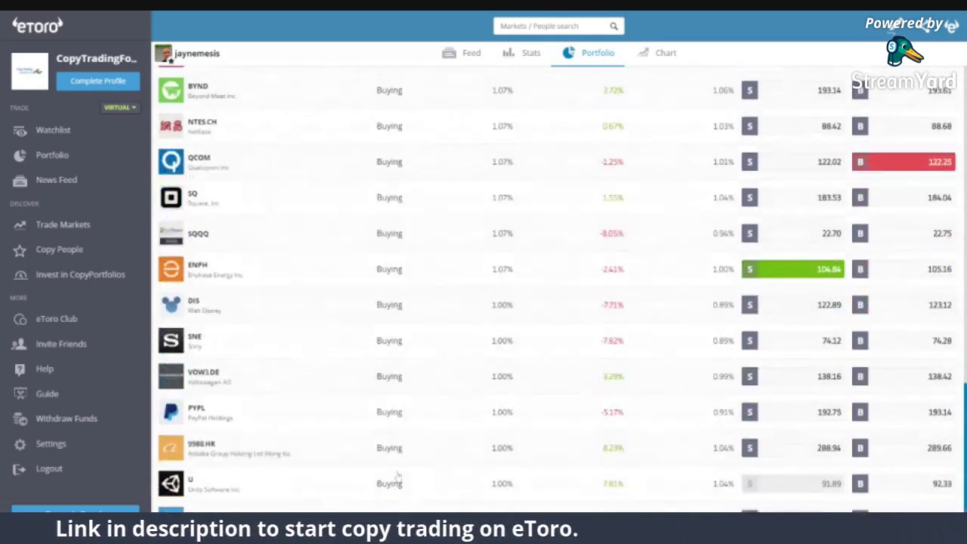
scroll(398, 474, "up", 15)
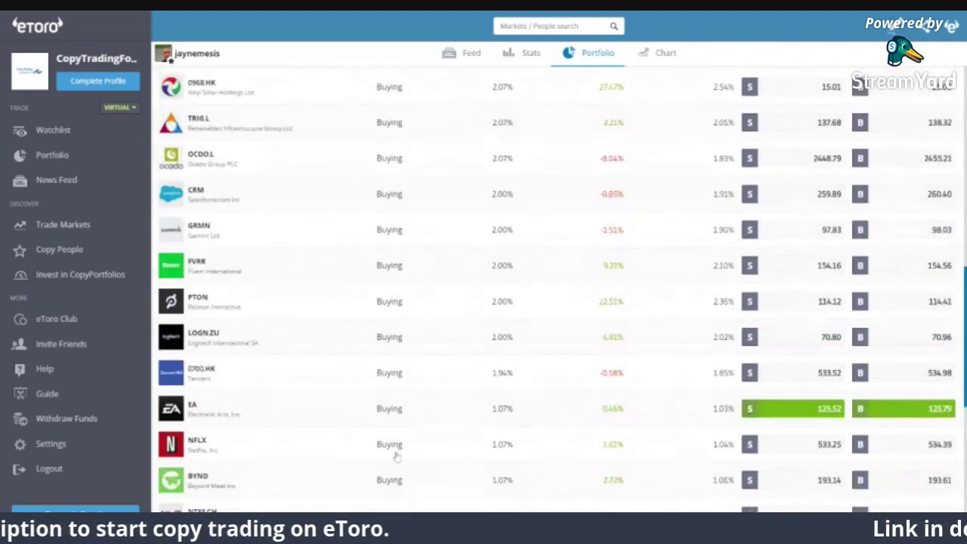
scroll(396, 306, "up", 6)
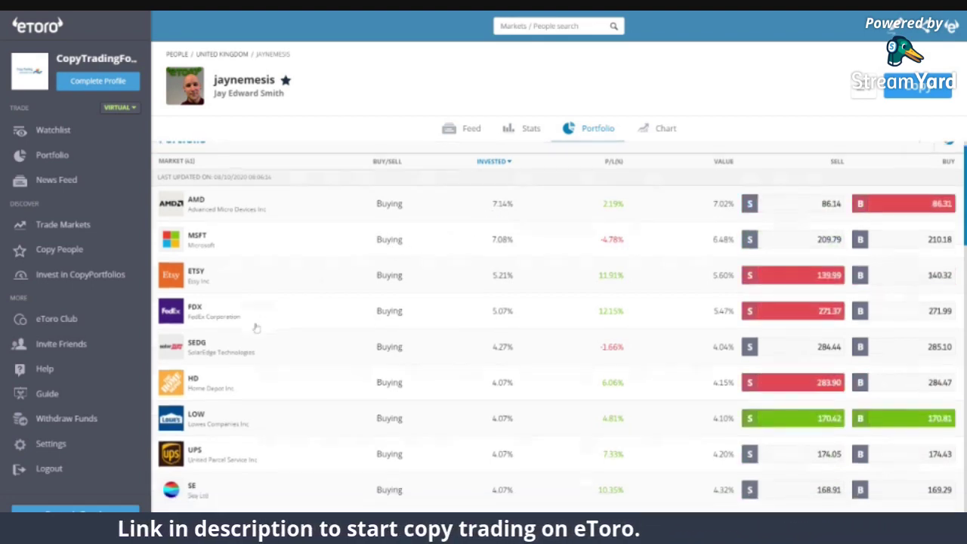
scroll(256, 328, "down", 7)
scroll(271, 350, "down", 10)
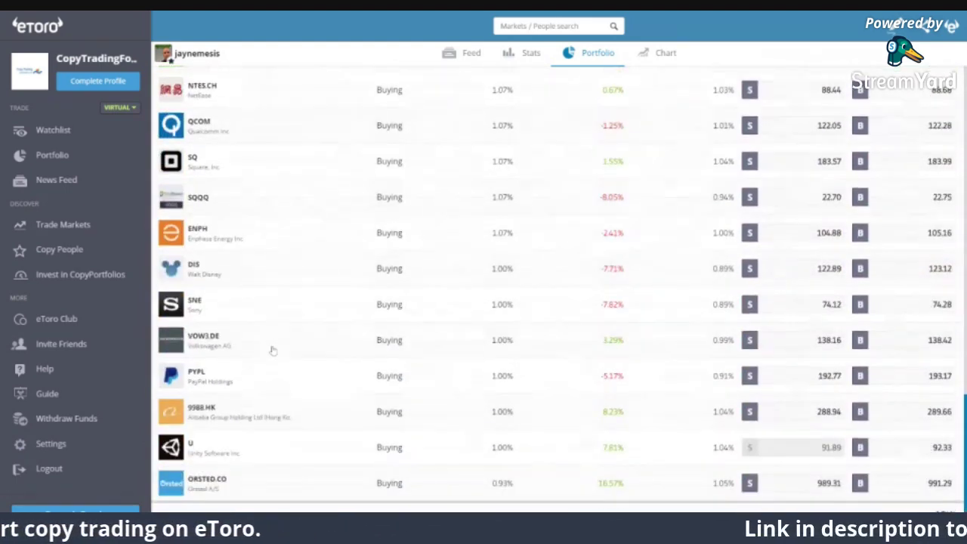
scroll(272, 350, "up", 18)
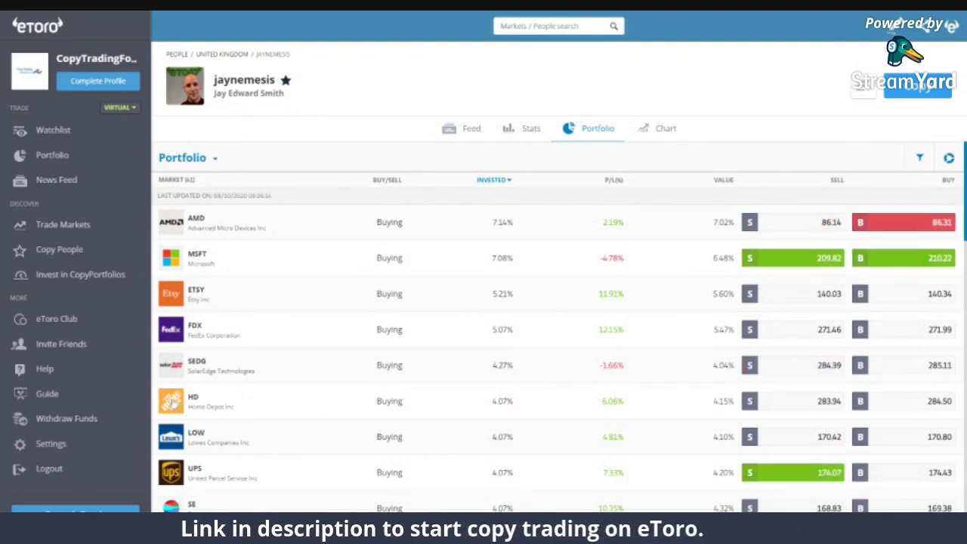
Step: Inspect the individual trades behind the Home Depot (HD) position, return to the portfolio and skim the remaining holdings
left_click(172, 402)
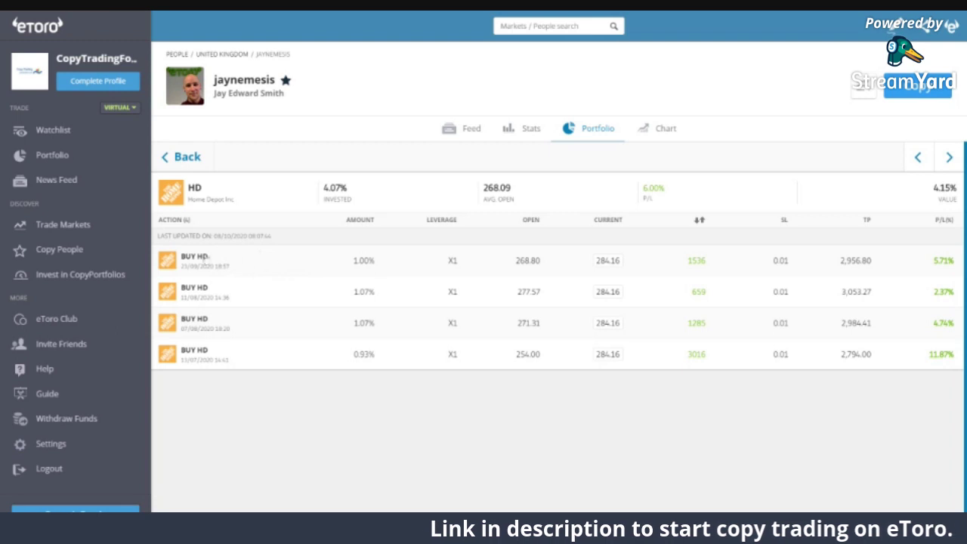
left_click(188, 155)
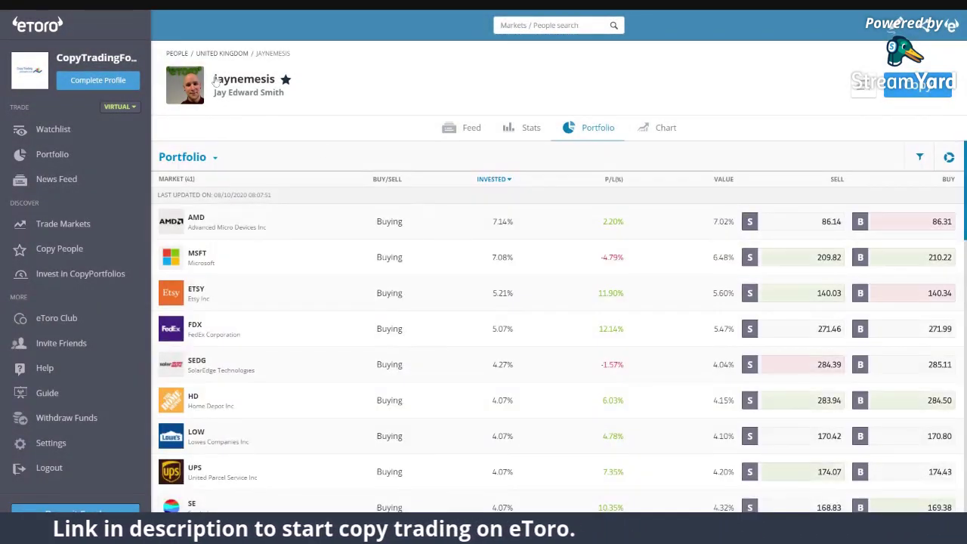
scroll(288, 310, "down", 6)
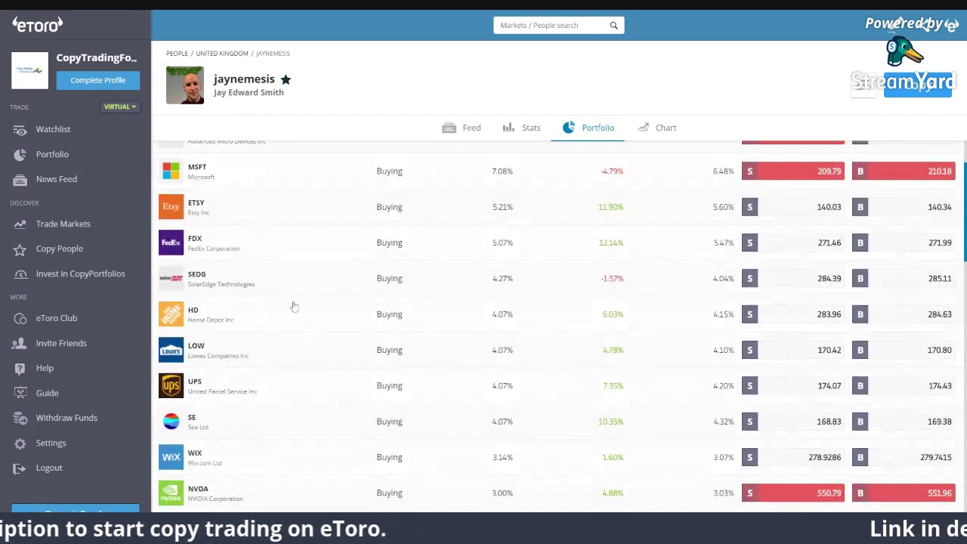
scroll(288, 315, "down", 5)
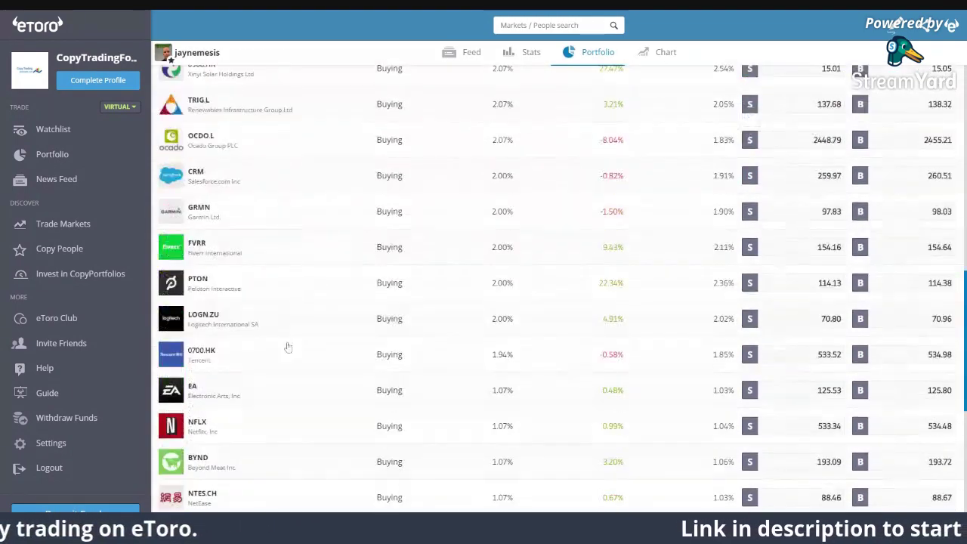
scroll(257, 295, "down", 4)
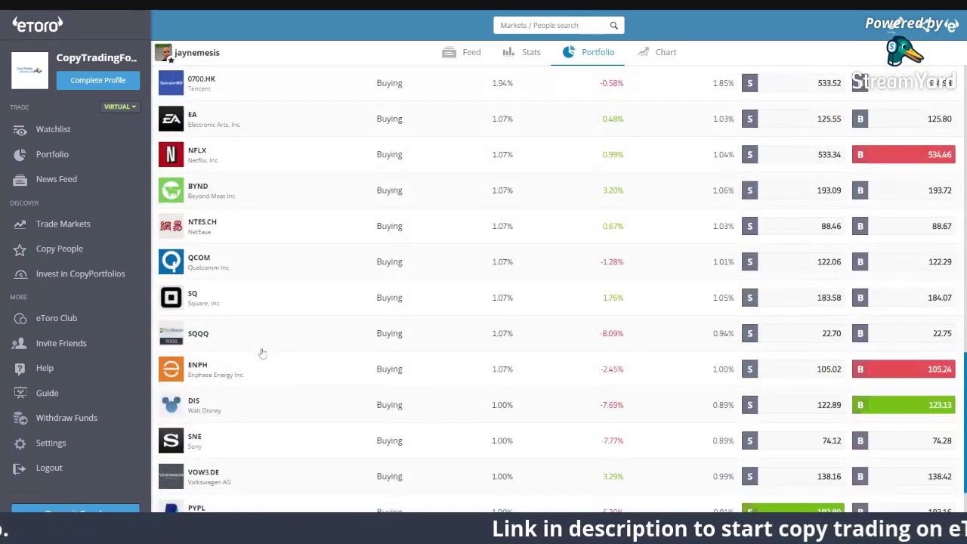
scroll(280, 310, "down", 2)
scroll(281, 310, "up", 8)
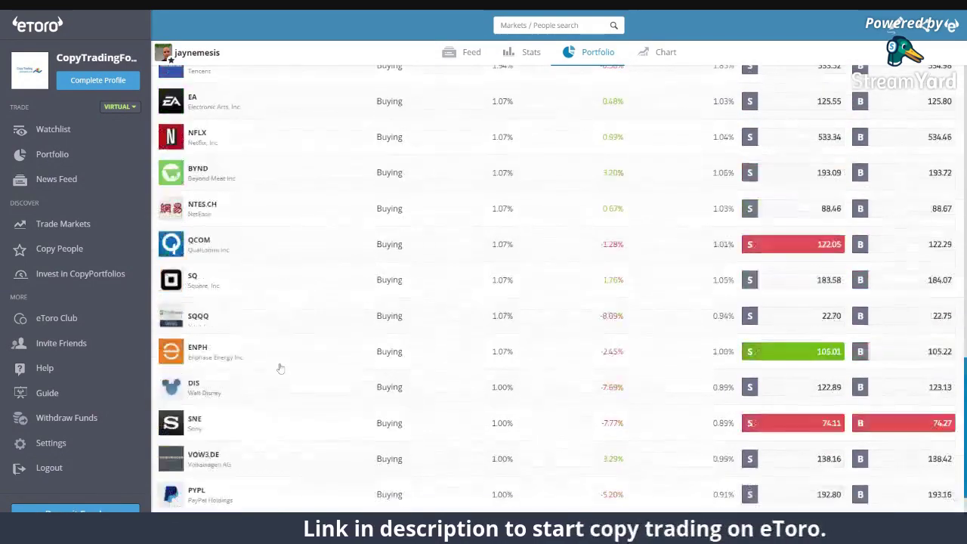
scroll(279, 306, "up", 6)
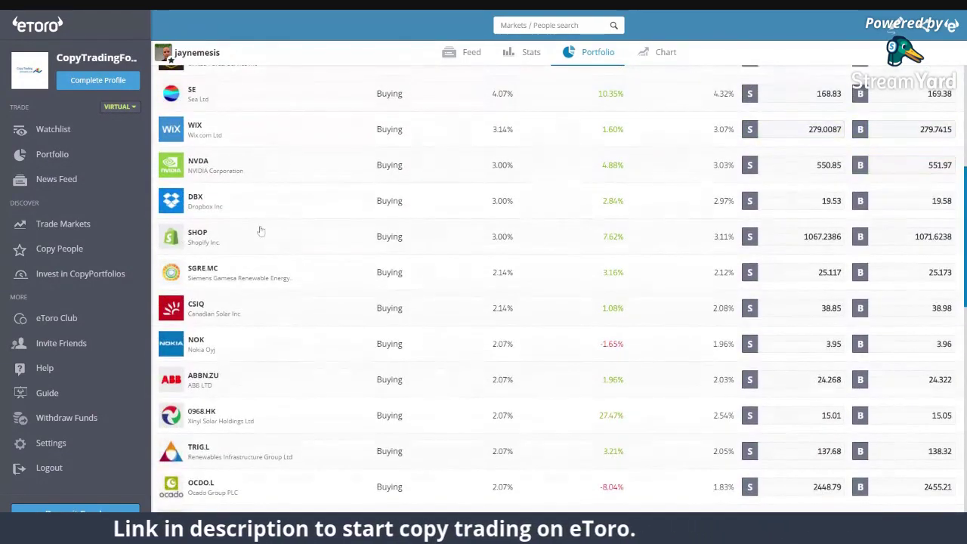
scroll(253, 220, "up", 2)
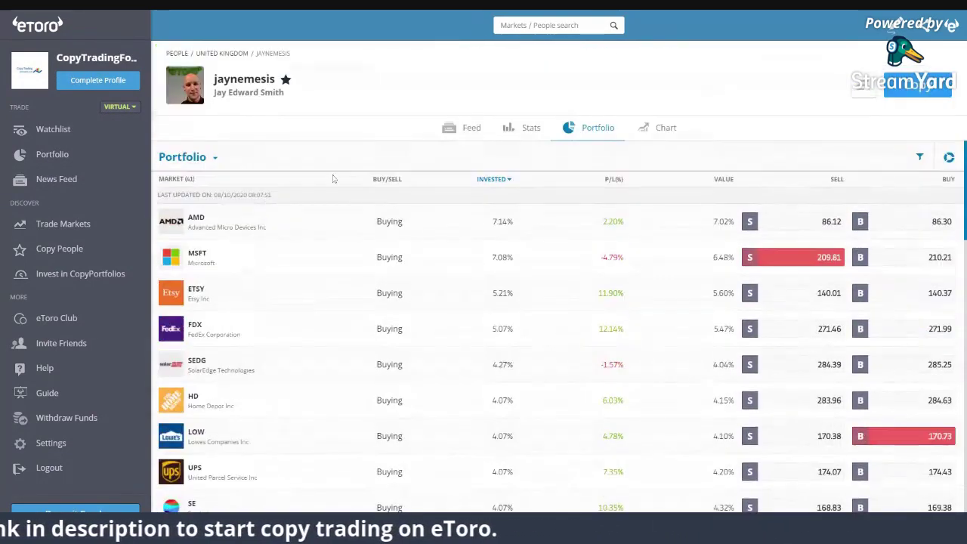
Step: Open the trader's performance Chart and add the trader to My Watchlist
left_click(662, 129)
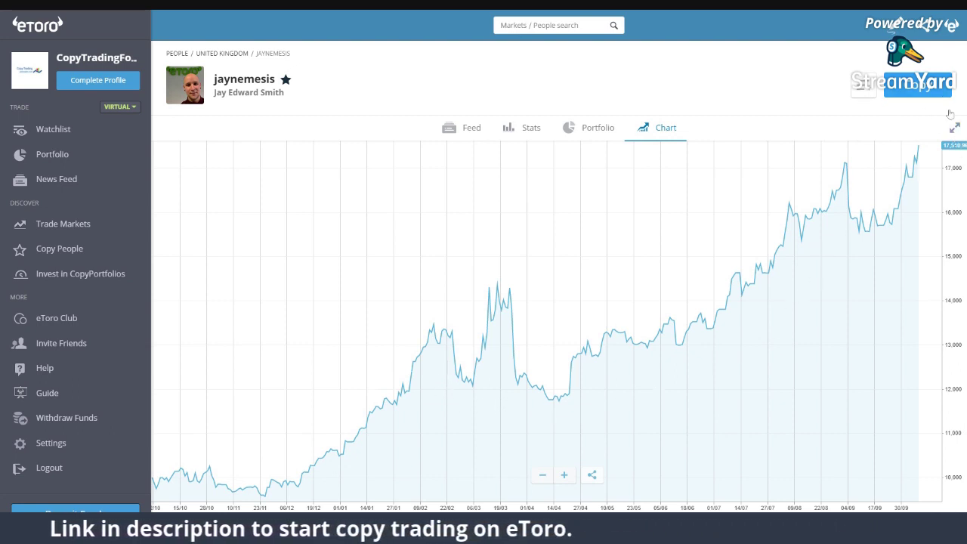
left_click(863, 86)
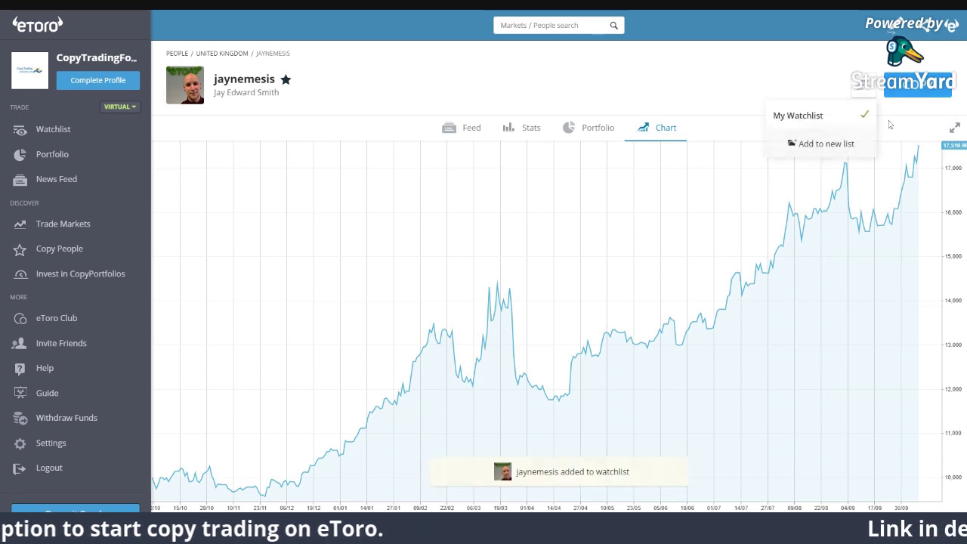
Step: Expand the performance chart, change its type to a line chart and bring up the available time ranges
left_click(954, 128)
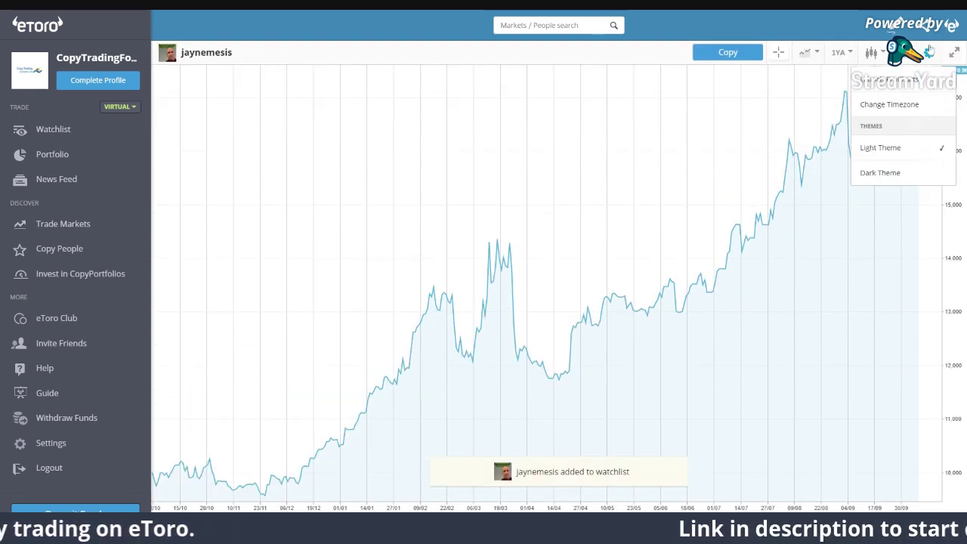
mouse_move(875, 54)
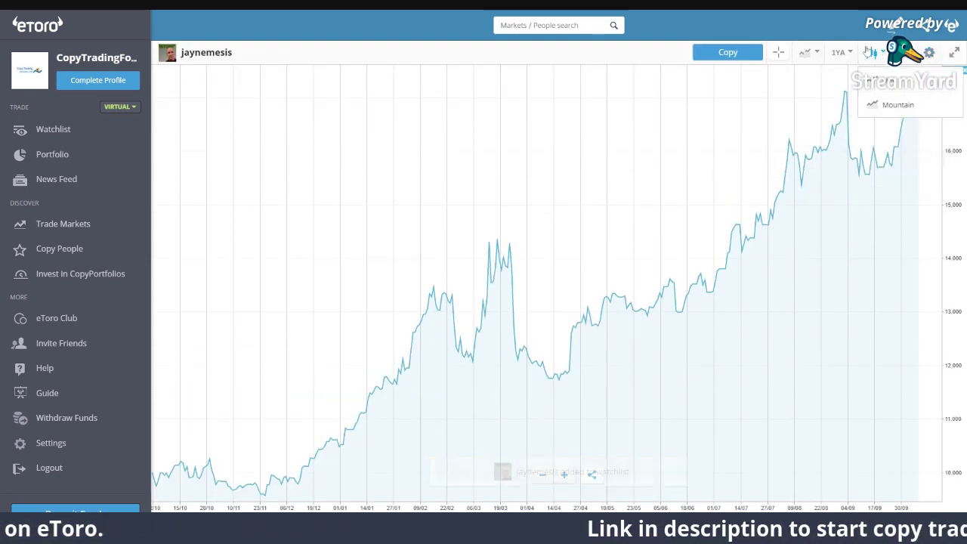
left_click(890, 89)
mouse_move(844, 53)
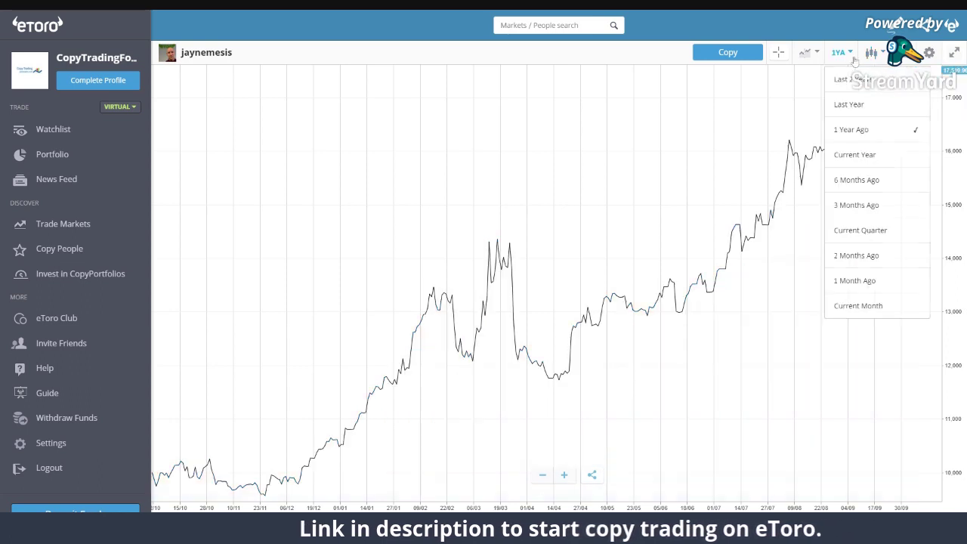
Step: Switch the performance chart's time range to Current Year and look over the chart's comparison and display options
left_click(861, 155)
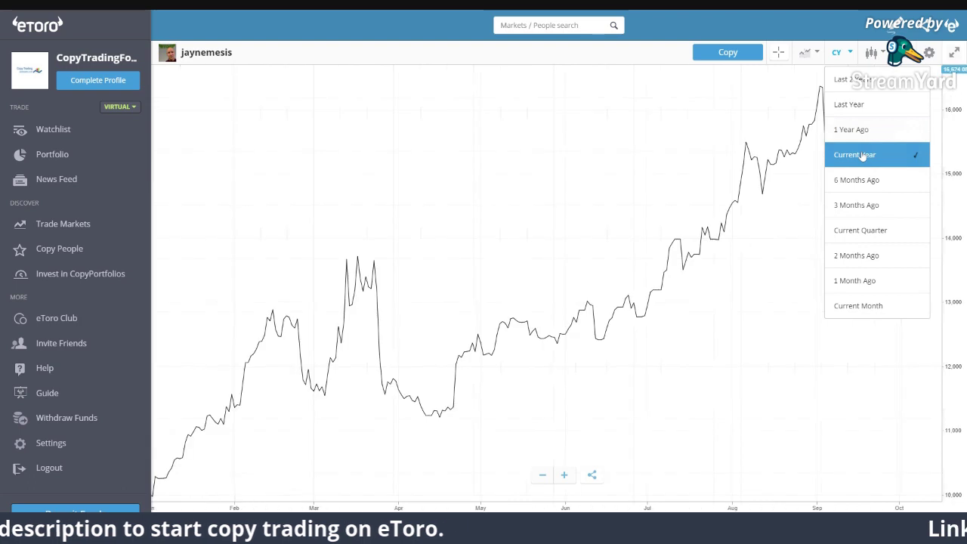
mouse_move(815, 61)
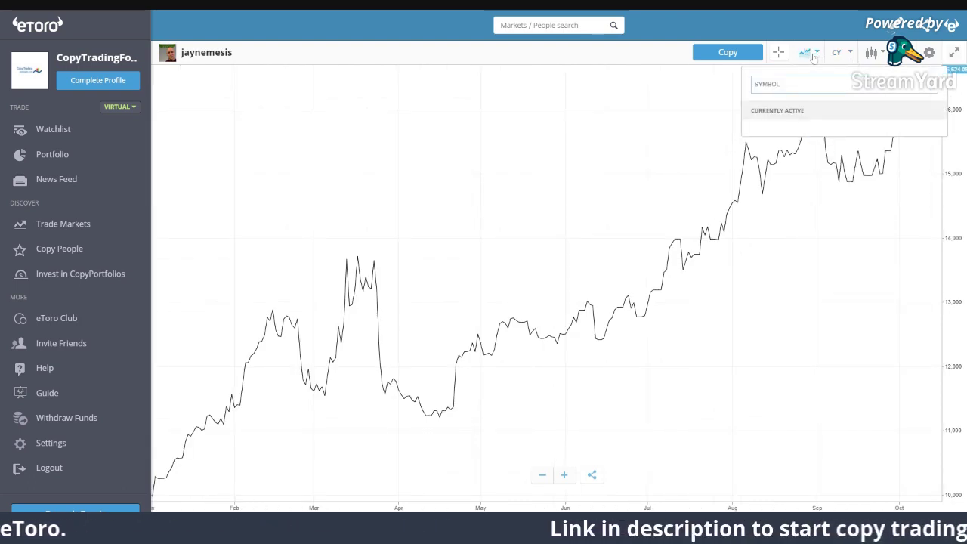
mouse_move(931, 56)
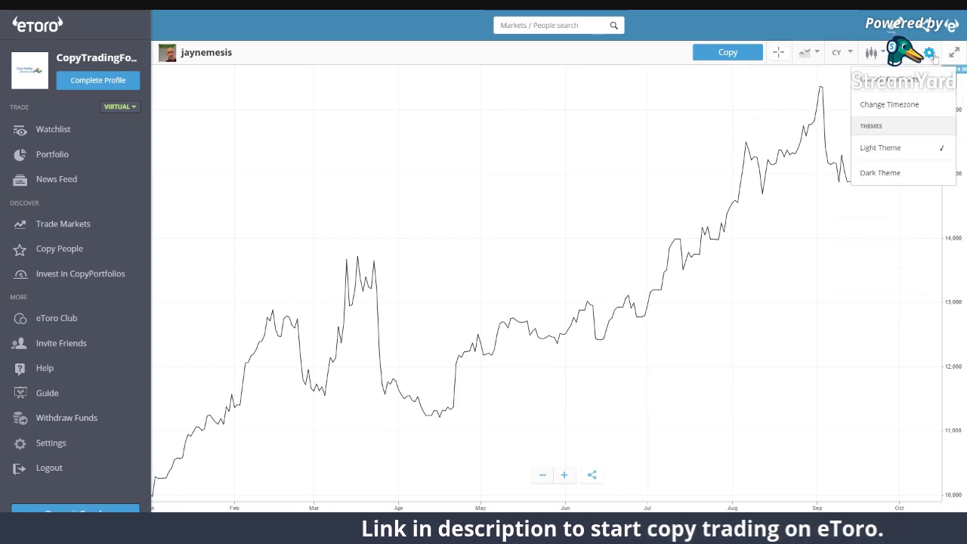
mouse_move(858, 65)
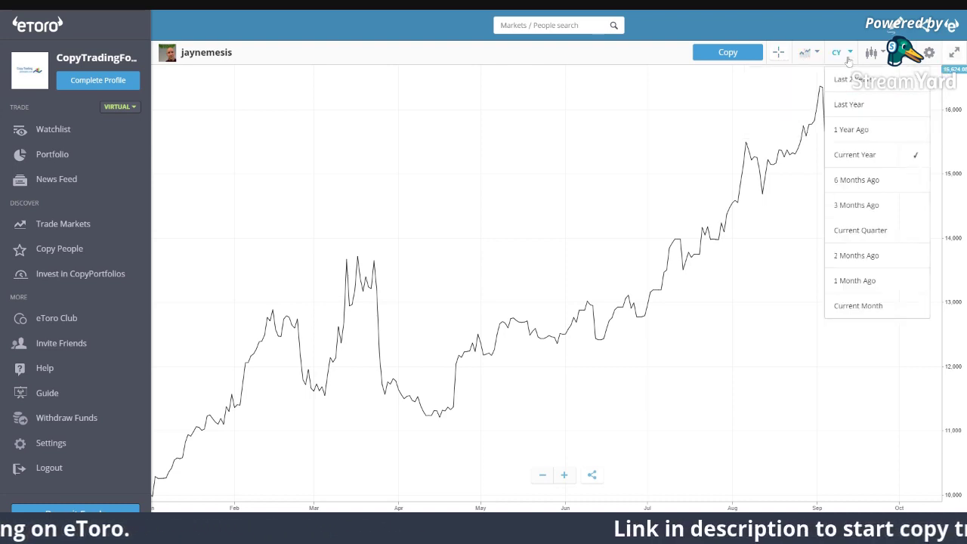
Step: Set the chart's time range to 6 Months Ago and examine the trader's most recent performance in detail
left_click(867, 181)
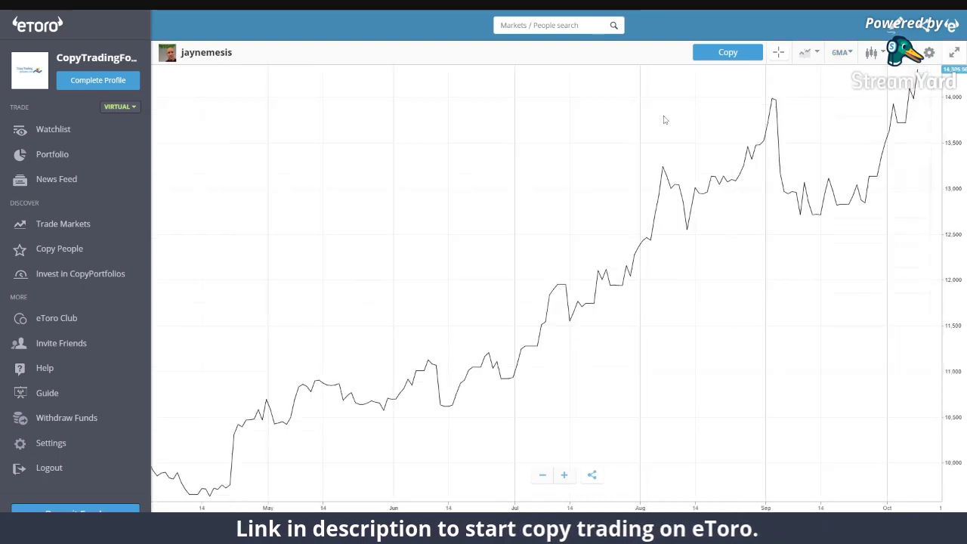
scroll(654, 209, "up", 3)
scroll(642, 255, "down", 5)
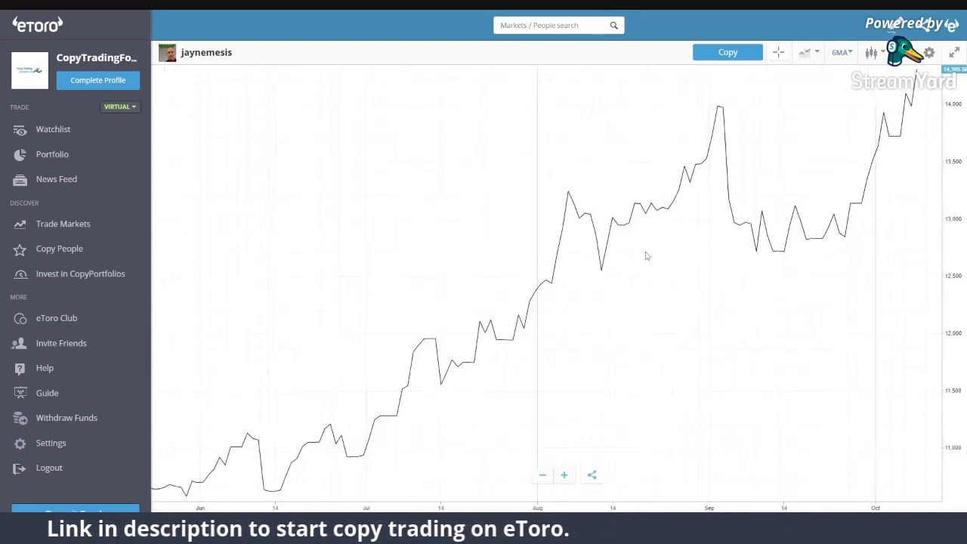
scroll(646, 255, "up", 4)
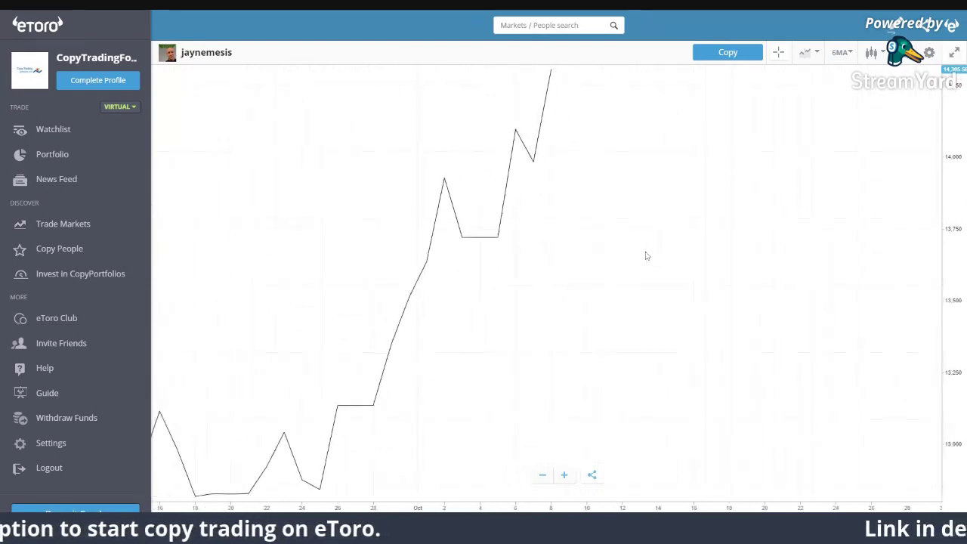
scroll(646, 255, "up", 4)
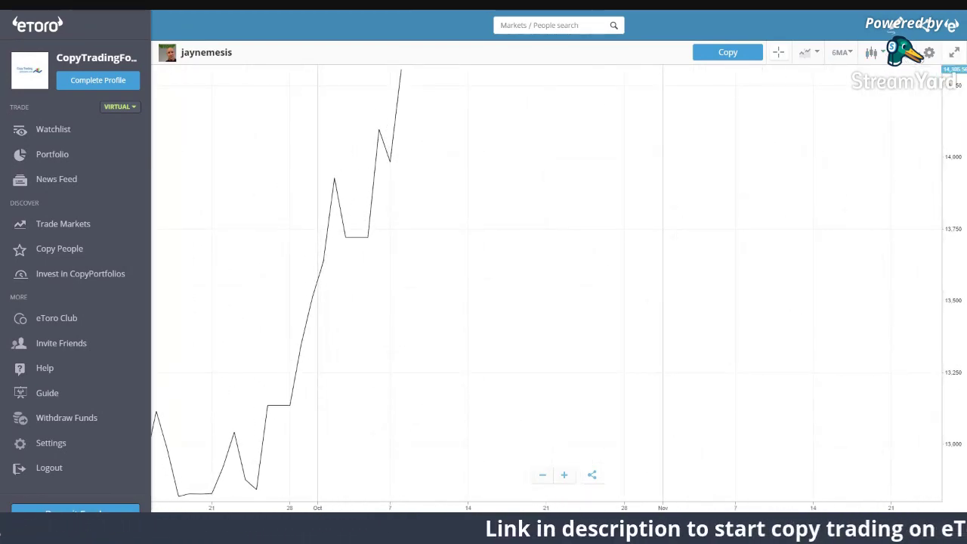
Step: Try the Mountain chart type, return to the line type and check the symbol comparison options
left_click(929, 53)
left_click(629, 166)
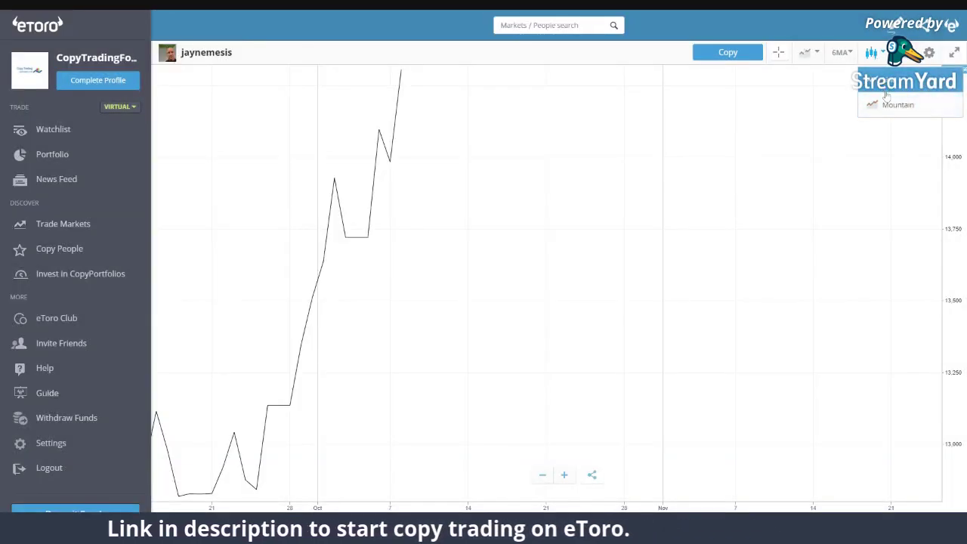
left_click(889, 106)
left_click(884, 79)
left_click(815, 56)
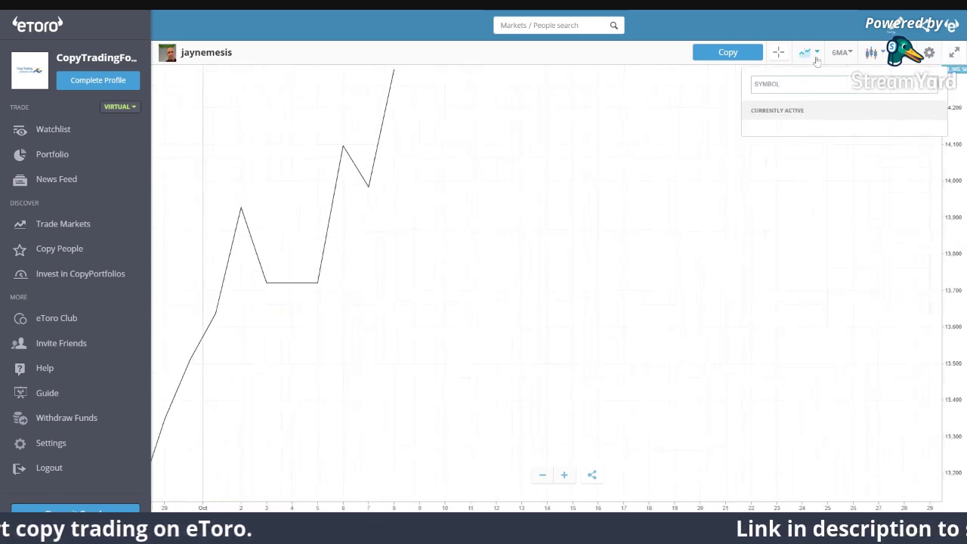
Step: Change the chart's time range to Last 2 Years and examine the longer performance history
left_click(840, 52)
left_click(845, 79)
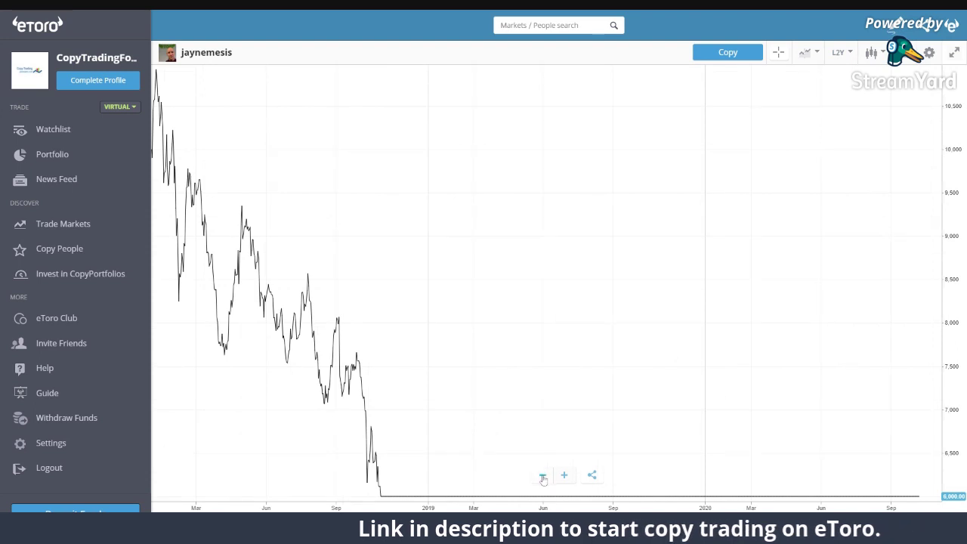
left_click(564, 475)
left_click(549, 480)
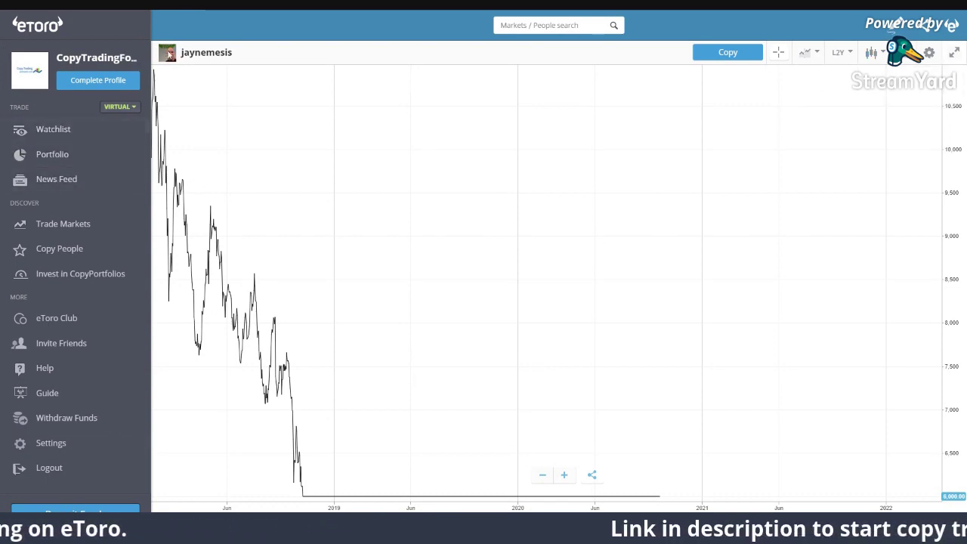
Step: Leave the expanded chart, reopen the trader's Chart from the profile and examine the history at different scales
left_click(32, 155)
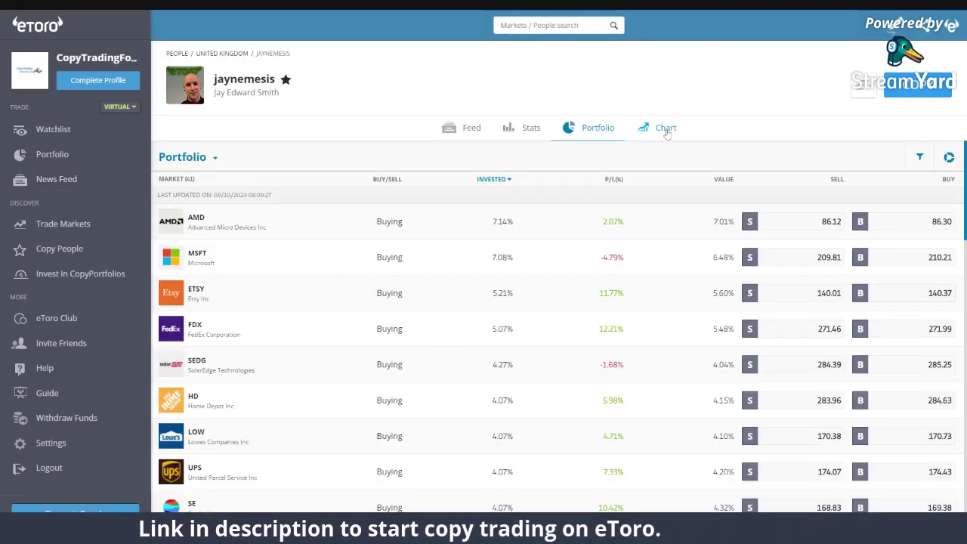
left_click(665, 130)
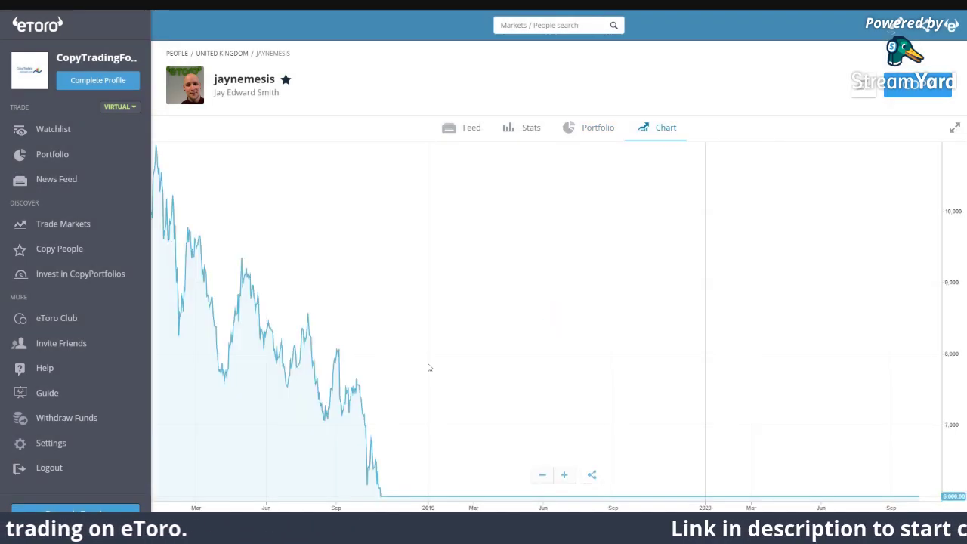
left_click(541, 475)
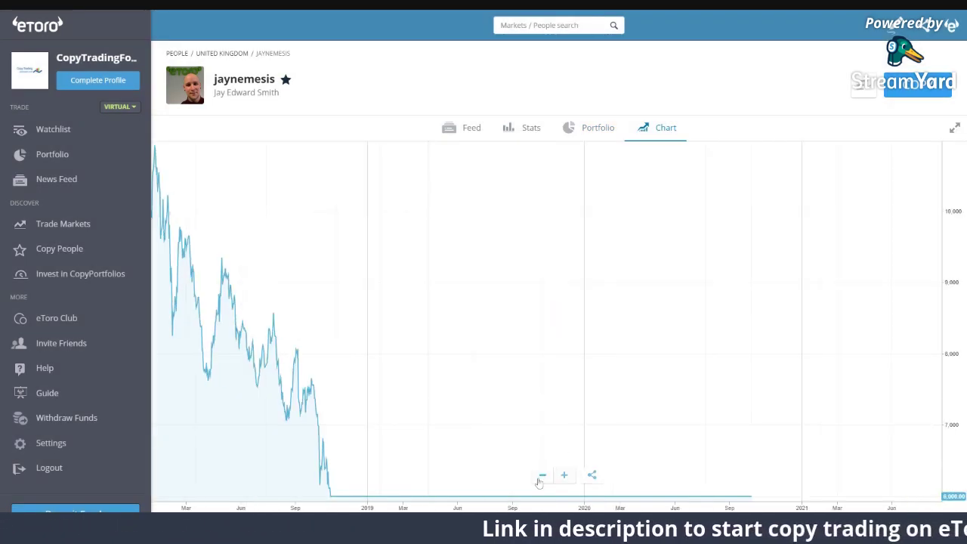
left_click(565, 476)
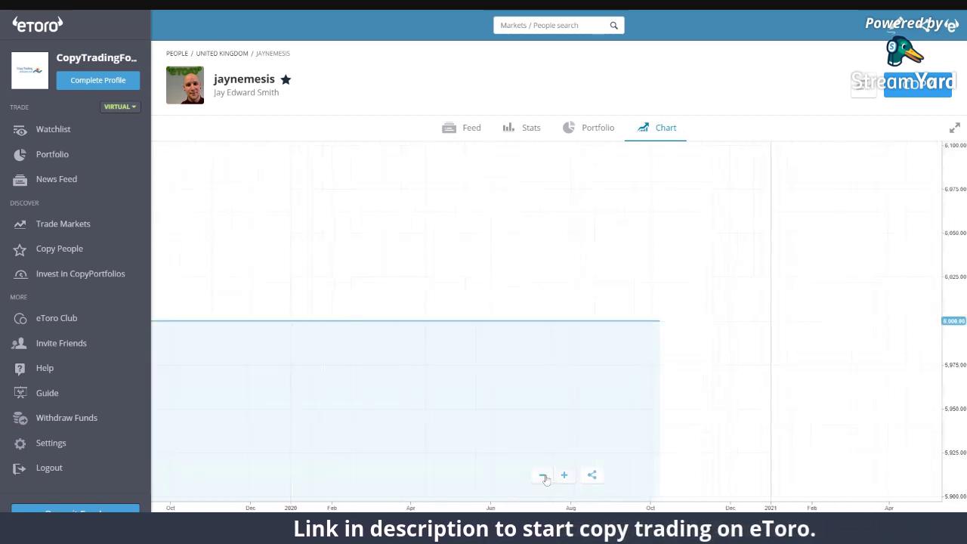
left_click(543, 476)
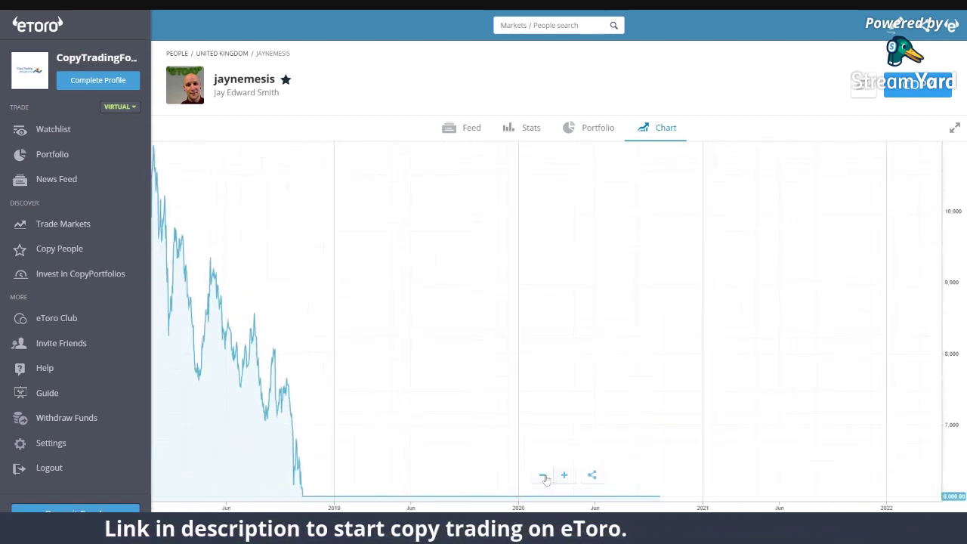
Step: Inspect the individual trades behind the FedEx (FDX) position in the trader's portfolio and return to the holdings
left_click(594, 128)
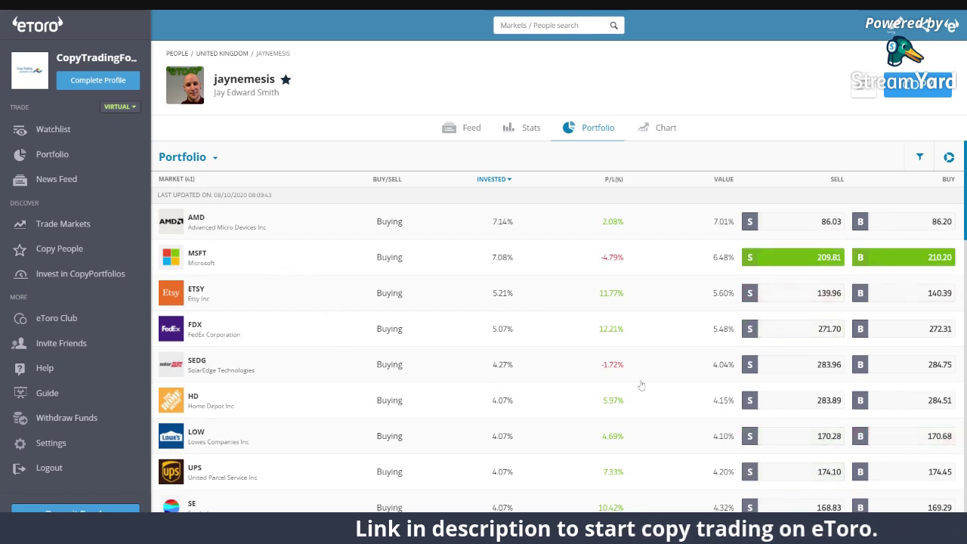
scroll(272, 400, "down", 1)
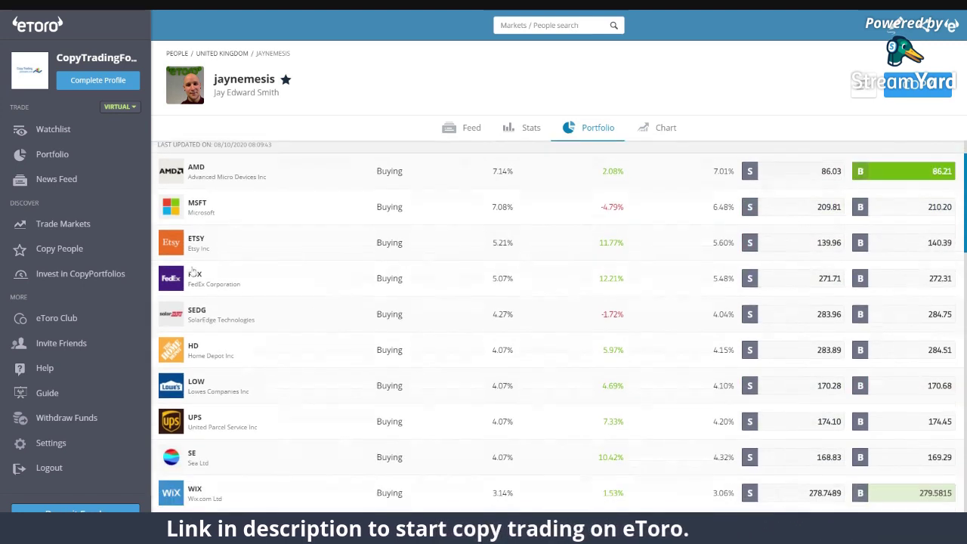
left_click(195, 278)
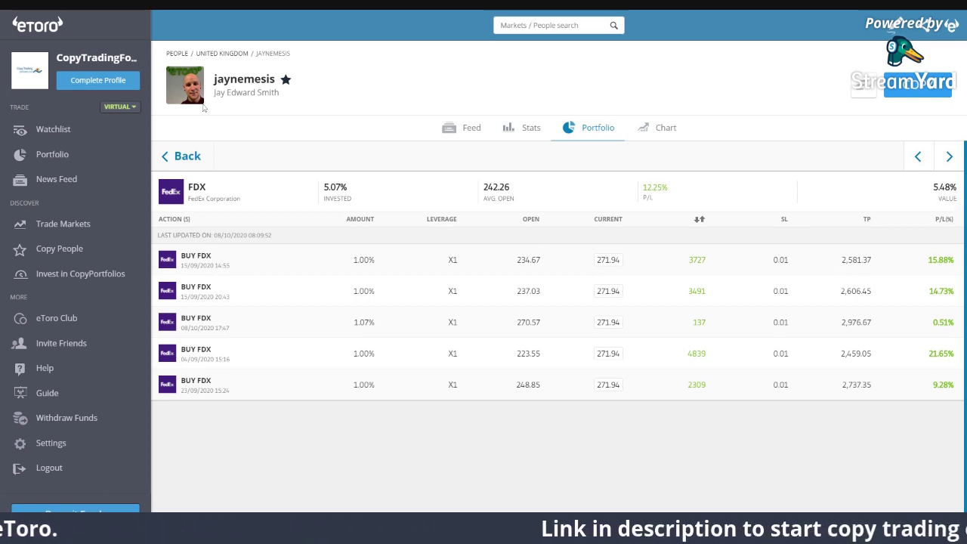
left_click(184, 156)
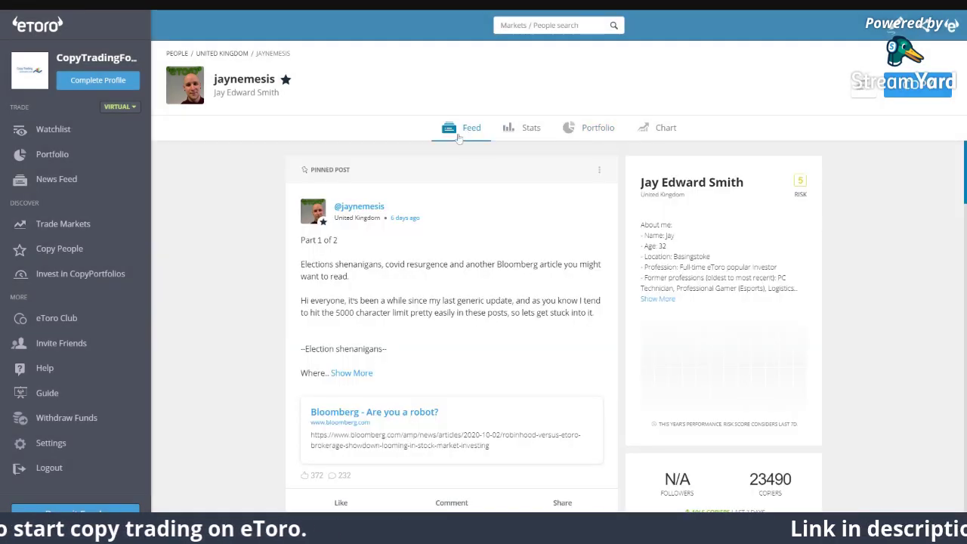
Step: Show the trader's Feed, expand the pinned post to its full text and skim it through to the user feed
scroll(208, 278, "down", 3)
scroll(208, 276, "up", 3)
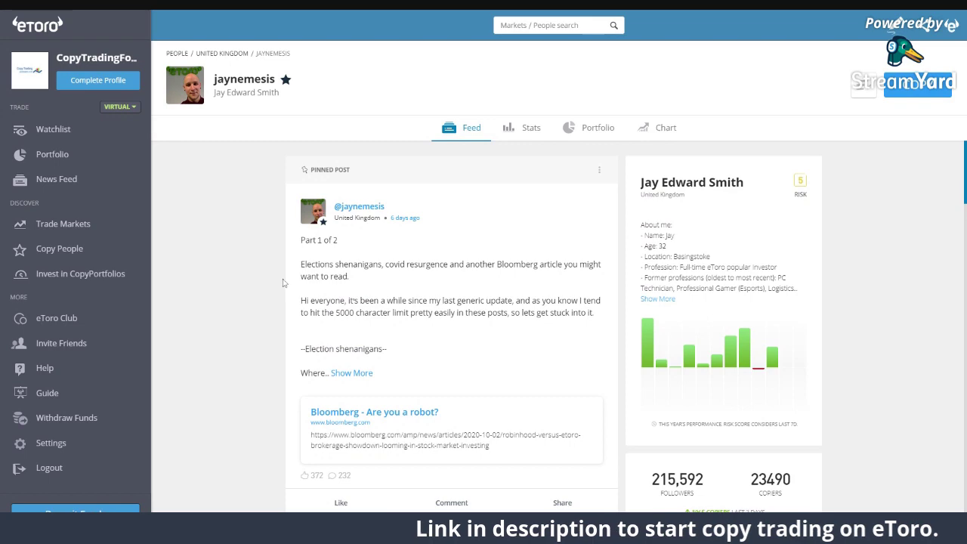
scroll(405, 281, "down", 3)
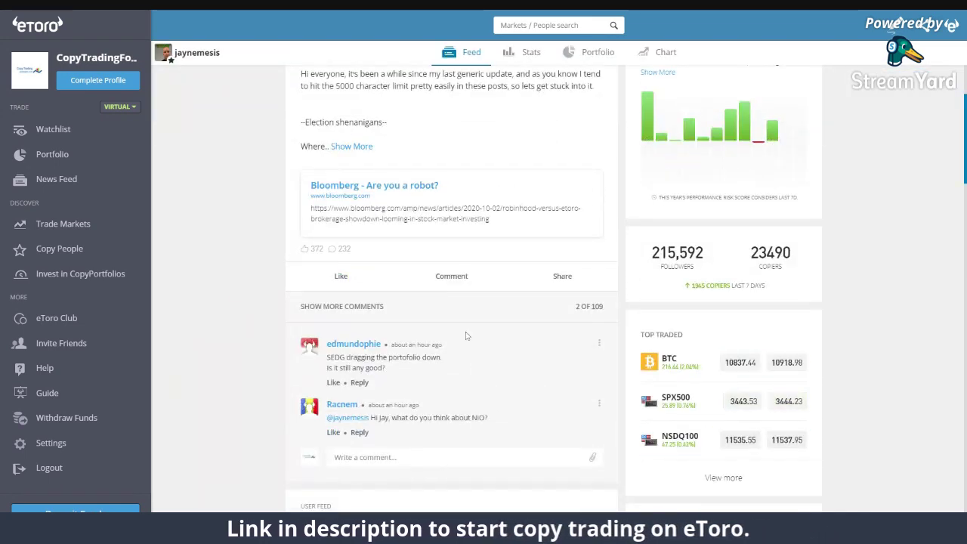
scroll(428, 170, "up", 3)
scroll(483, 302, "down", 3)
scroll(484, 303, "up", 3)
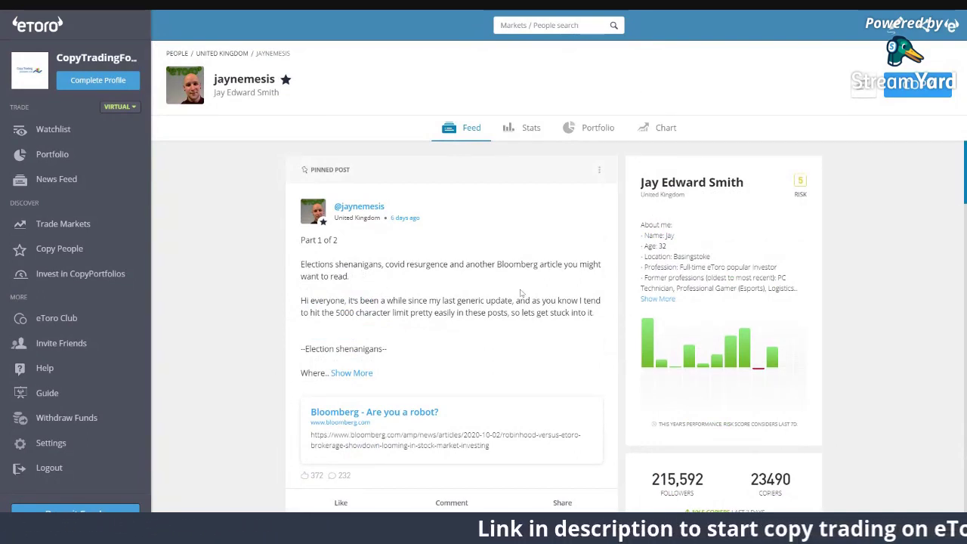
left_click(344, 373)
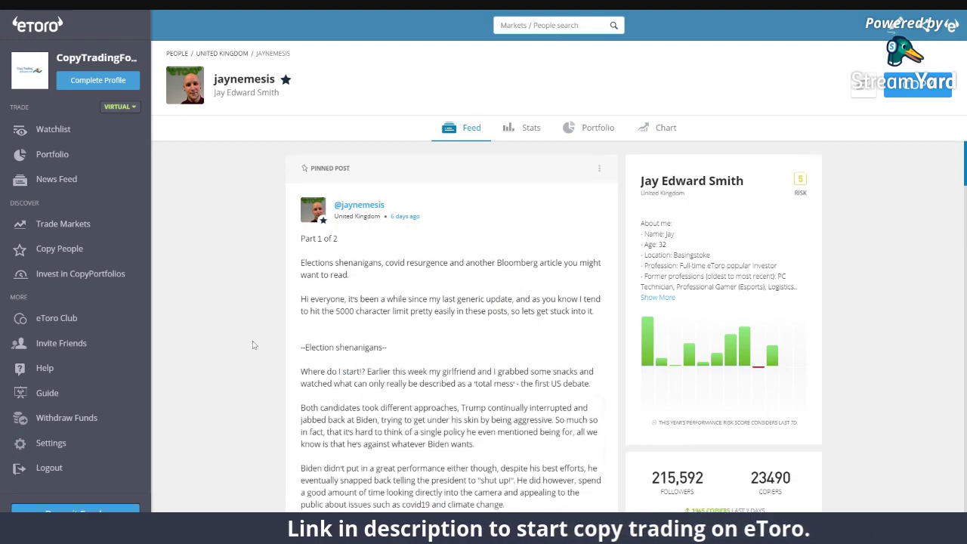
scroll(253, 345, "down", 15)
scroll(347, 347, "down", 5)
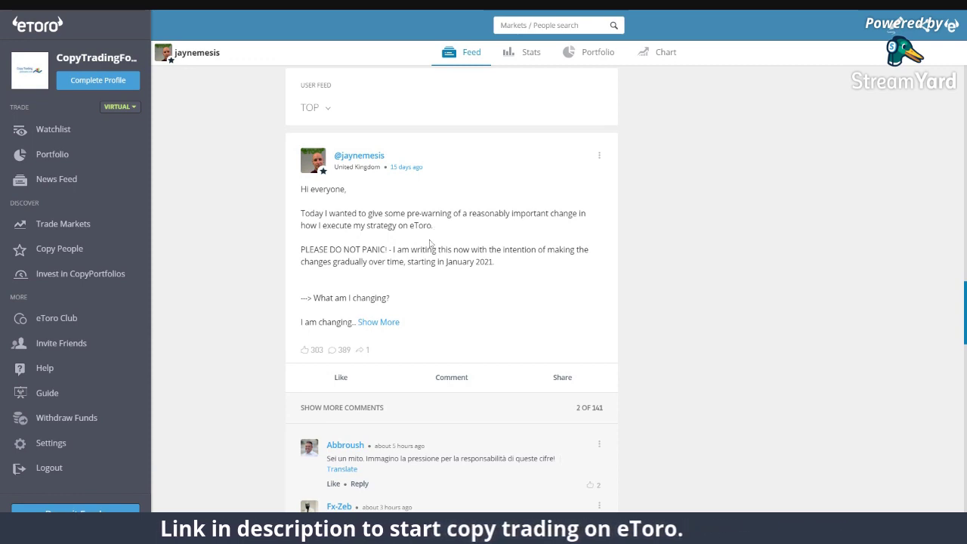
Step: Expand the post announcing the strategy change, read its advice on copy amounts and return to the start of the feed
left_click(383, 323)
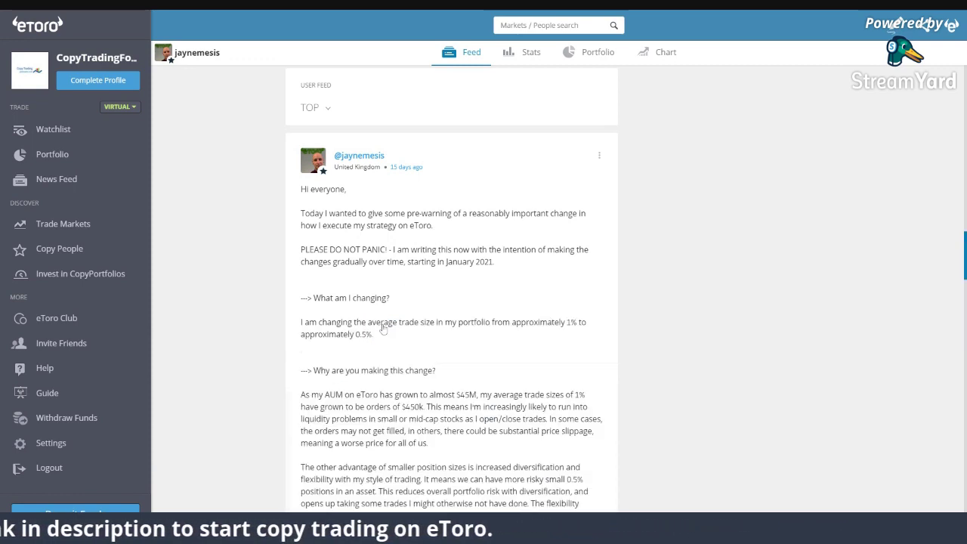
scroll(271, 322, "down", 15)
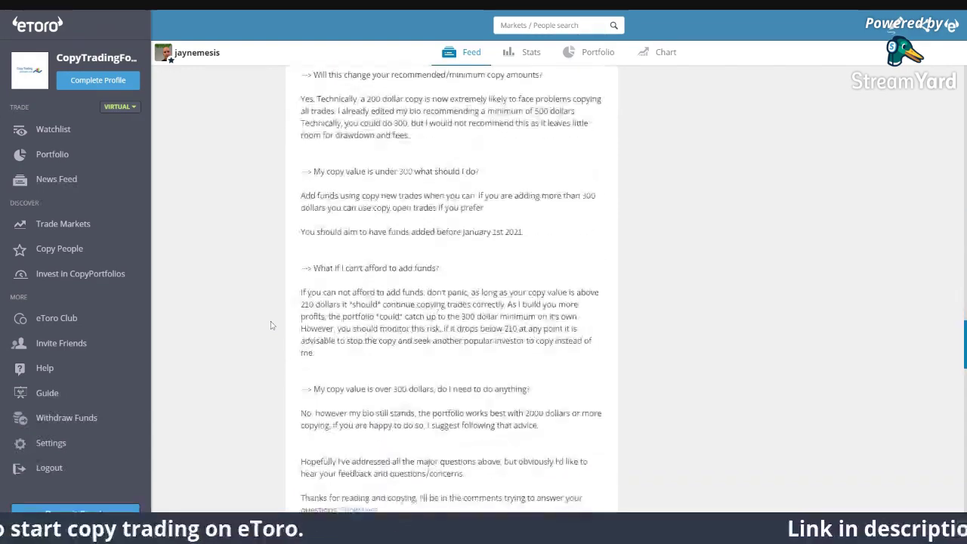
scroll(271, 325, "down", 3)
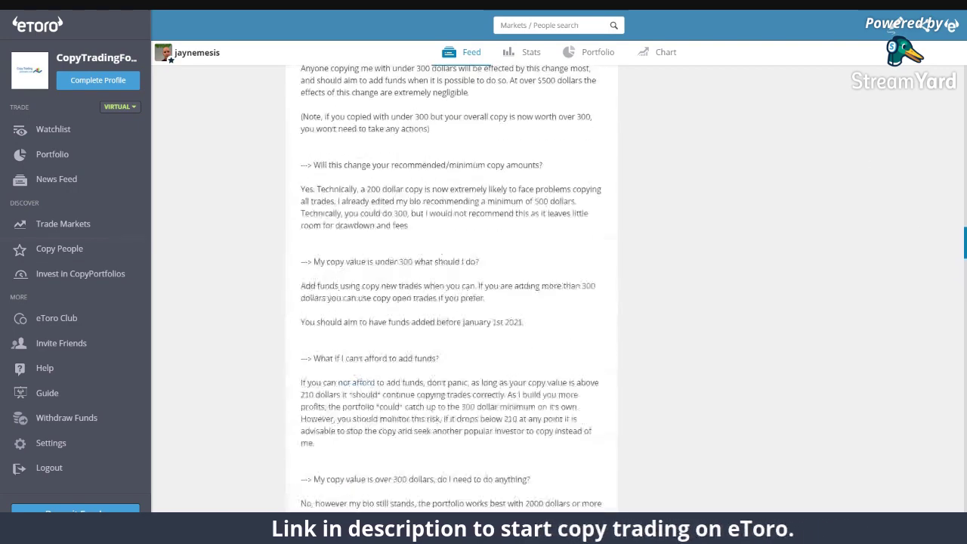
scroll(451, 287, "up", 5)
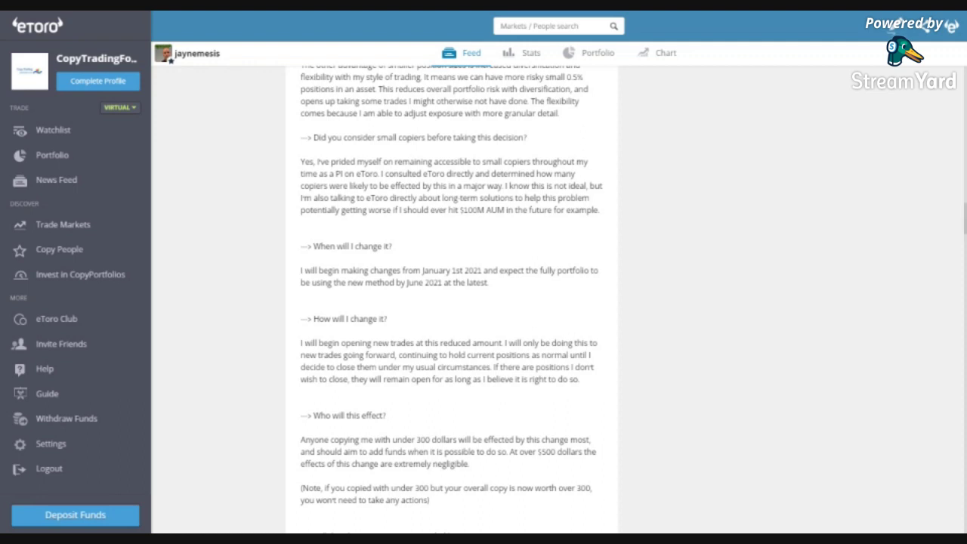
scroll(277, 237, "up", 20)
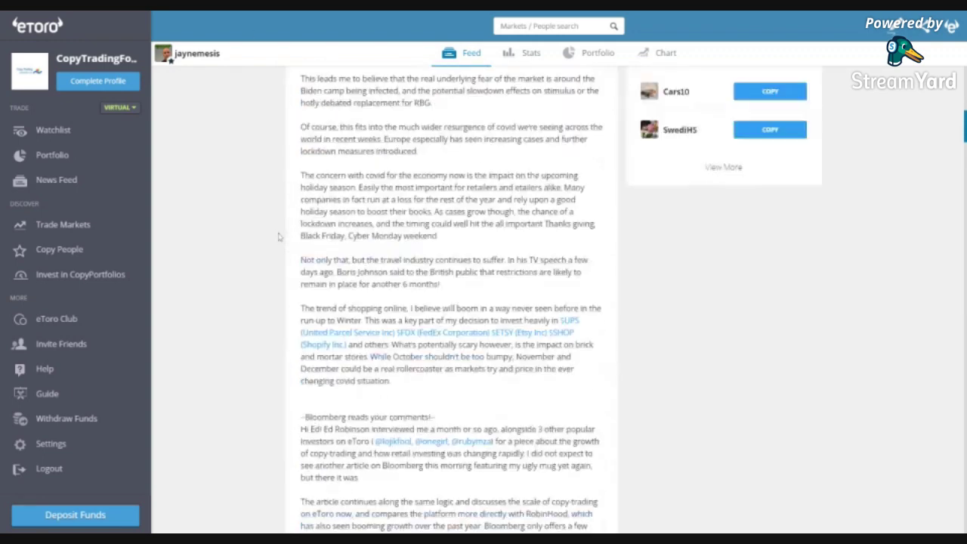
scroll(277, 236, "up", 8)
scroll(243, 192, "up", 3)
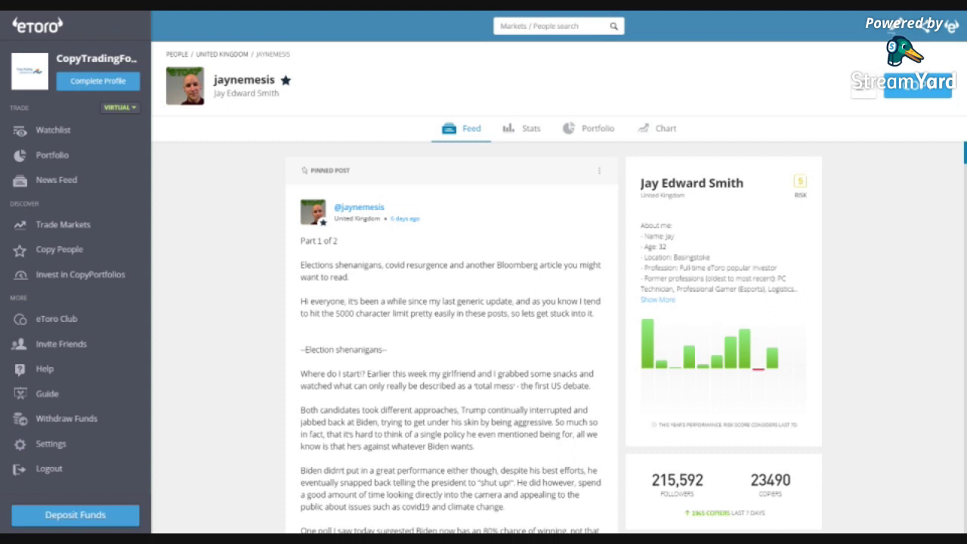
Step: Start copying the trader and reduce the copy amount to $750
left_click(916, 87)
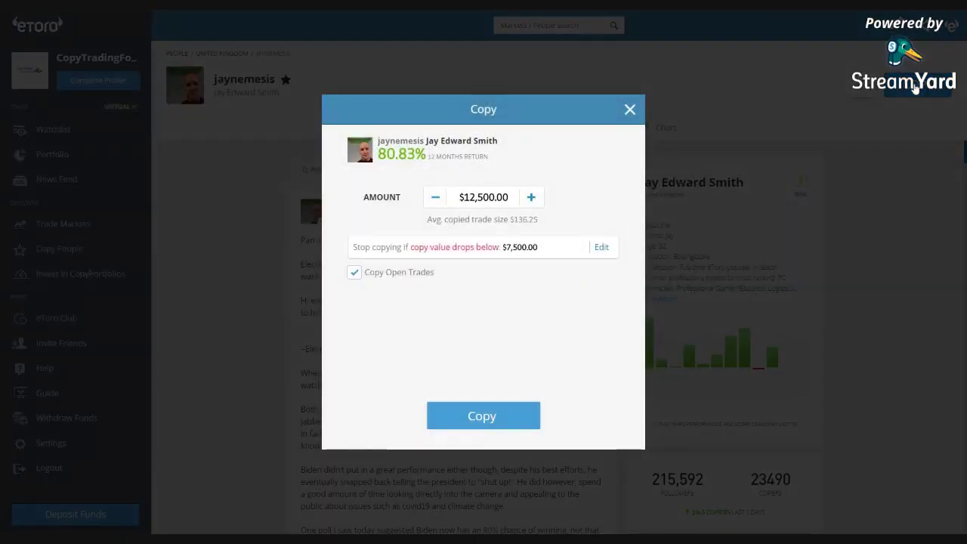
left_click(435, 198)
left_click(435, 198)
left_click(435, 198)
left_click(435, 198)
left_click(435, 198)
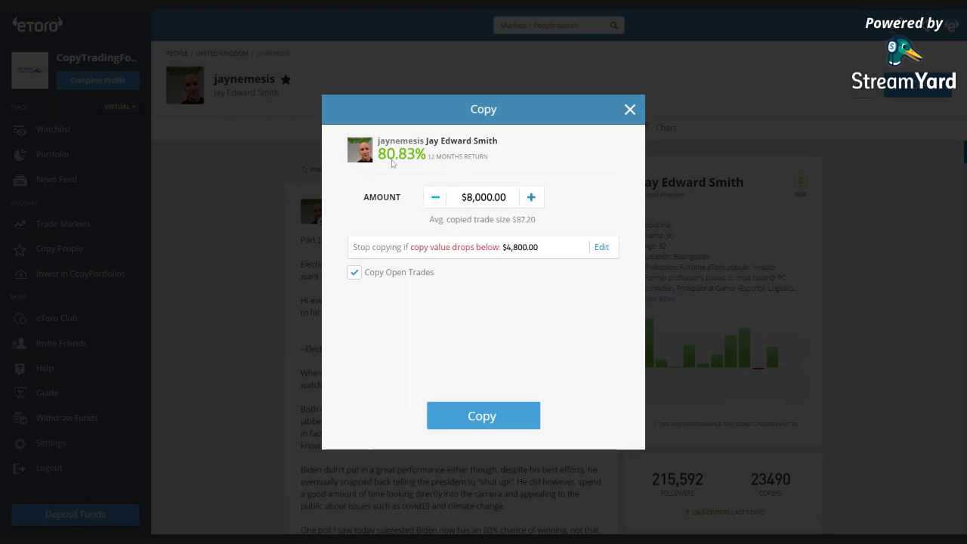
left_click(435, 198)
triple_click(435, 198)
triple_click(435, 198)
triple_click(435, 198)
triple_click(435, 197)
double_click(435, 198)
double_click(435, 198)
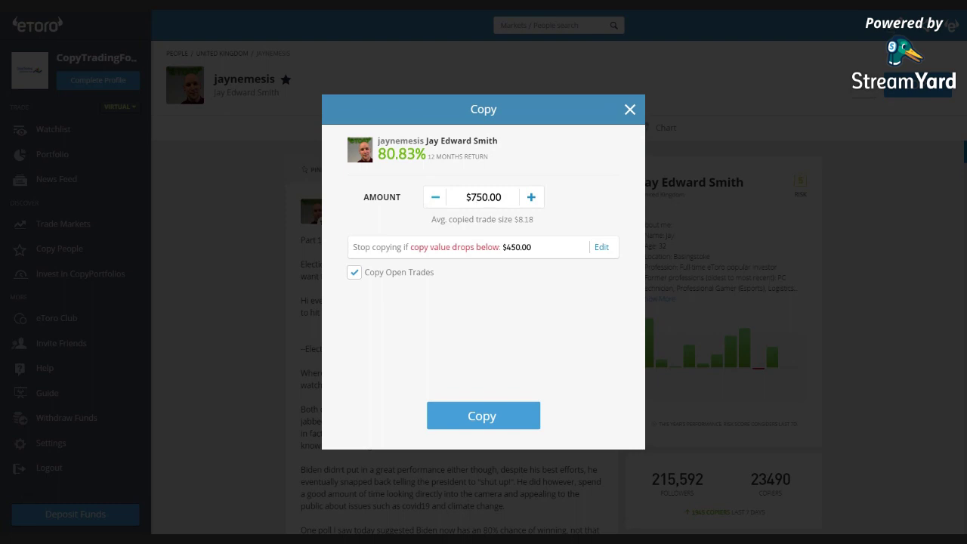
Step: Set the amount for copying the trader to $10,000
left_click(531, 197)
left_click(531, 197)
double_click(531, 197)
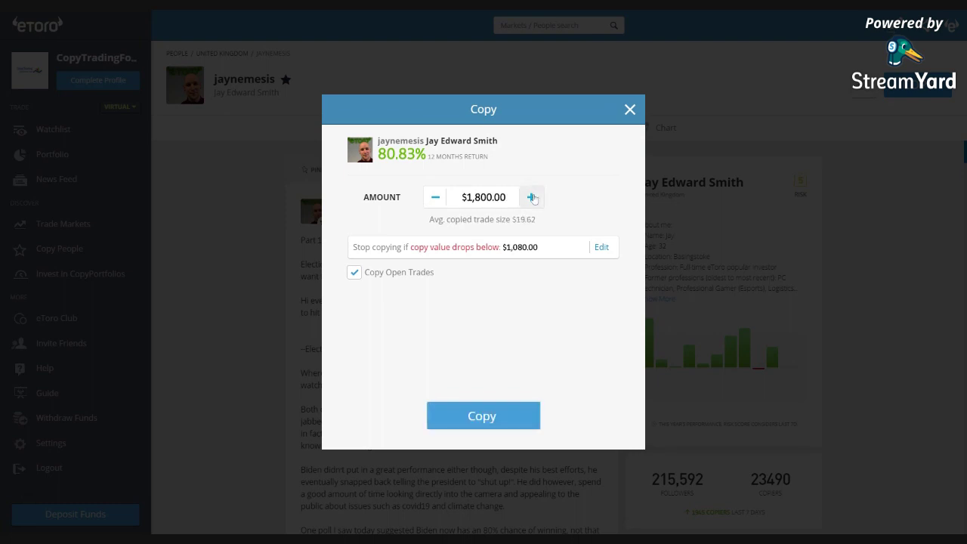
triple_click(531, 197)
double_click(531, 197)
double_click(531, 197)
double_click(531, 197)
left_click(531, 197)
double_click(531, 197)
left_click(531, 197)
left_click(531, 197)
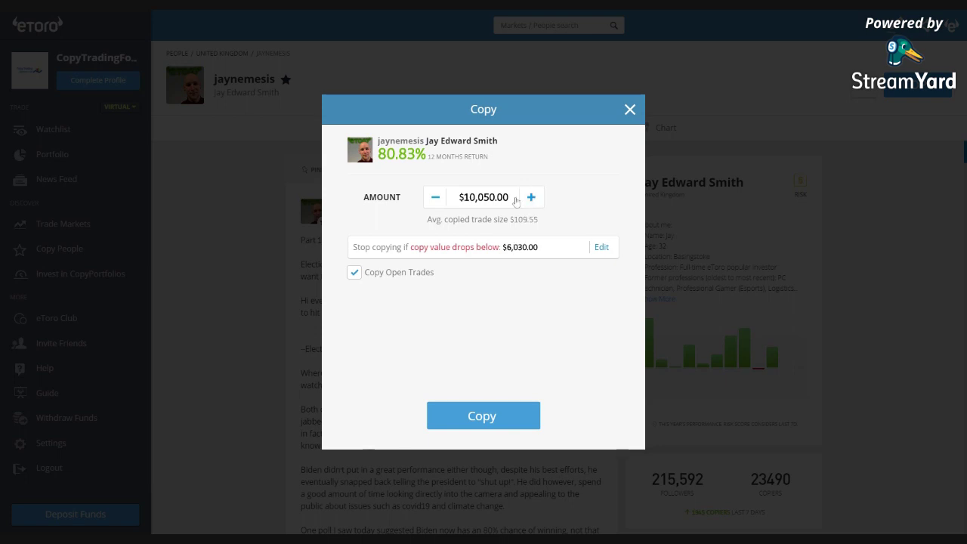
left_click(494, 197)
key("BackSpace")
key("BackSpace")
type("00")
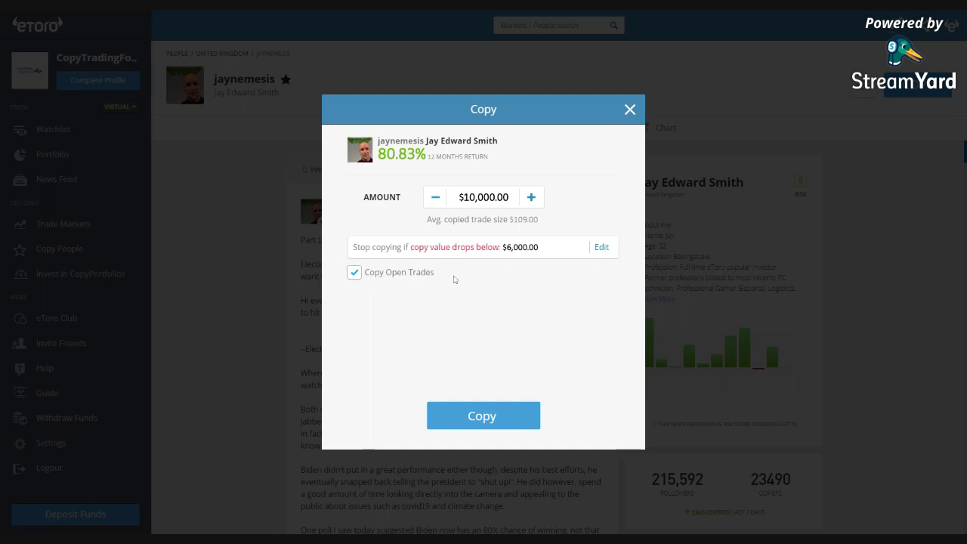
Step: Turn Copy Open Trades off and back on
left_click(382, 277)
left_click(359, 275)
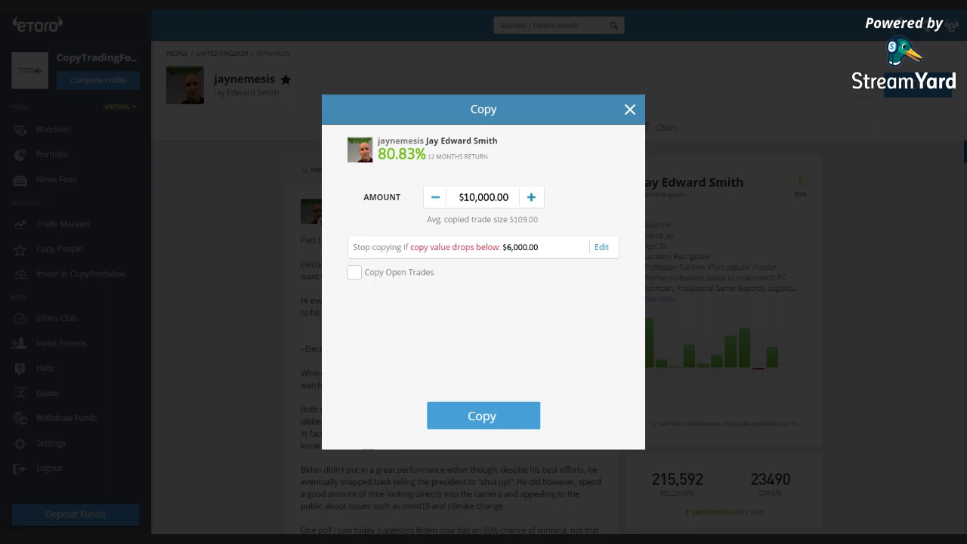
left_click(355, 273)
Step: Open the copy stop loss for editing and raise its amount to the $9,500 maximum
left_click(602, 248)
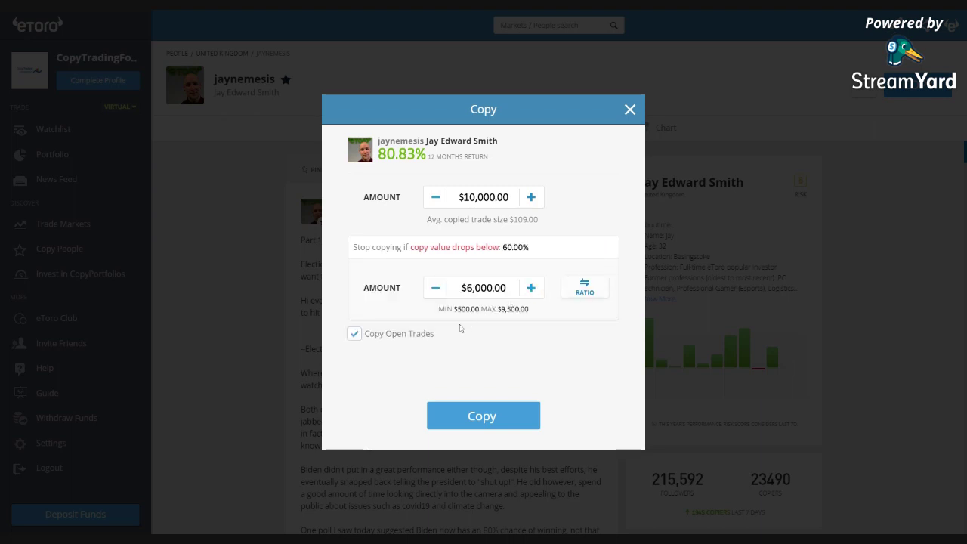
double_click(435, 287)
left_click(435, 288)
double_click(531, 288)
left_click(531, 288)
double_click(531, 288)
double_click(532, 290)
double_click(532, 290)
left_click(533, 290)
double_click(435, 290)
left_click(531, 290)
left_click(531, 290)
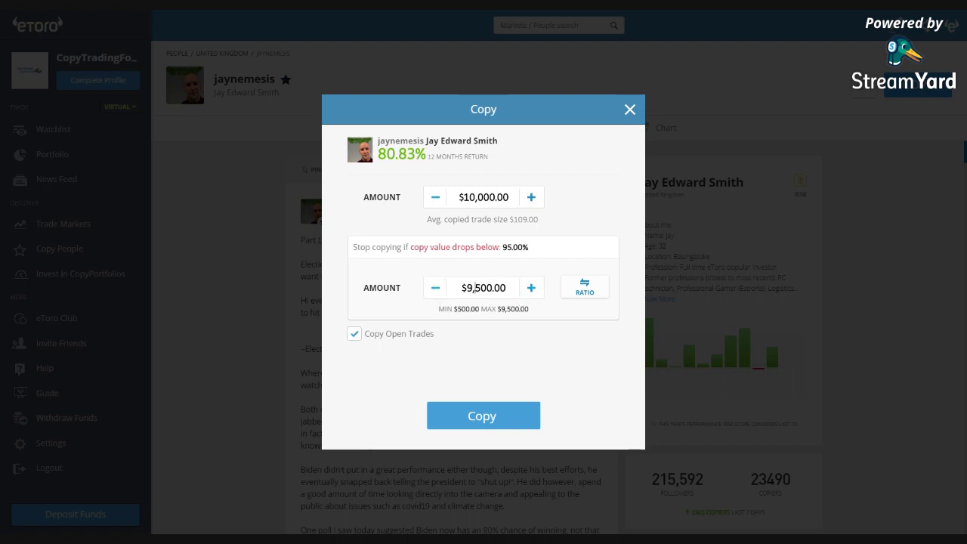
Step: Set the copy stop-loss amount to $9,000
key("BackSpace")
key("BackSpace")
key("BackSpace")
type("000")
Step: Switch the stop-loss display between amount and ratio, ending on ratio, and enable Copy Open Trades
left_click(588, 292)
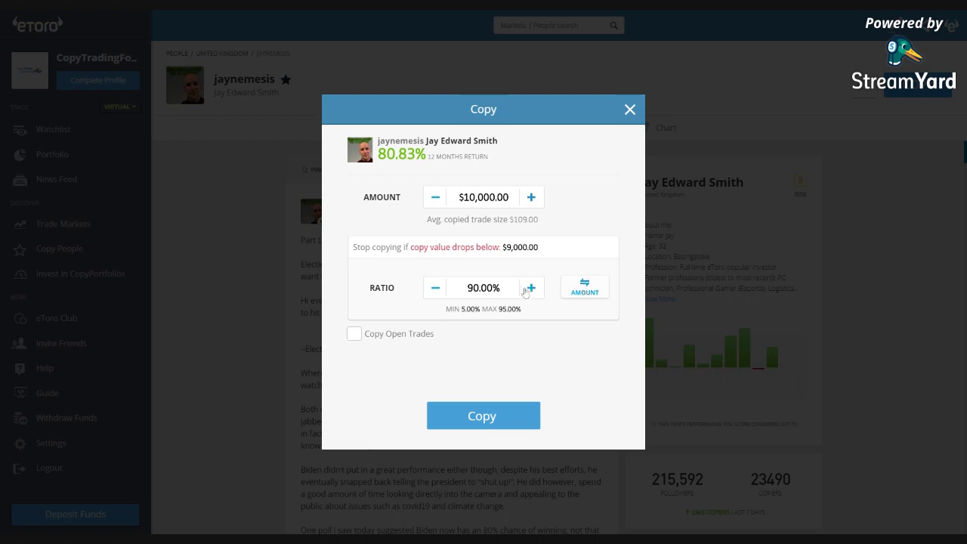
left_click(587, 288)
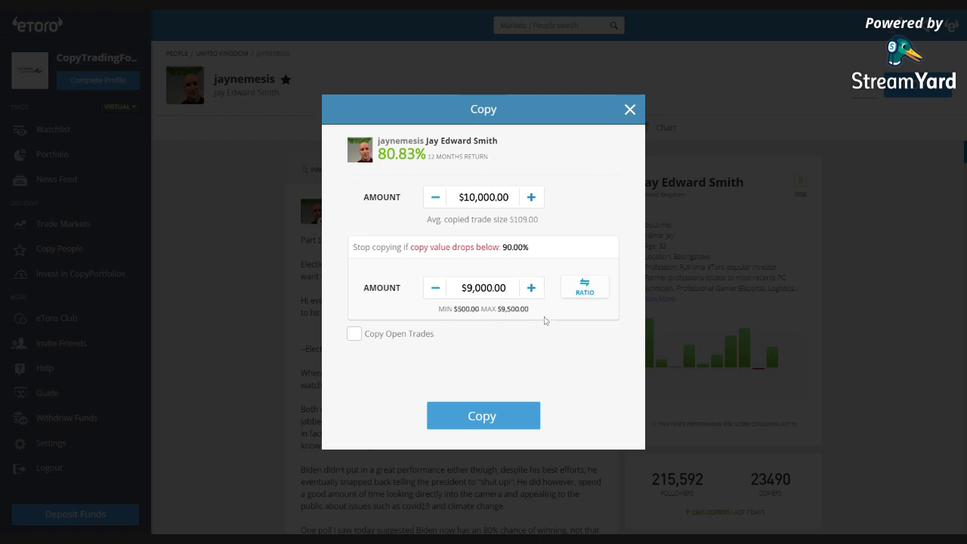
left_click(590, 293)
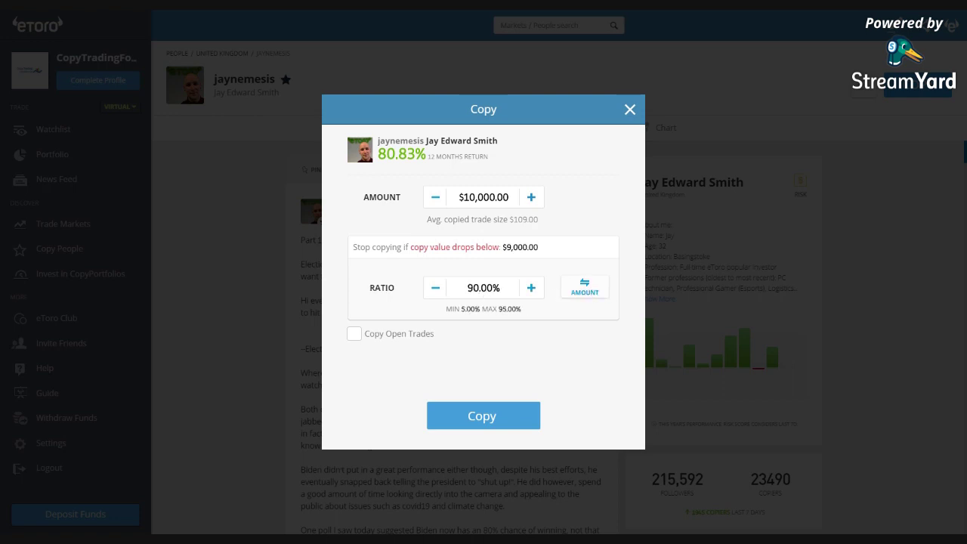
left_click(355, 334)
left_click(584, 292)
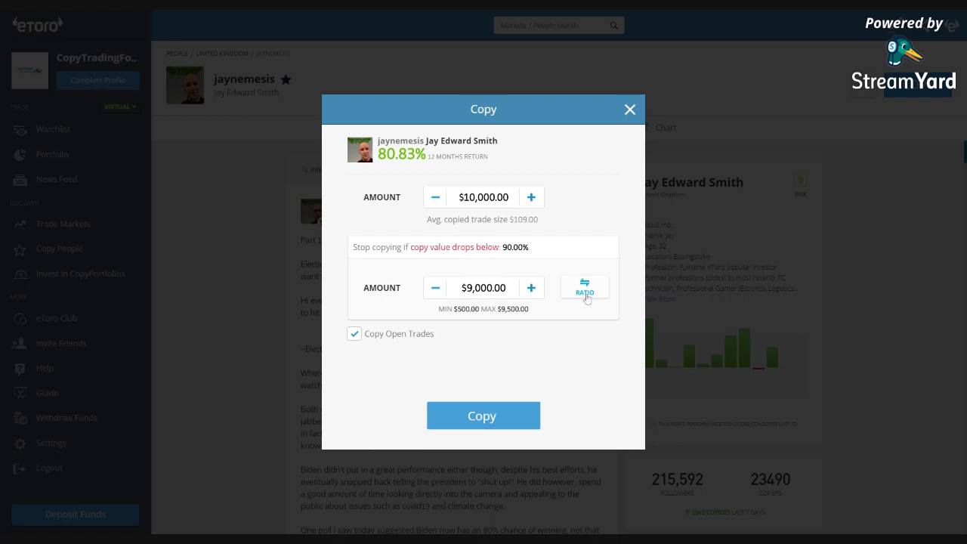
left_click(596, 287)
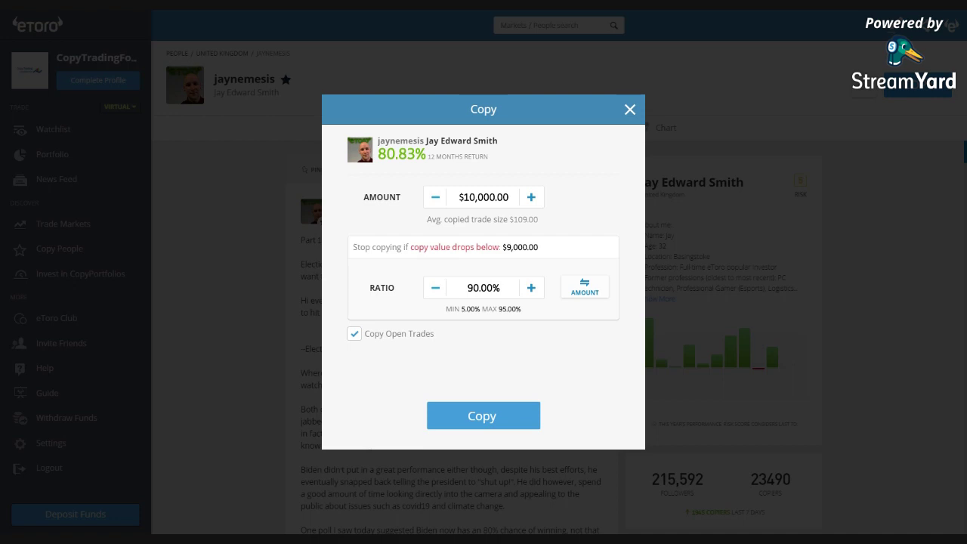
Step: Reduce the copy amount to $5,000 while the stop loss is expressed as a ratio
left_click(436, 198)
left_click(436, 198)
left_click(436, 198)
left_click(530, 197)
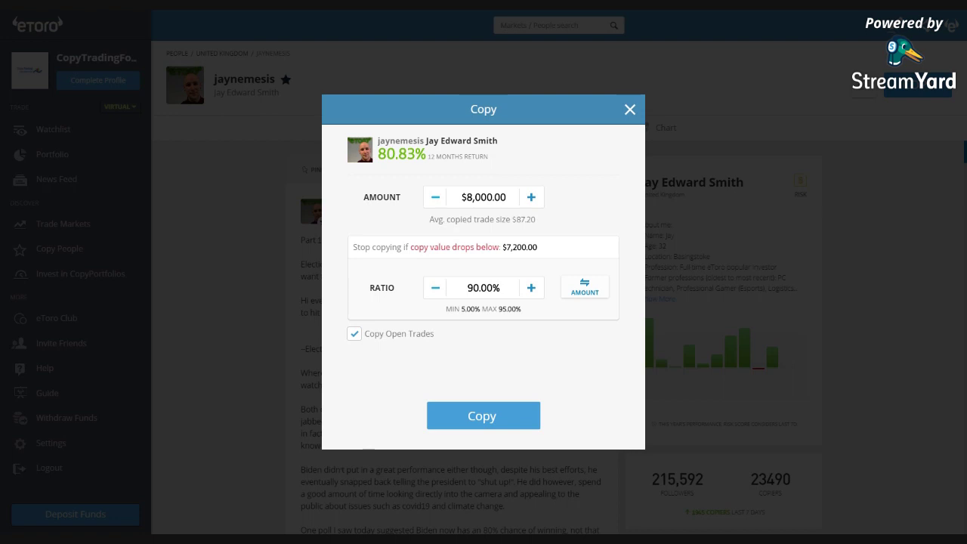
left_click(434, 198)
left_click(434, 197)
left_click(435, 197)
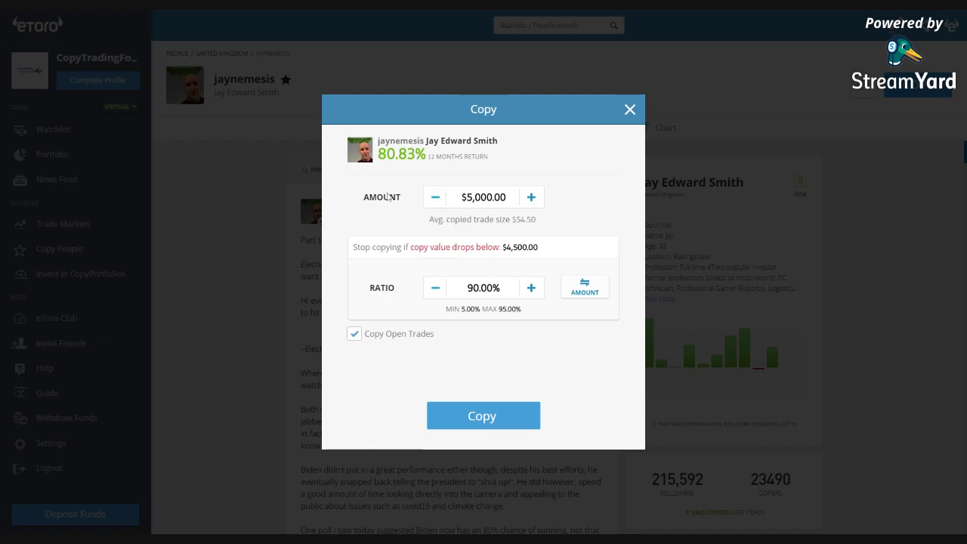
Step: Express the stop loss as an amount of $4,750 and raise the copy amount to $10,000
left_click(584, 293)
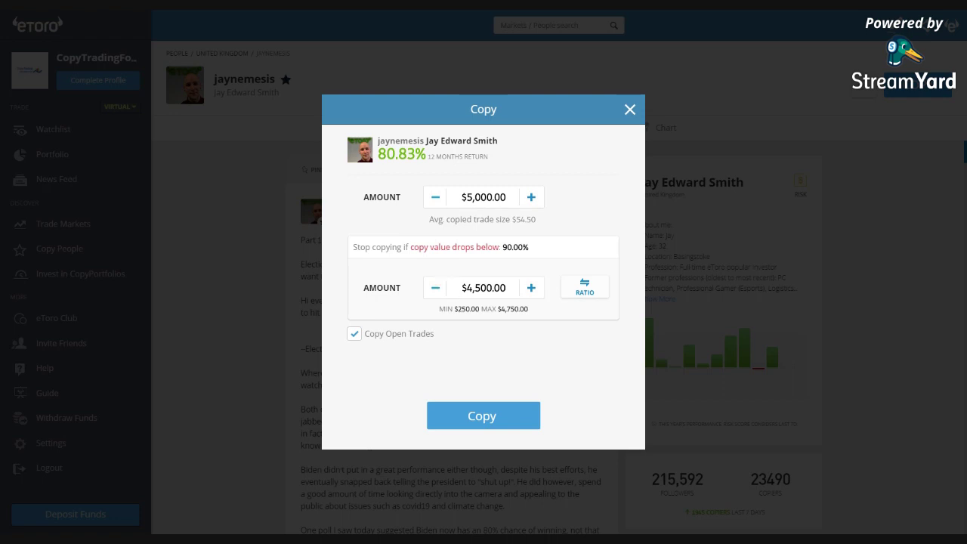
left_click(531, 287)
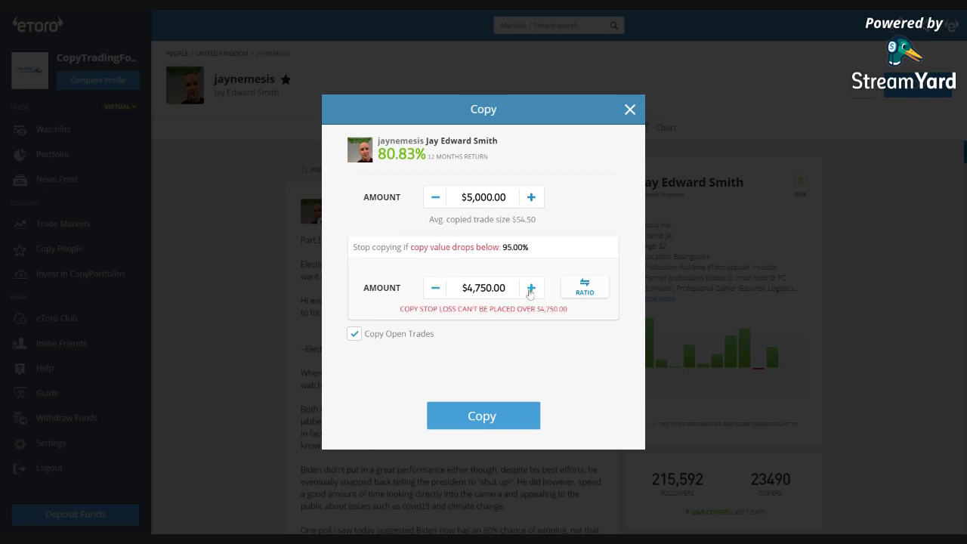
left_click(532, 197)
left_click(531, 198)
left_click(532, 197)
left_click(532, 198)
left_click(531, 197)
left_click(532, 197)
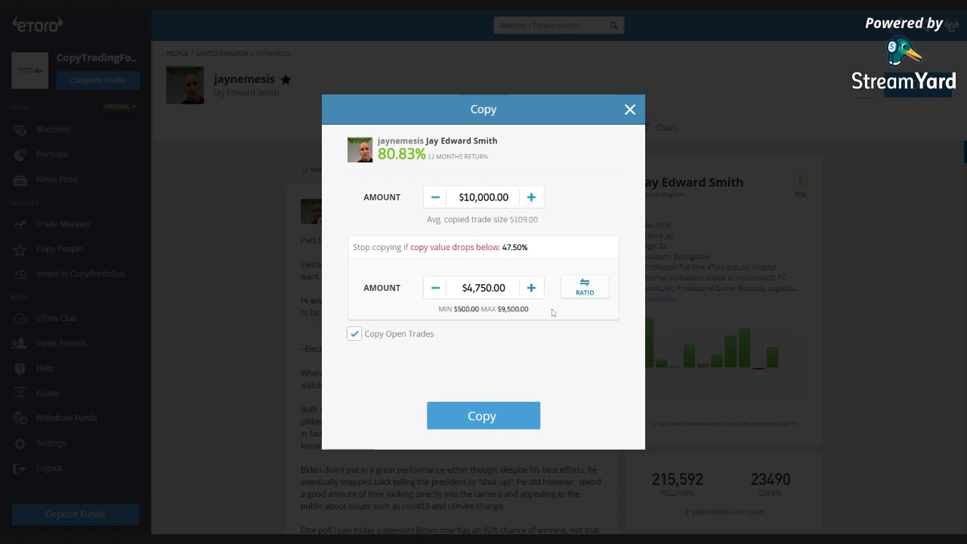
Step: Set the copy stop-loss amount to $5,000 and confirm copying the trader
left_click(531, 288)
left_click(481, 288)
key("BackSpace")
key("BackSpace")
type("00")
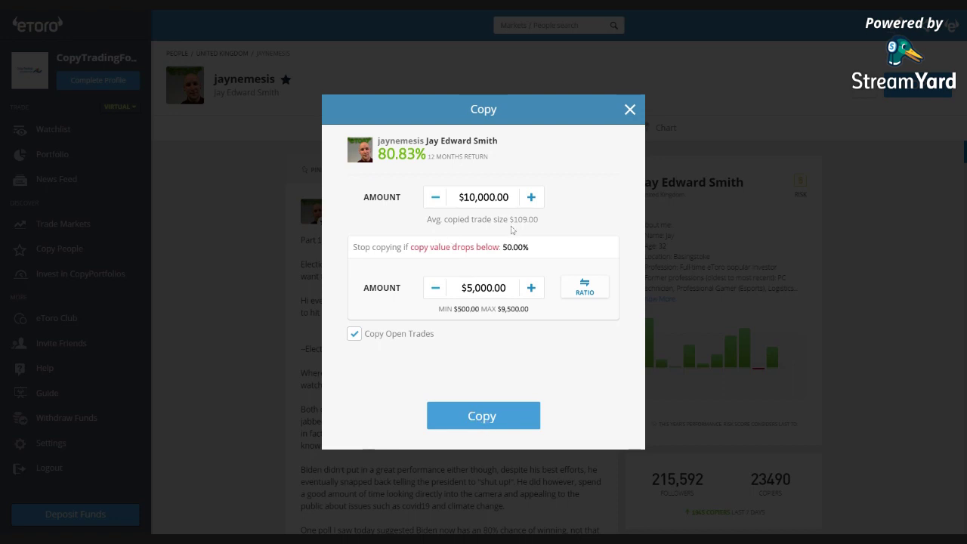
left_click(482, 416)
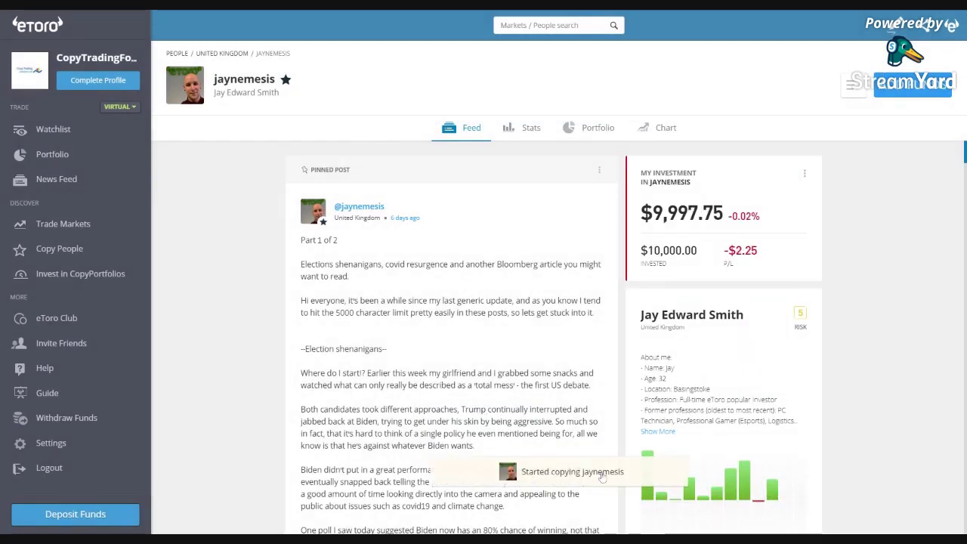
Step: Open the copied trader's entry in the virtual portfolio and look through the full list of copied positions
left_click(50, 155)
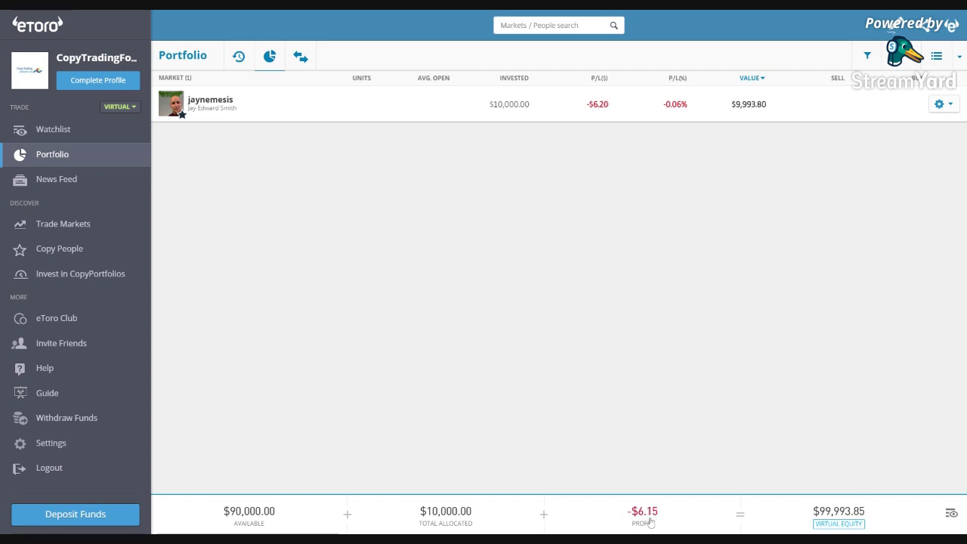
left_click(220, 104)
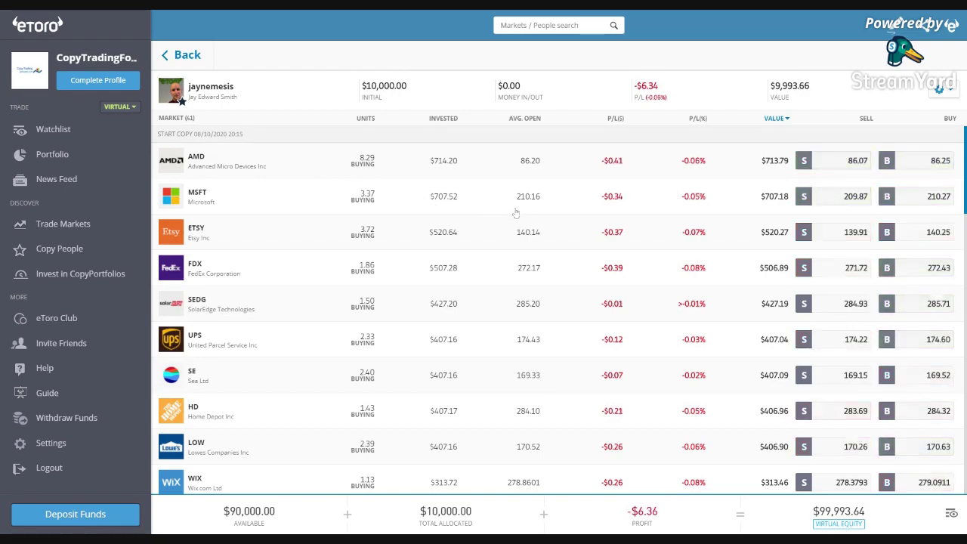
scroll(475, 182, "down", 3)
scroll(476, 178, "down", 10)
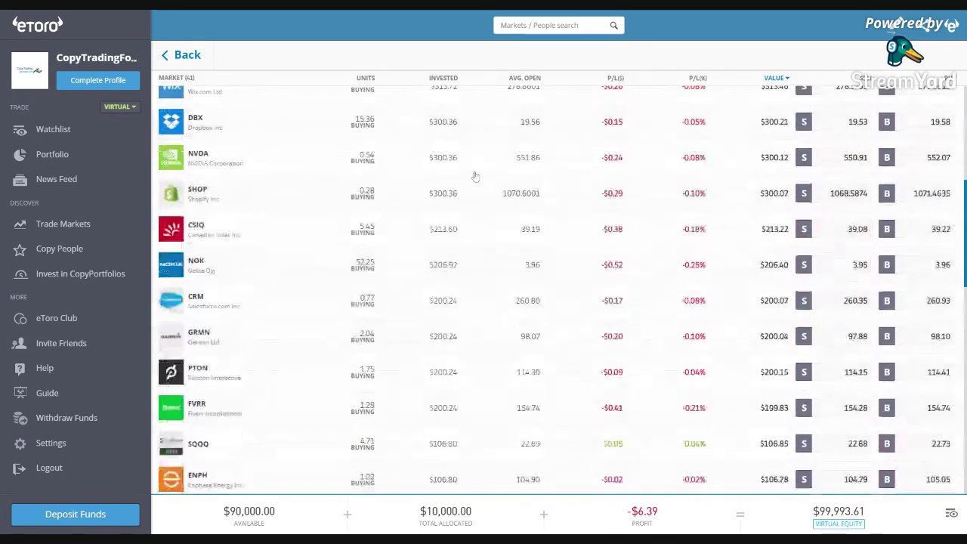
scroll(476, 181, "down", 2)
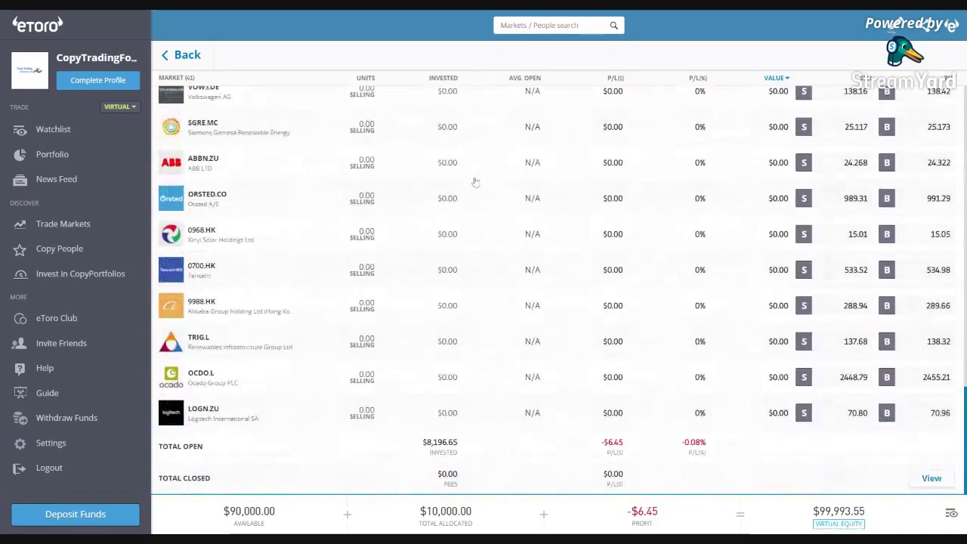
scroll(476, 302, "up", 15)
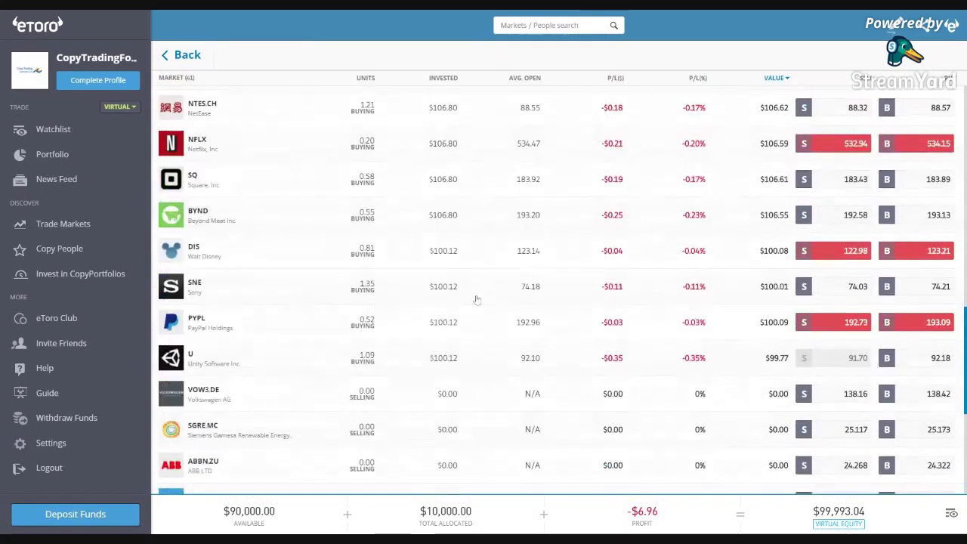
scroll(477, 295, "up", 5)
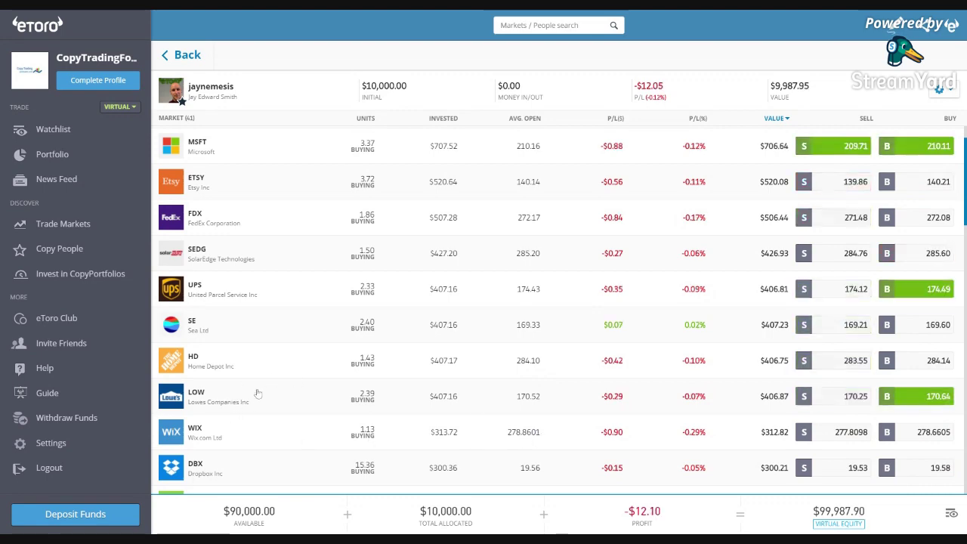
Step: Review the invested amounts and profit or loss of the copied positions down to the totals, and return to the portfolio overview
scroll(509, 406, "down", 3)
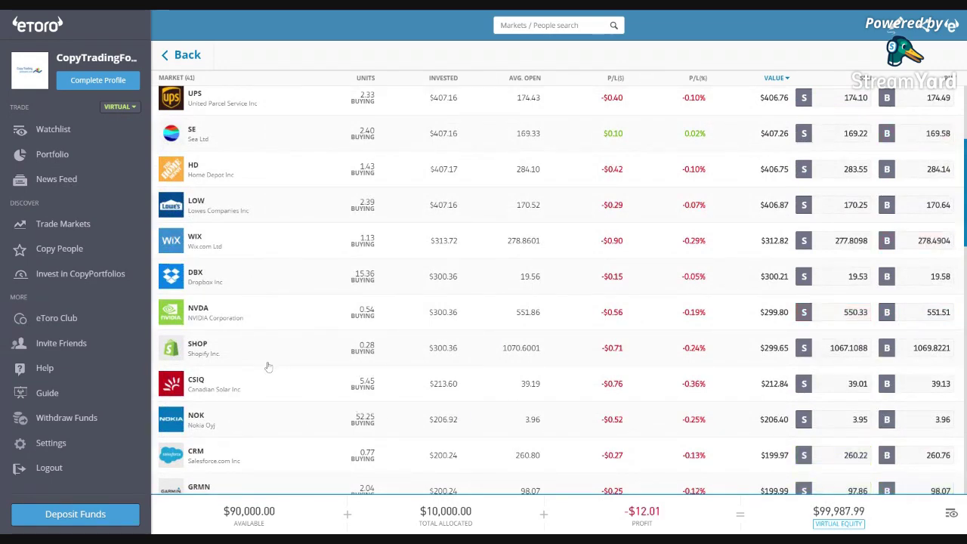
scroll(272, 368, "up", 2)
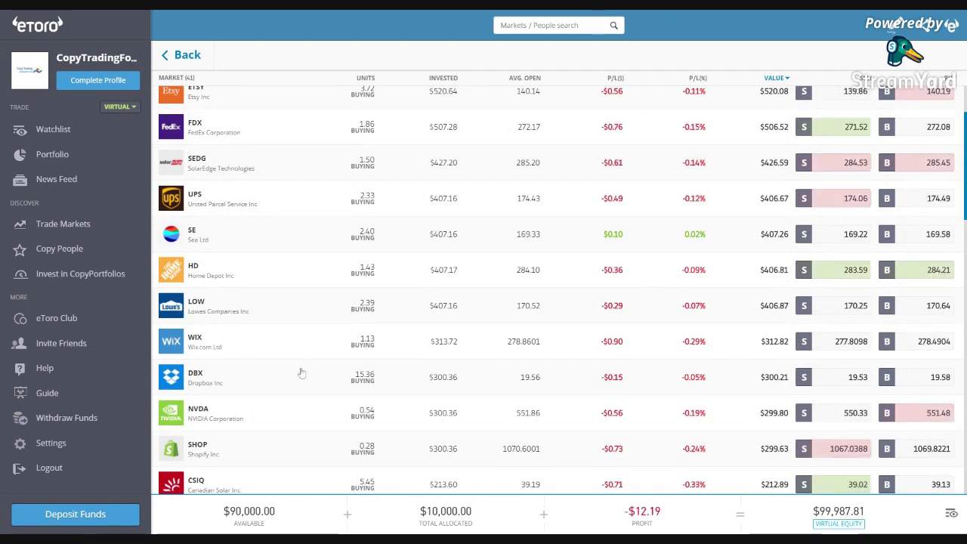
scroll(300, 372, "down", 4)
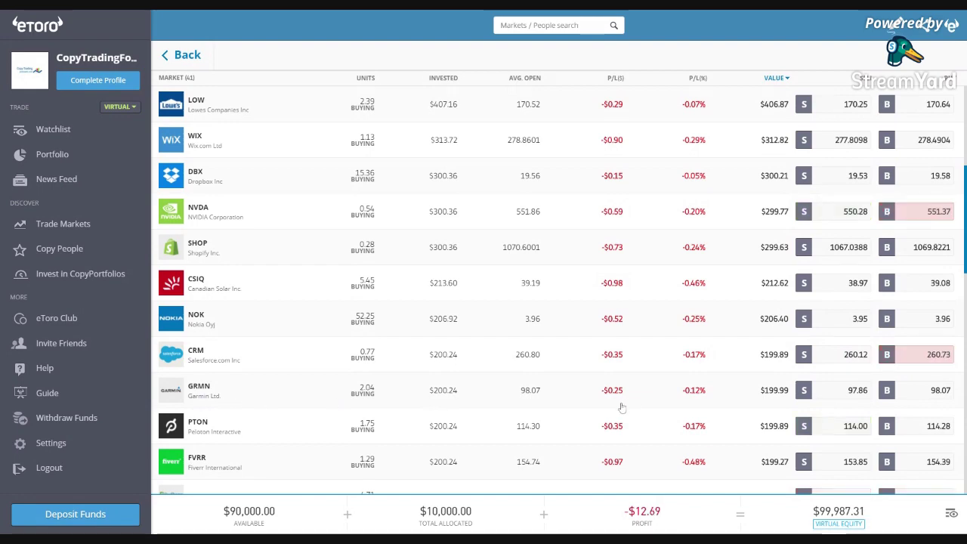
scroll(621, 408, "down", 4)
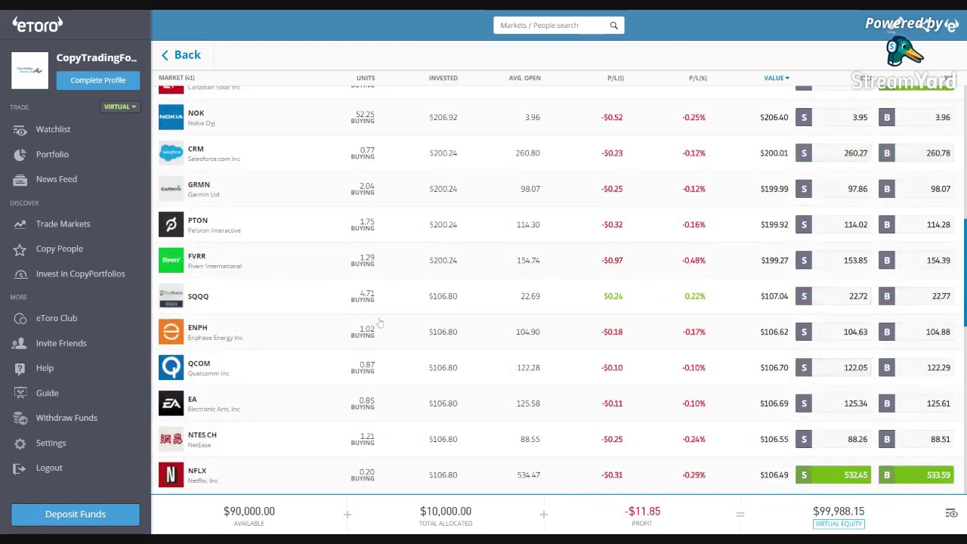
scroll(280, 362, "down", 2)
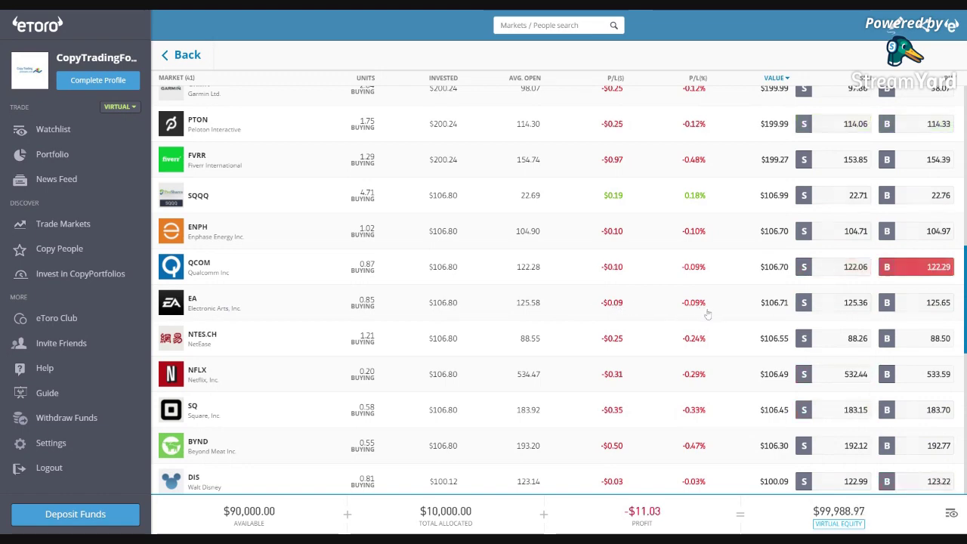
scroll(382, 378, "down", 3)
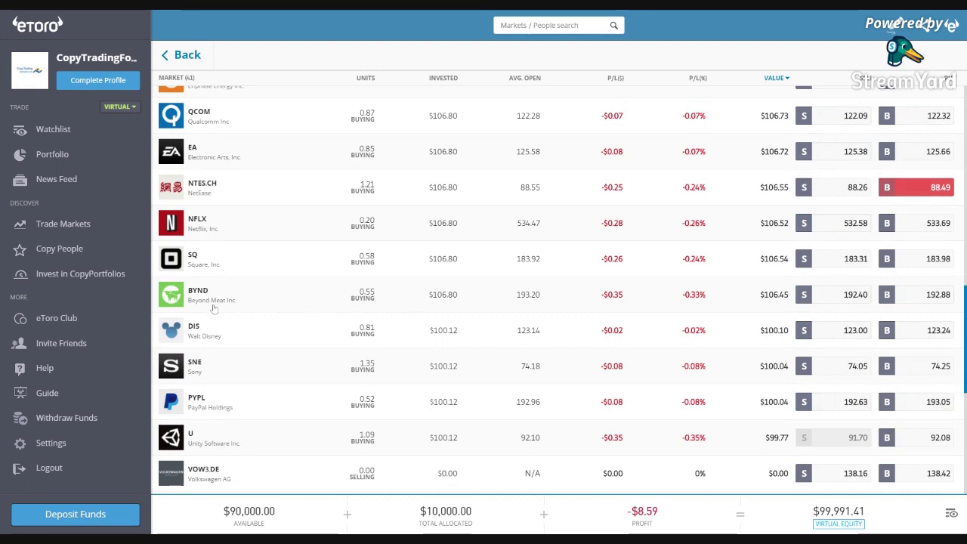
scroll(232, 302, "down", 1)
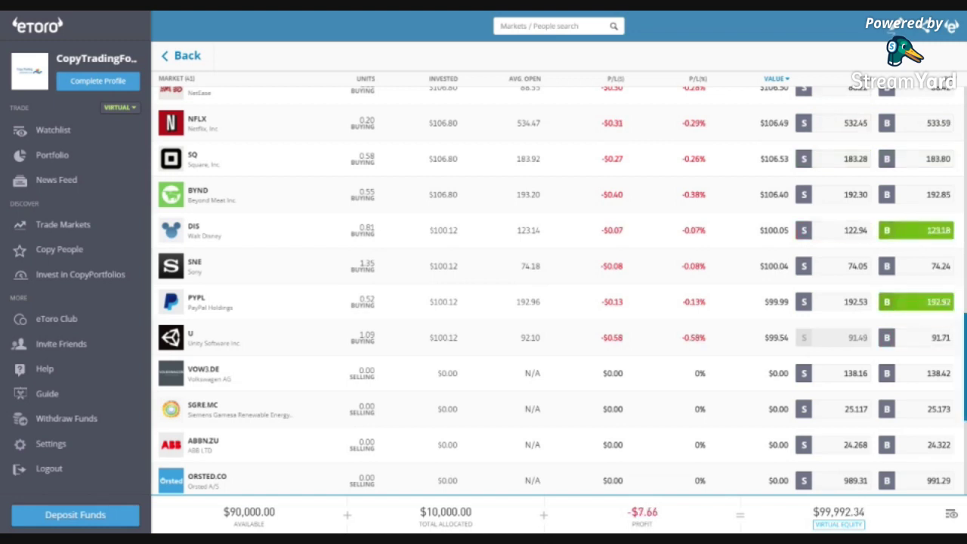
scroll(551, 335, "down", 4)
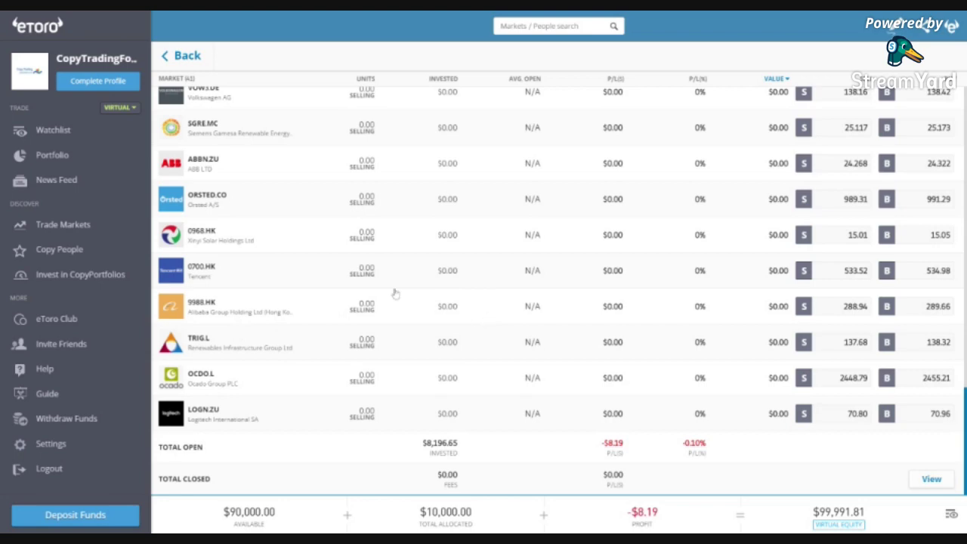
scroll(377, 295, "up", 8)
scroll(377, 295, "up", 10)
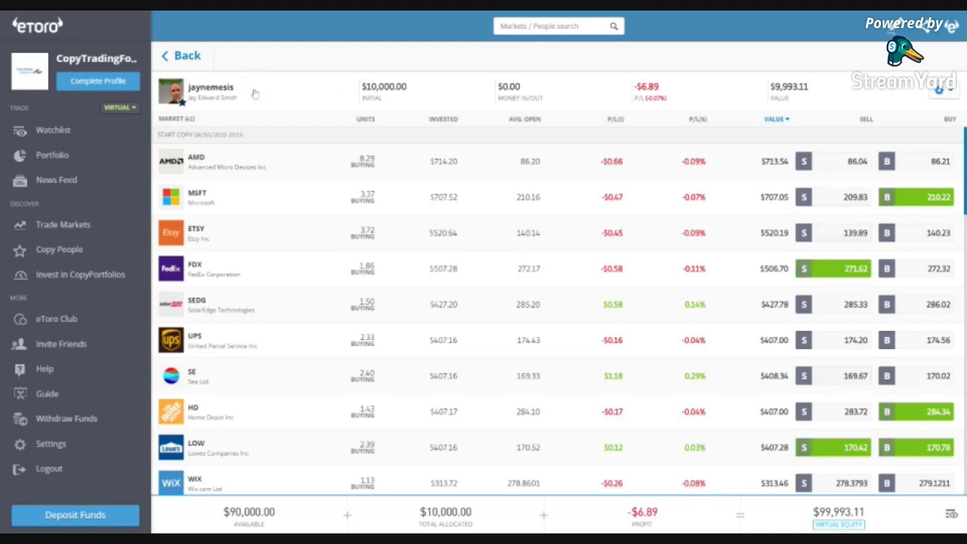
left_click(176, 56)
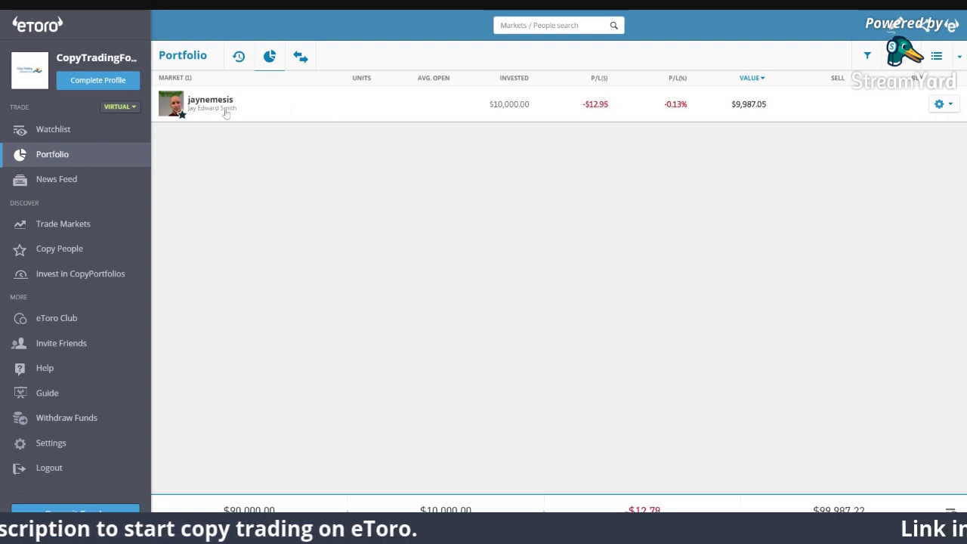
left_click(67, 153)
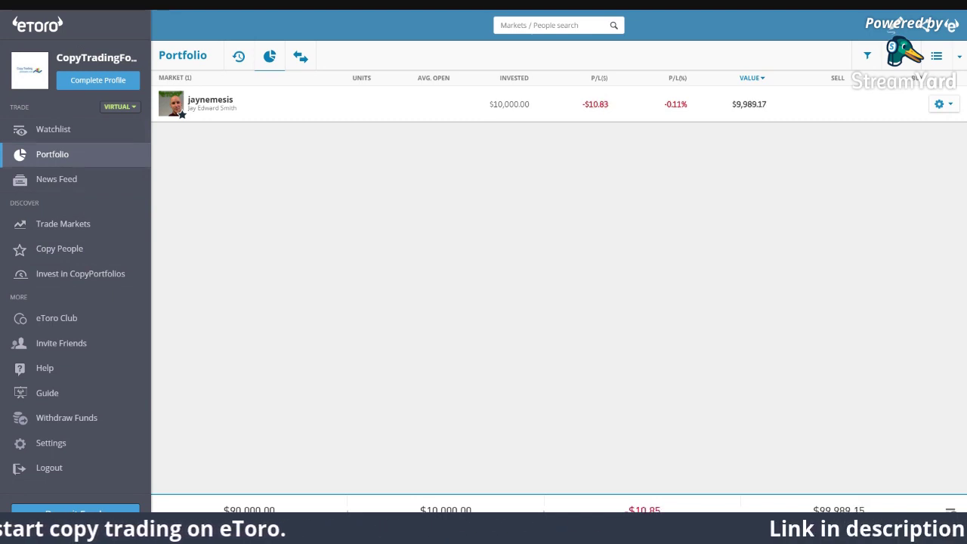
Step: Switch to the Copy Trading forum on ProBoards and look over the boards on its home page
key("ctrl+Tab")
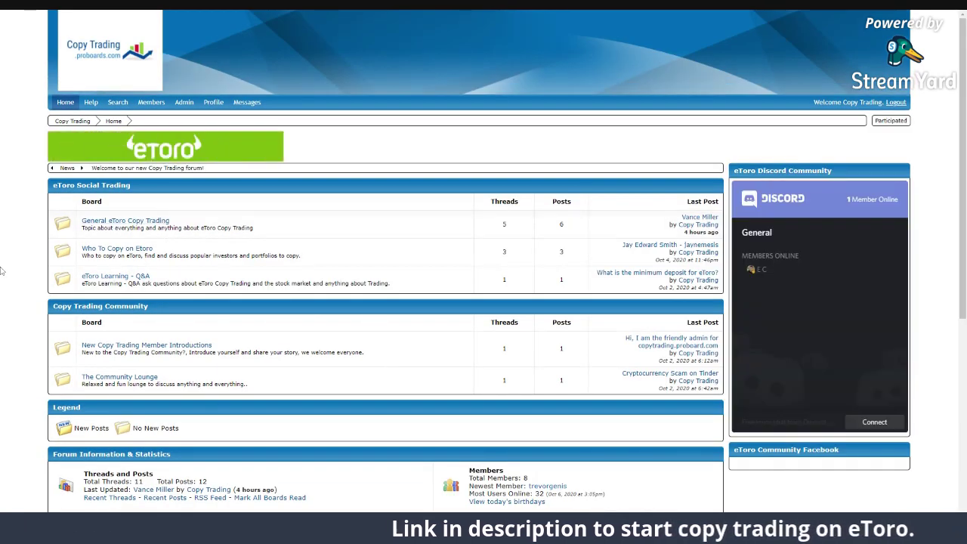
scroll(2, 271, "down", 5)
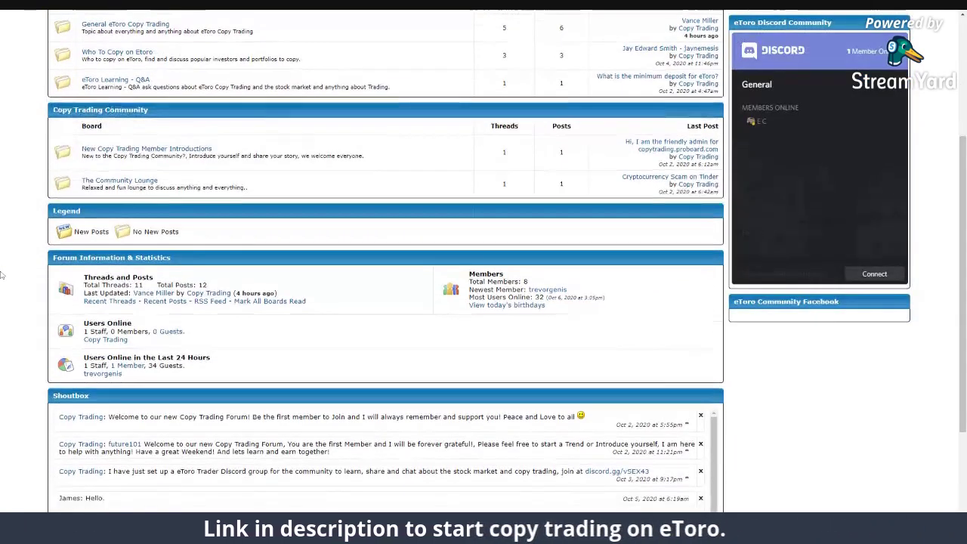
scroll(1, 276, "up", 5)
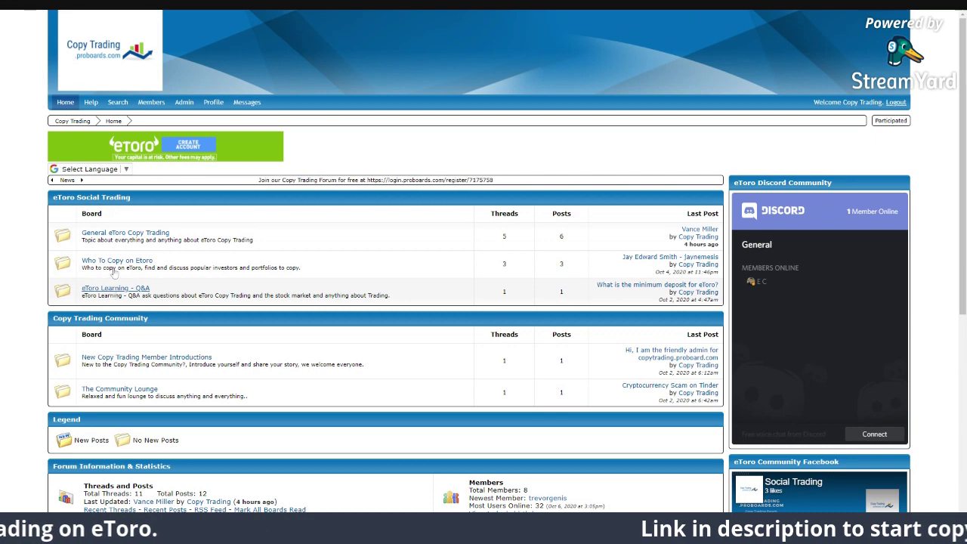
Step: Open the "Copy Trading Fees on eToro" thread in the General eToro Copy Trading board and review the general fees and their explanations
left_click(121, 235)
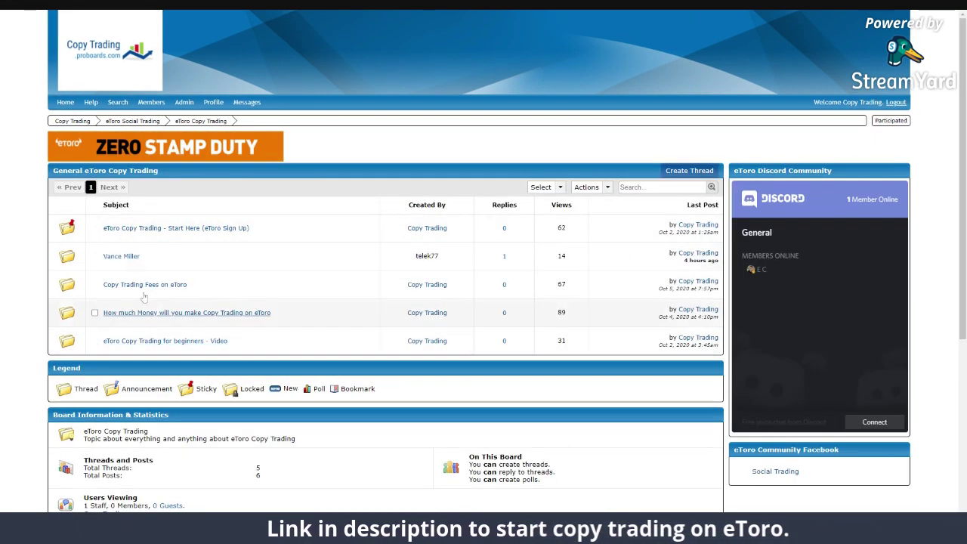
left_click(137, 296)
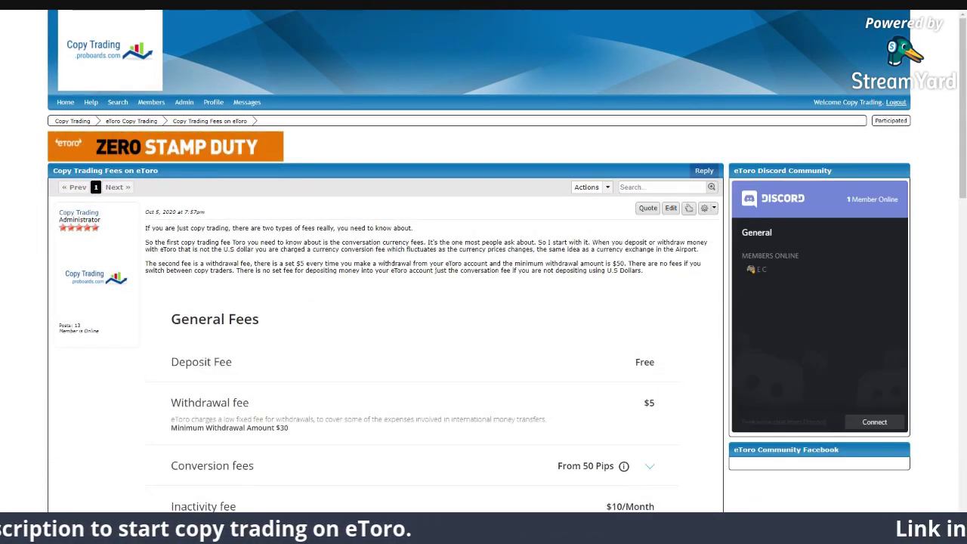
scroll(325, 286, "down", 2)
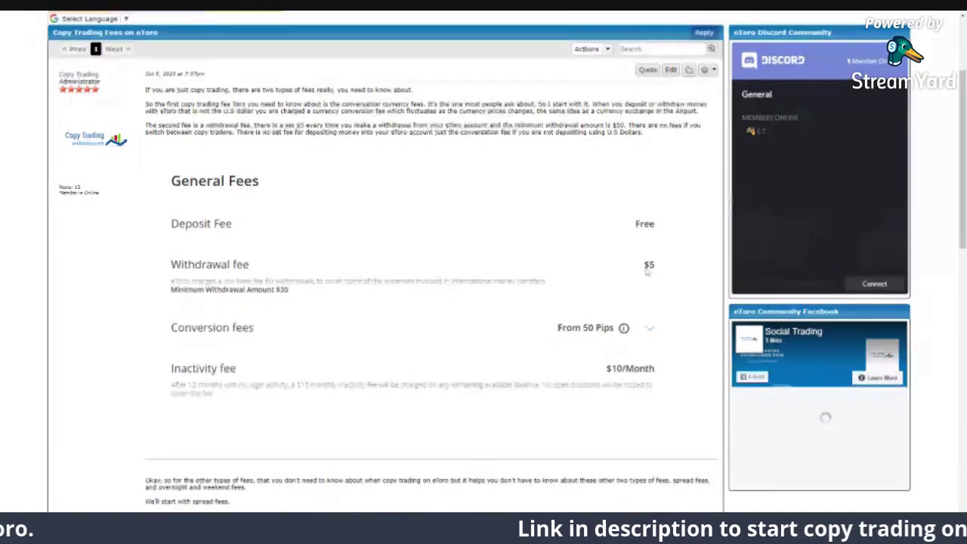
scroll(183, 337, "down", 2)
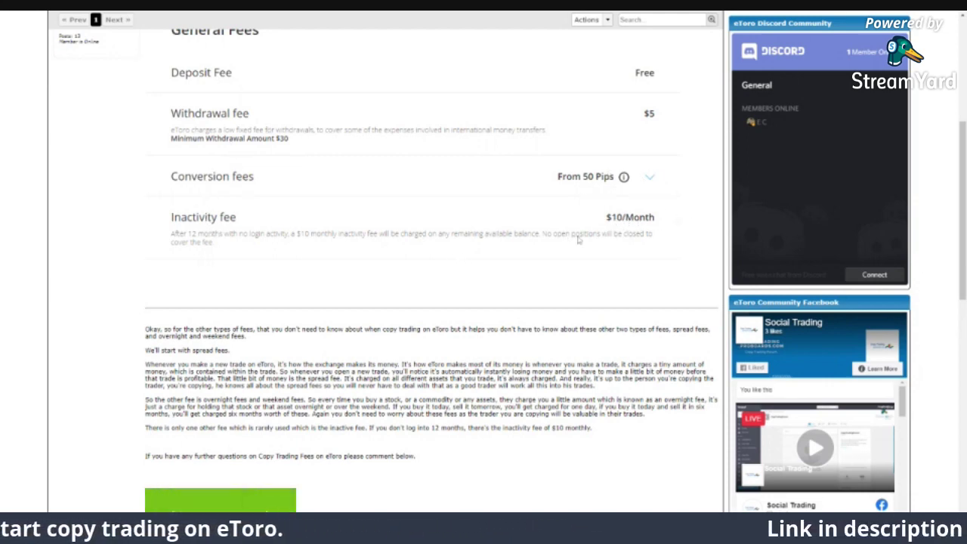
scroll(480, 361, "up", 4)
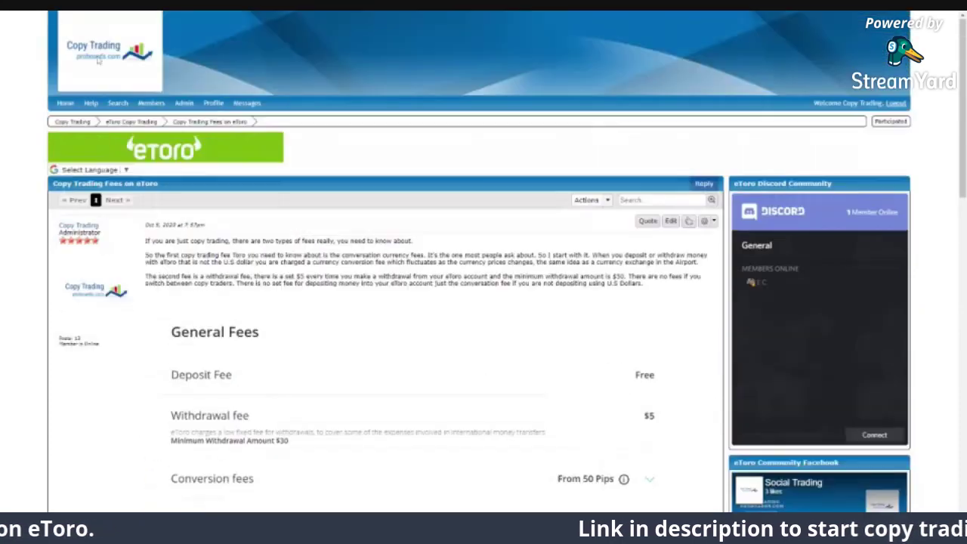
Step: Return to the forum's home page and look through its boards, statistics and shoutbox
left_click(103, 66)
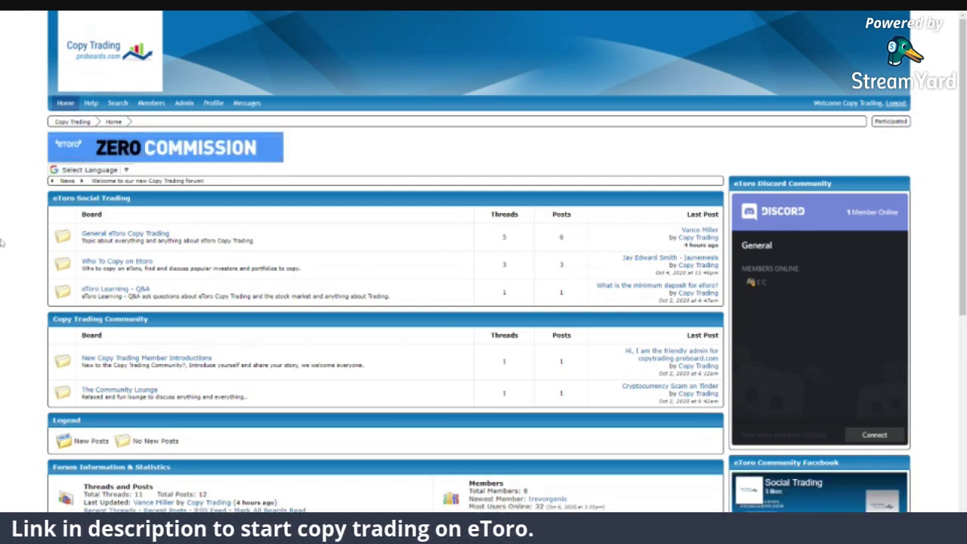
scroll(2, 242, "down", 3)
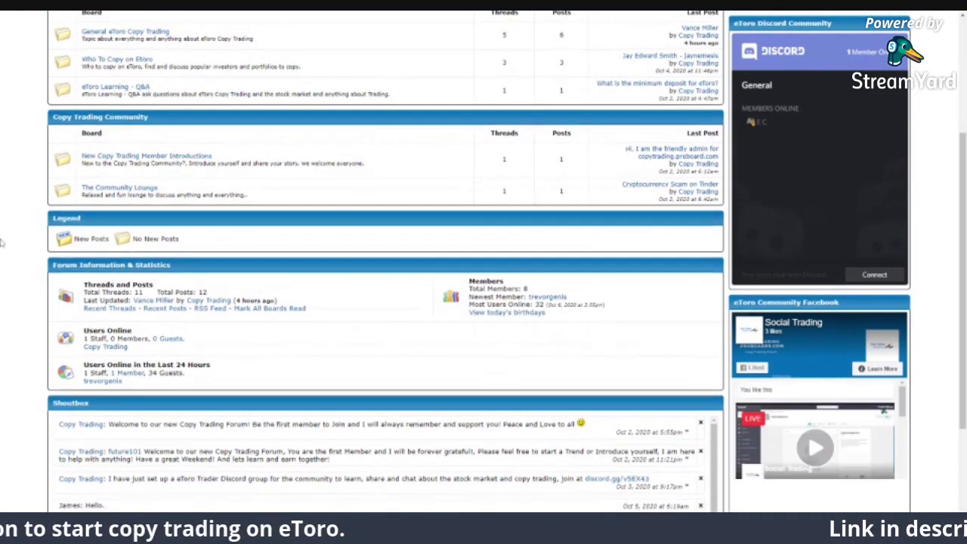
scroll(3, 243, "down", 2)
scroll(20, 311, "up", 5)
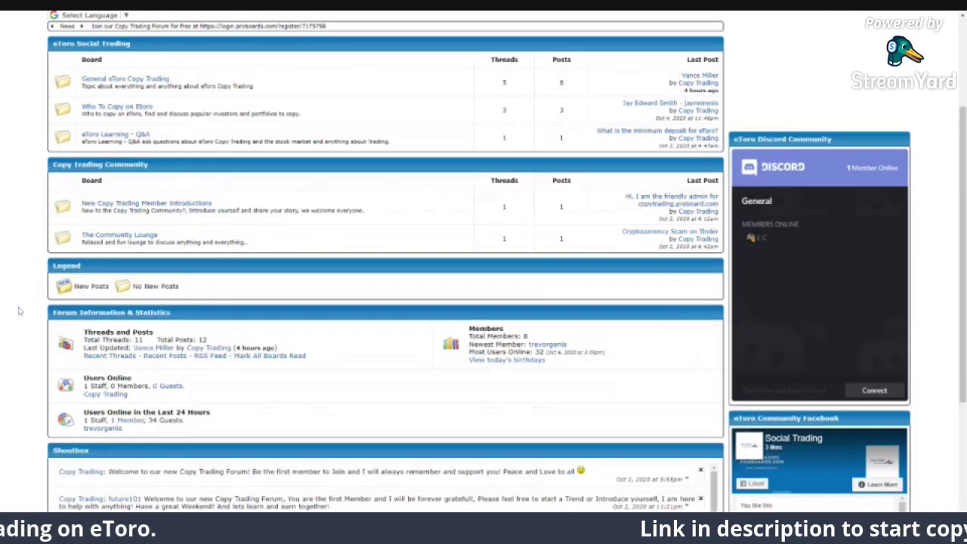